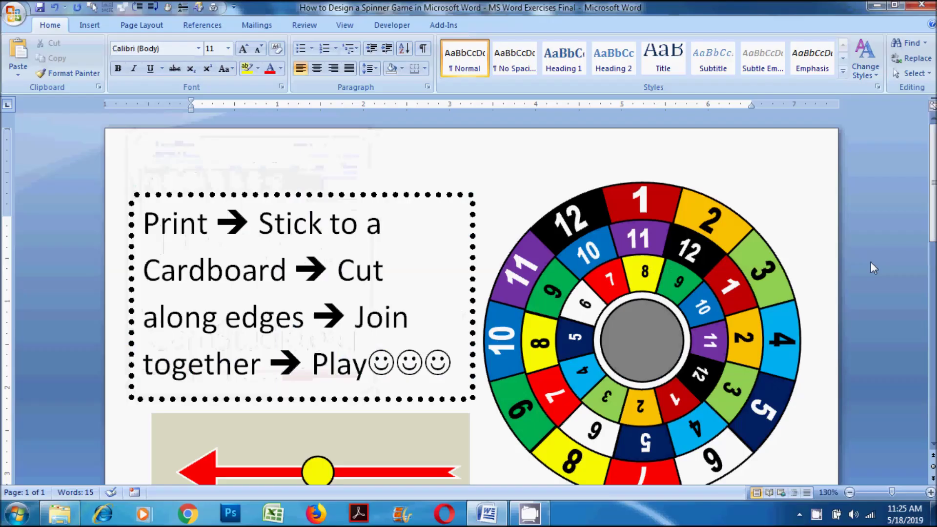
Step: Draw an oval outline on the blank page
scroll(870, 262, "down", 1)
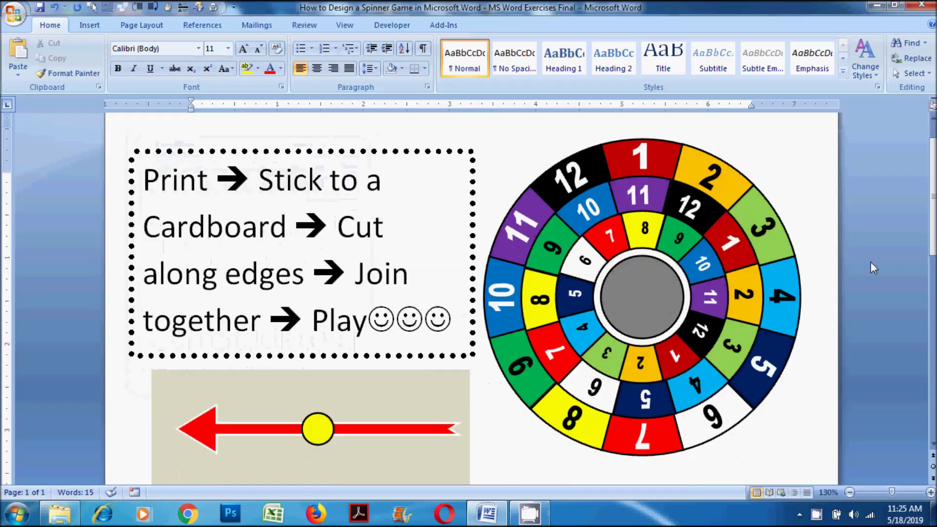
scroll(870, 262, "down", 2)
scroll(871, 261, "down", 2)
scroll(870, 261, "down", 1)
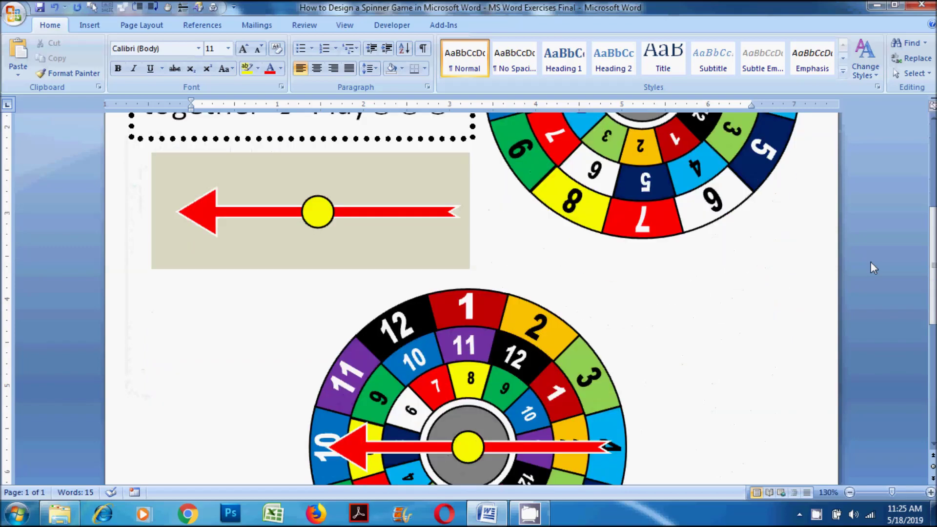
scroll(870, 261, "down", 4)
scroll(870, 261, "down", 2)
scroll(871, 264, "down", 3)
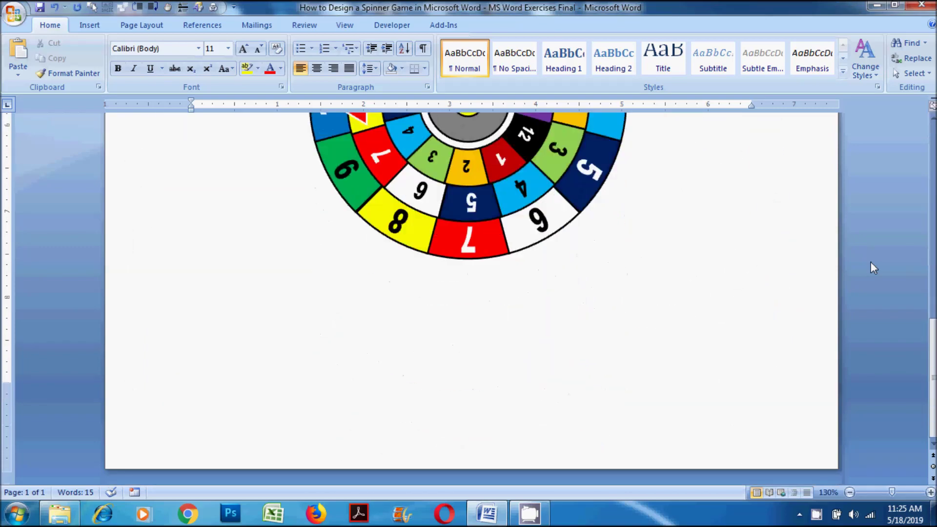
scroll(870, 264, "up", 3)
scroll(870, 264, "up", 3)
scroll(871, 264, "up", 4)
scroll(871, 264, "up", 2)
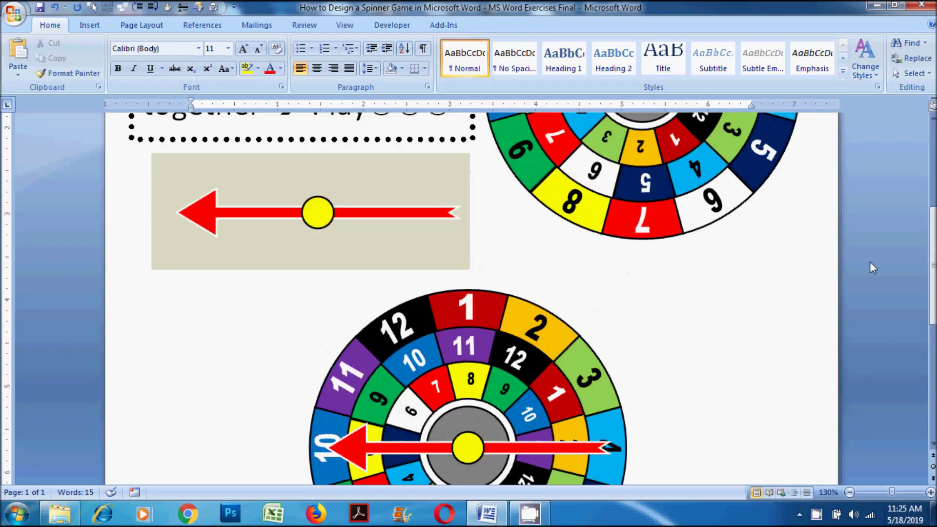
scroll(869, 262, "up", 8)
scroll(869, 262, "up", 2)
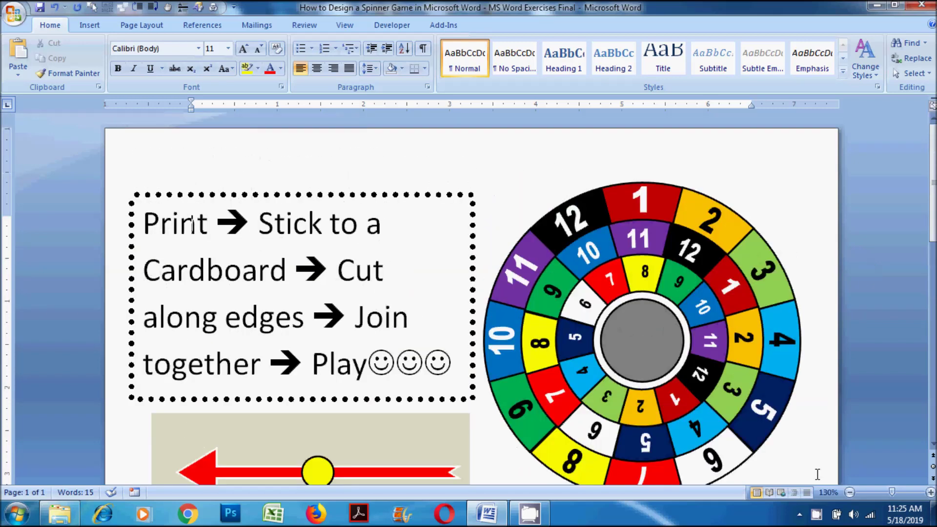
scroll(878, 439, "down", 2)
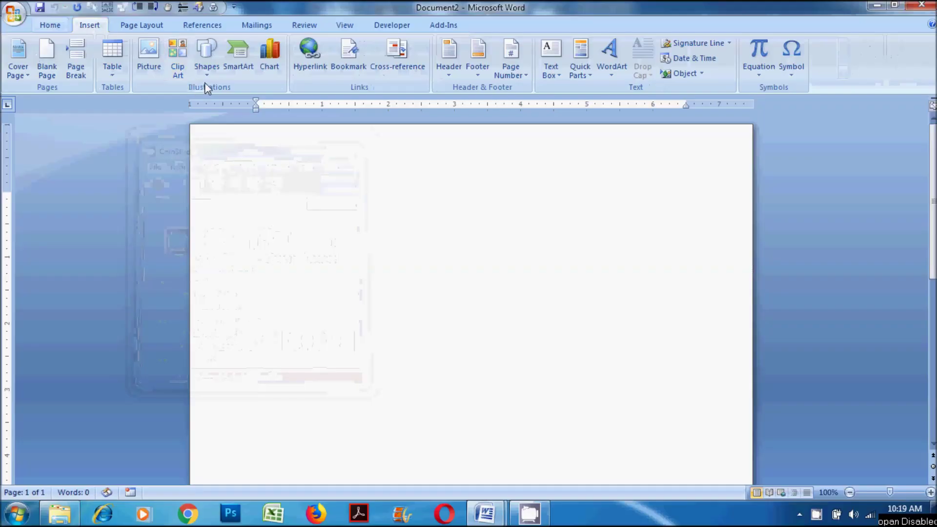
left_click(207, 56)
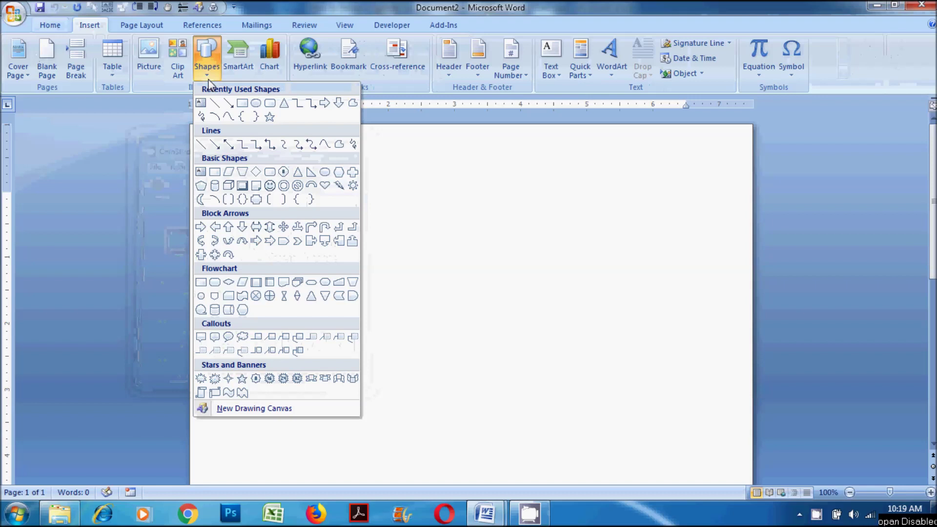
left_click(256, 104)
left_click_drag(316, 214, 499, 416)
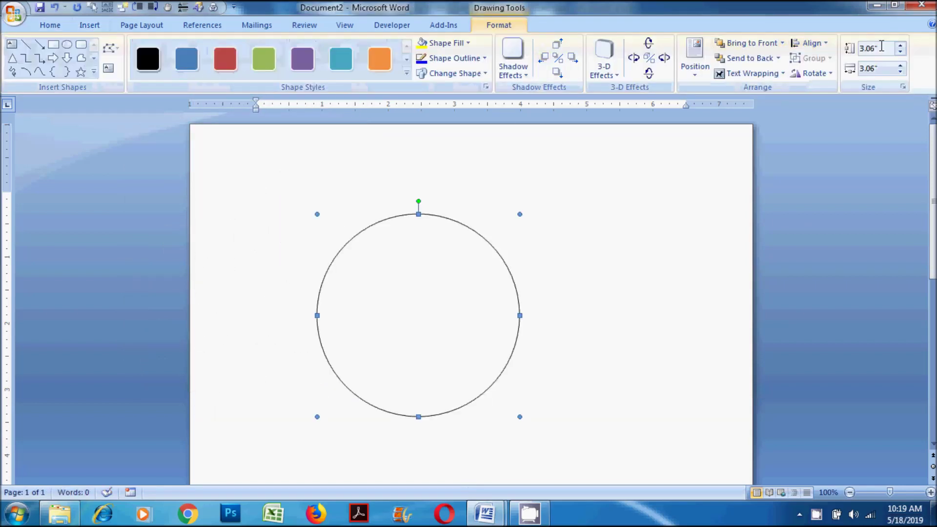
Step: Size the oval to 3.67 inches in height and width, then move it slightly higher
type("3.6")
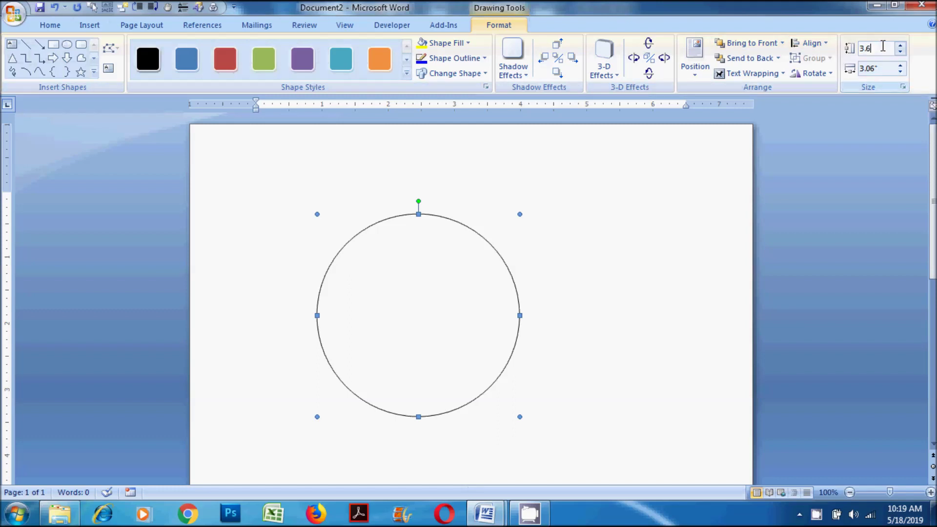
left_click(887, 66)
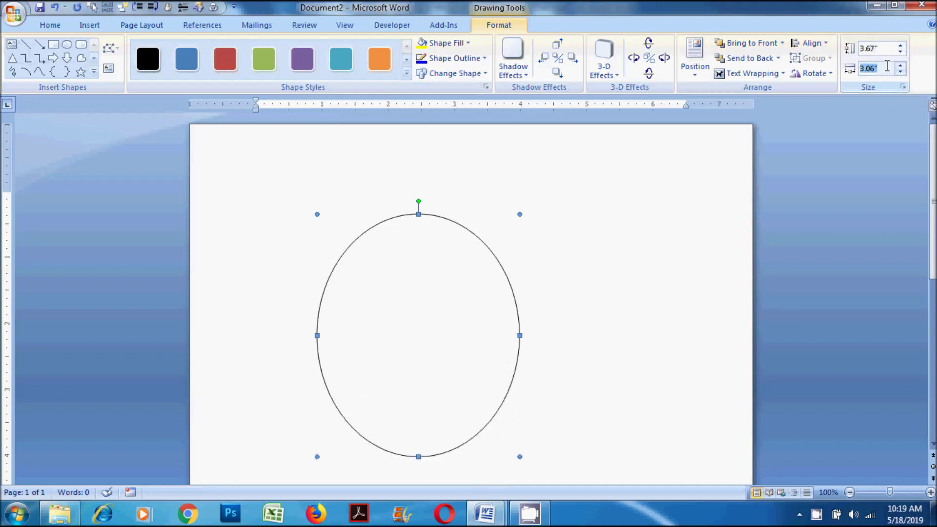
key("Return")
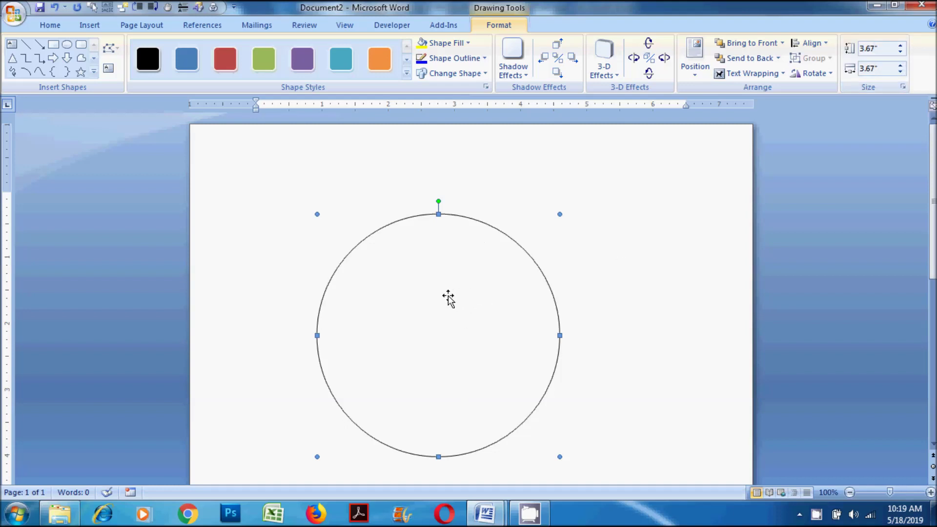
left_click(653, 291)
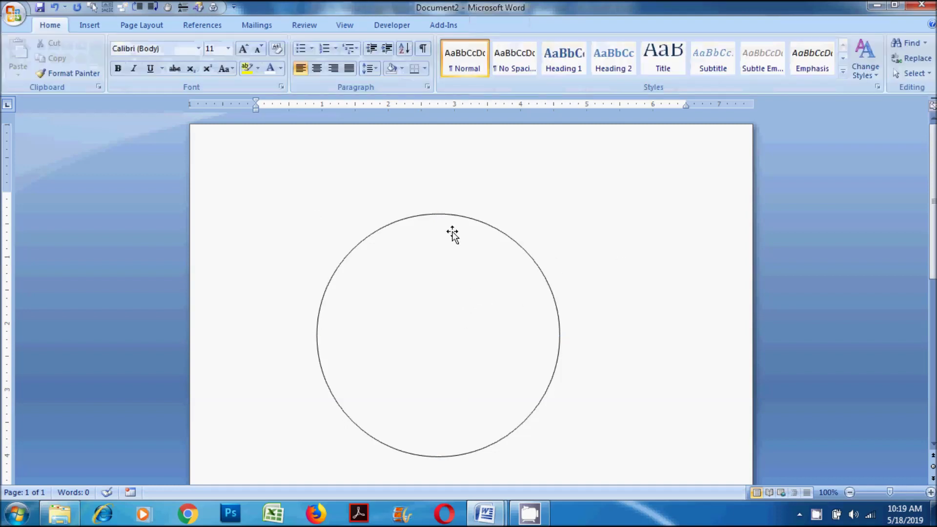
scroll(387, 205, "down", 1)
scroll(390, 205, "up", 1)
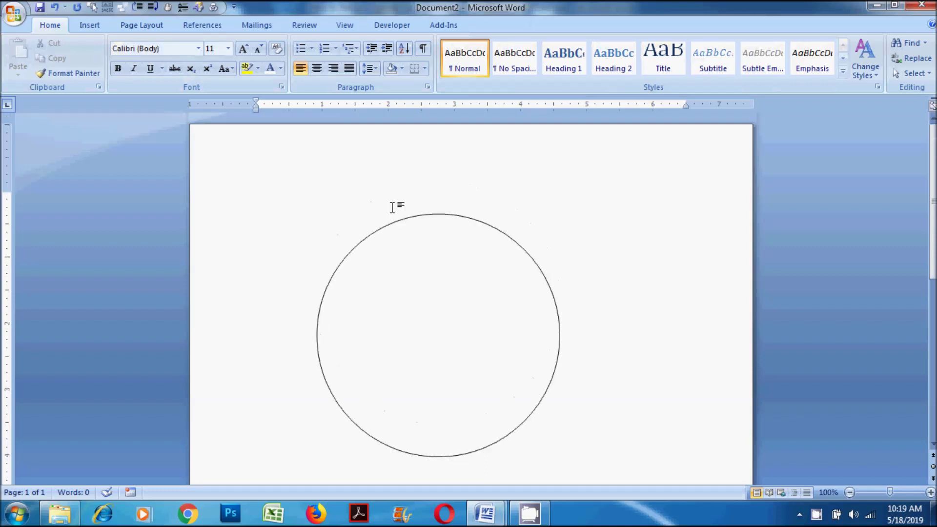
left_click_drag(432, 308, 433, 275)
Step: Draw a straight vertical line beside the circle
left_click(627, 285)
left_click(91, 25)
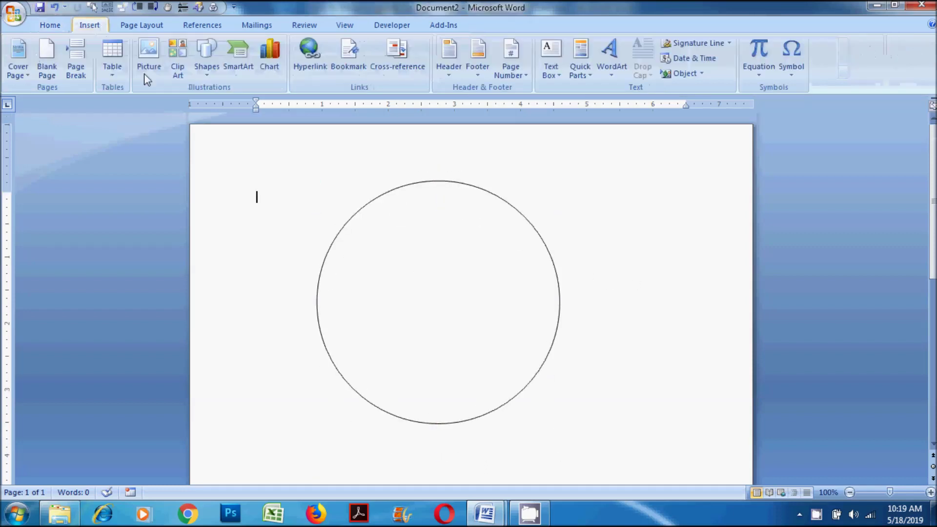
left_click(206, 57)
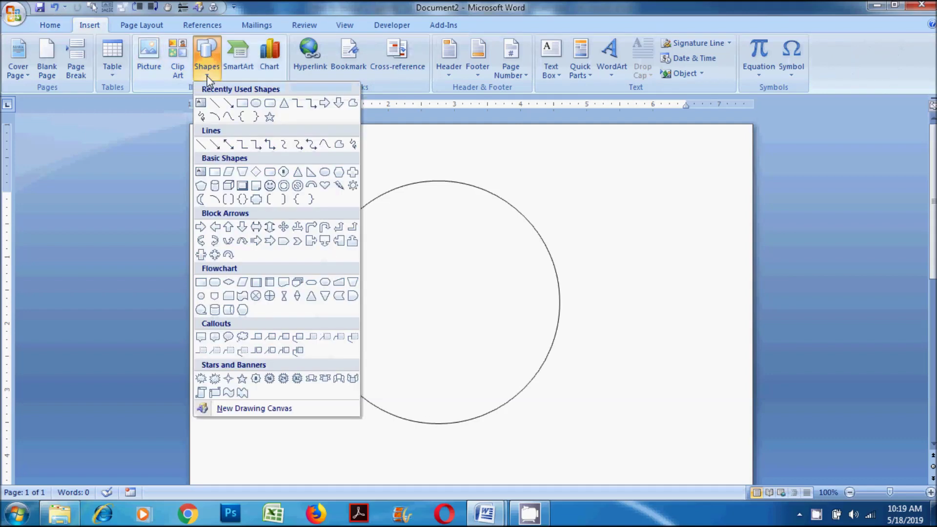
left_click(215, 103)
left_click_drag(665, 224, 662, 424)
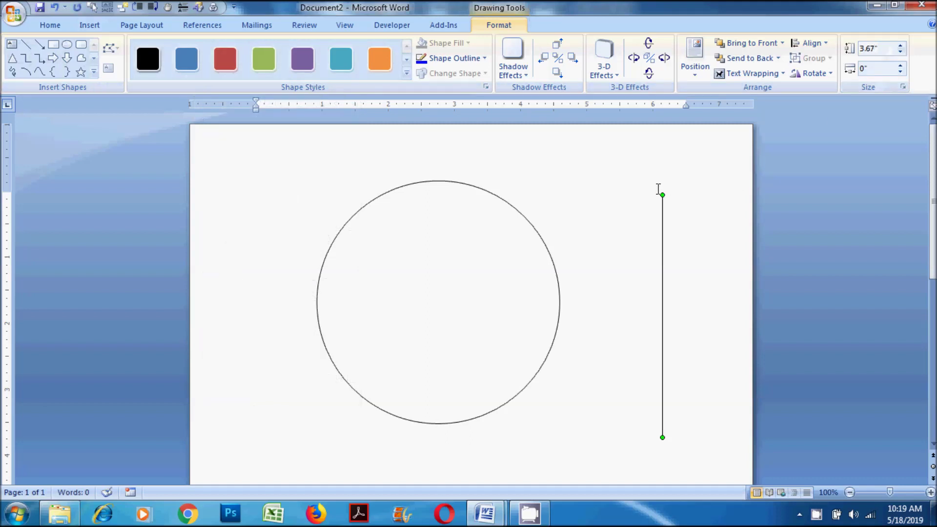
Step: Move the line onto the circle's vertical diameter and duplicate it
key("Escape")
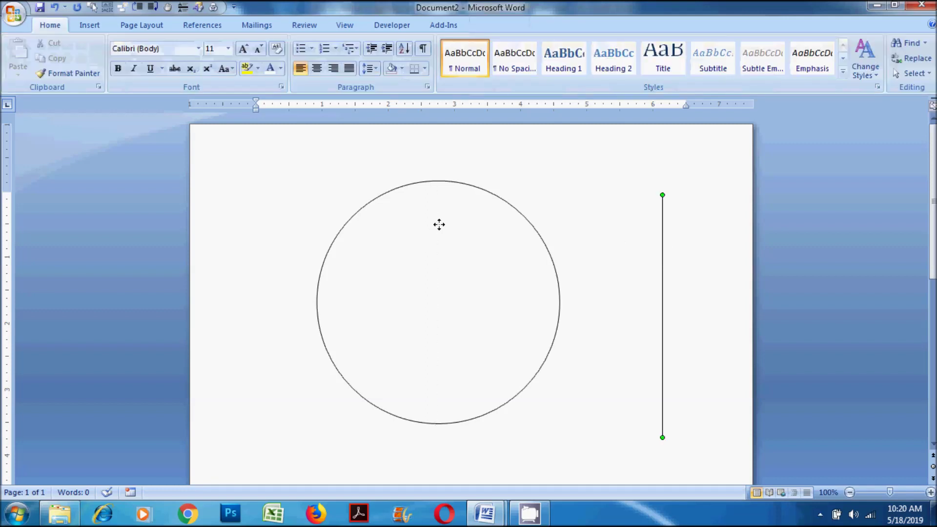
left_click_drag(439, 224, 439, 224)
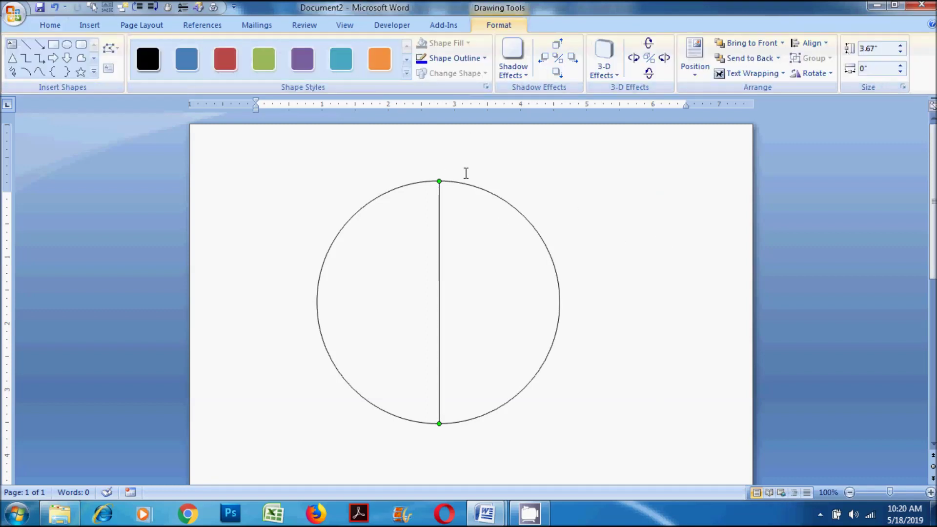
key("ctrl+d")
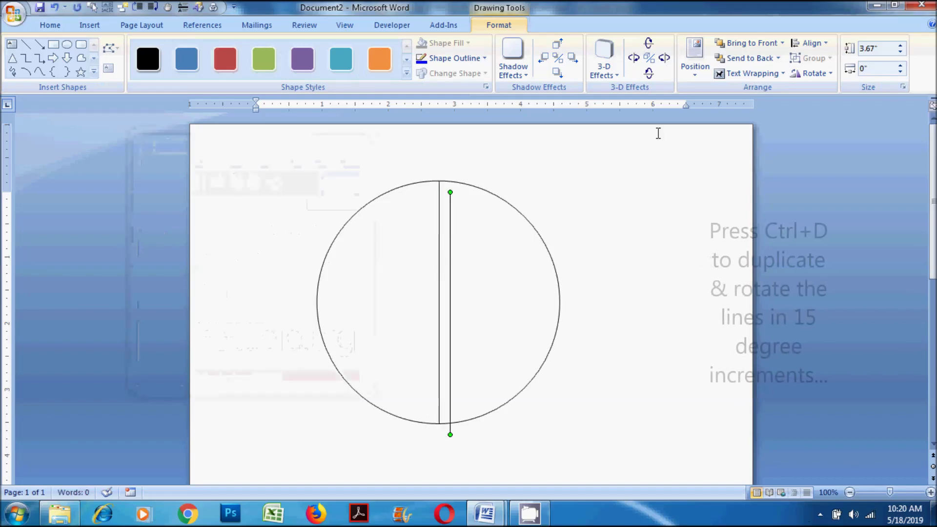
Step: Rotate successive line copies to 15°, 30°, 45° and 60°
left_click(811, 73)
left_click(844, 157)
type("15")
key("Return")
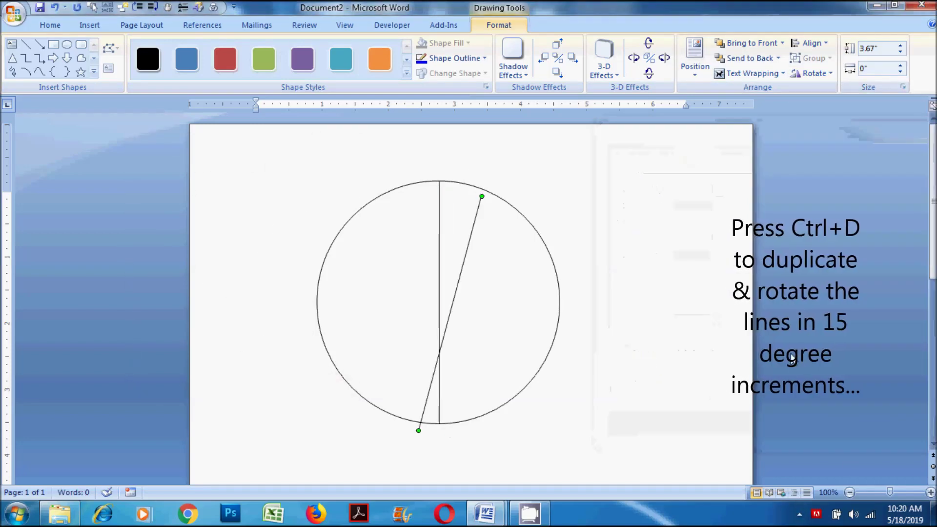
left_click(811, 73)
left_click(839, 158)
double_click(676, 289)
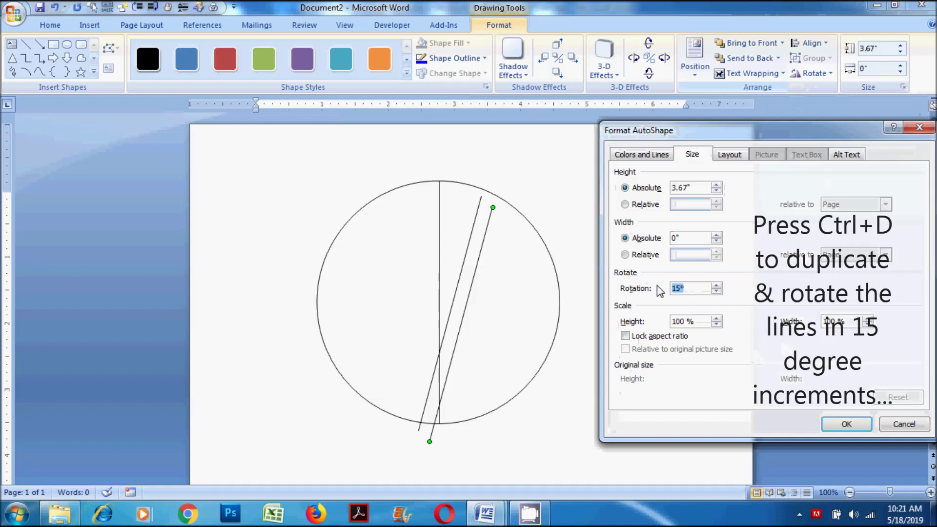
type("30")
key("Return")
key("ctrl+d")
left_click(811, 73)
left_click(840, 157)
double_click(676, 288)
type("45")
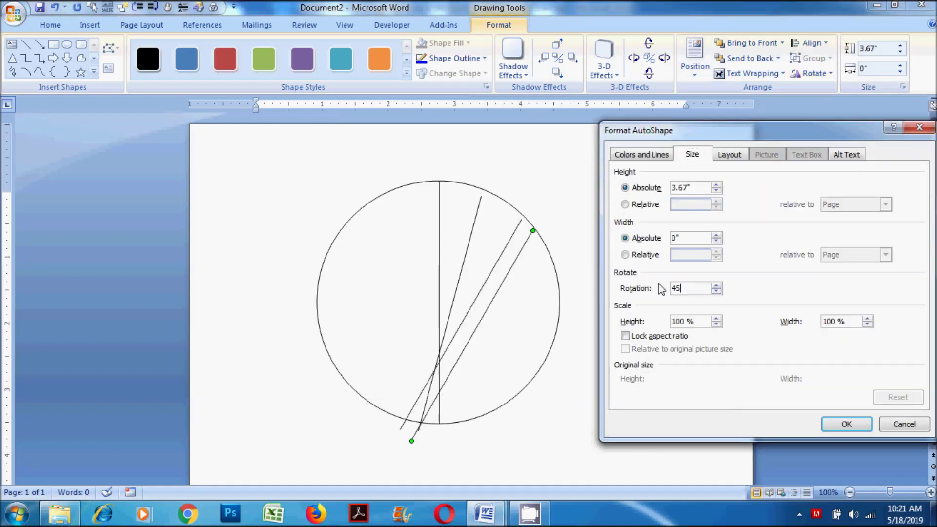
key("Return")
key("ctrl+d")
left_click(811, 73)
left_click(839, 158)
type("60")
key("Return")
Step: Rotate the next line copies to 75°, 90°, 105° and 120°
key("ctrl+d")
left_click(811, 73)
left_click(839, 157)
type("75")
key("ctrl+d")
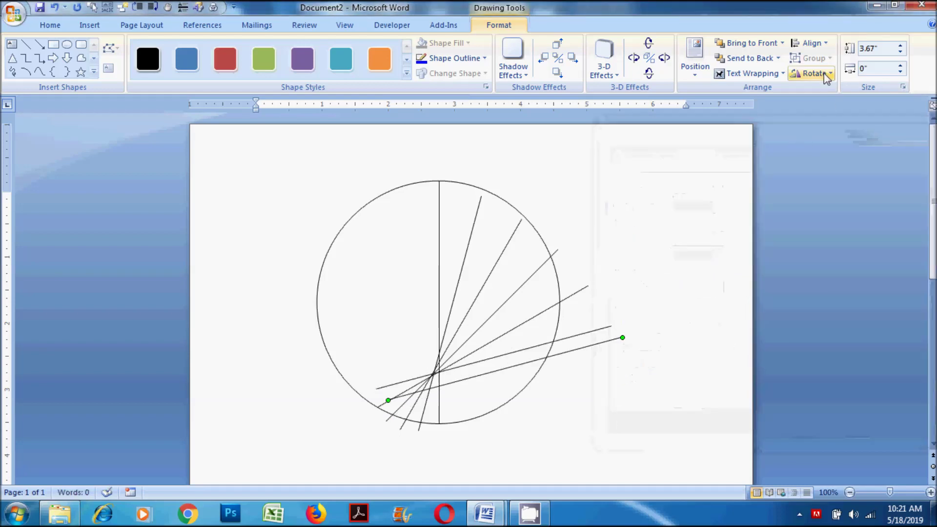
left_click(811, 73)
left_click(839, 157)
double_click(678, 288)
type("90")
key("Return")
key("ctrl+d")
left_click(811, 74)
left_click(839, 158)
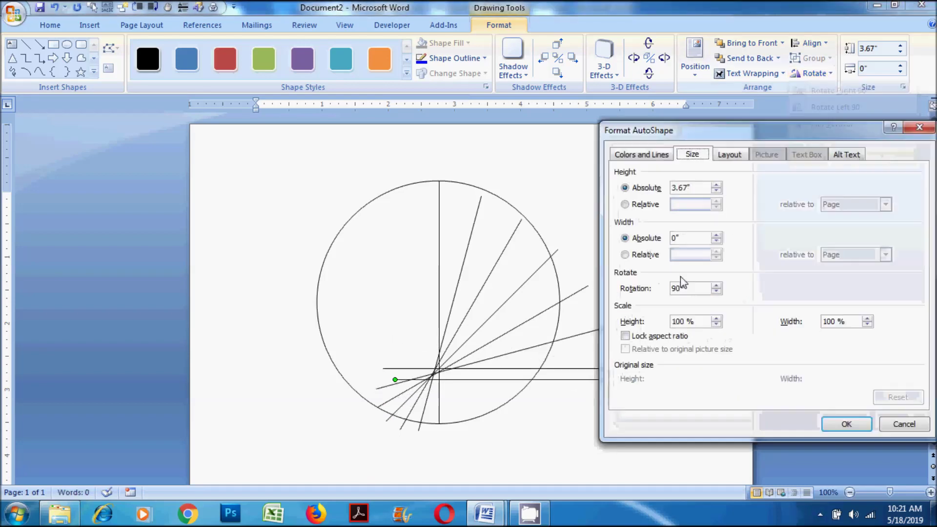
type("105")
key("Return")
key("ctrl+d")
left_click(811, 73)
left_click(840, 157)
type("120")
key("Return")
Step: Rotate the final line copies to 135°, 150° and 165°
key("ctrl+d")
left_click(811, 74)
left_click(839, 158)
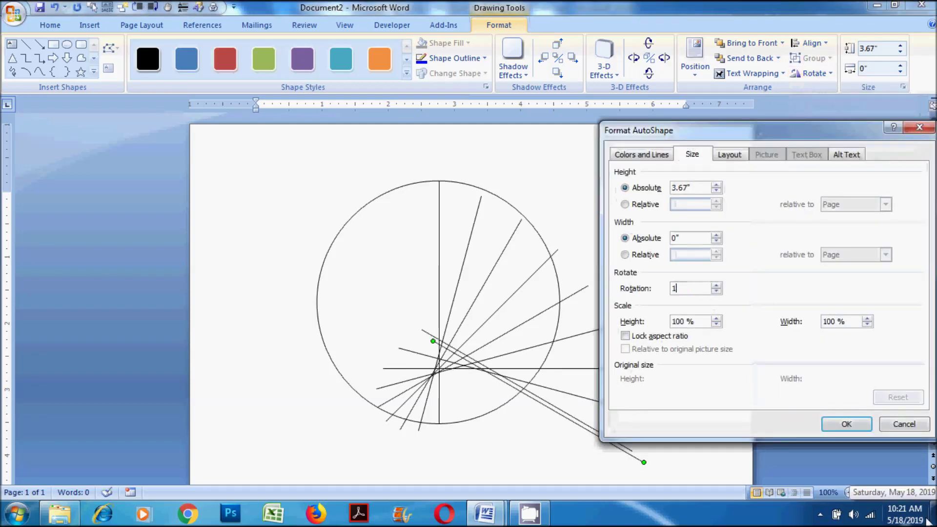
type("135")
key("Return")
key("ctrl+d")
left_click(811, 73)
left_click(840, 157)
type("150")
key("Return")
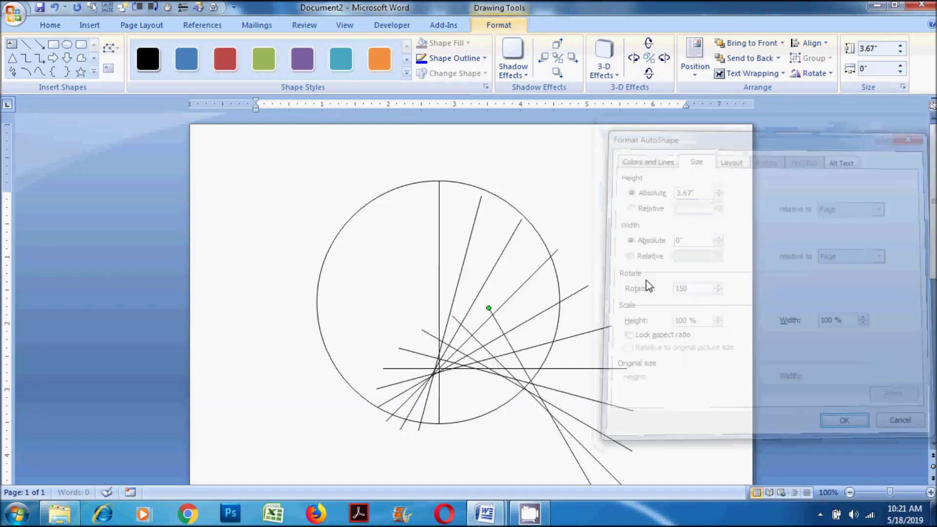
left_click(811, 74)
left_click(839, 158)
type("165")
key("Return")
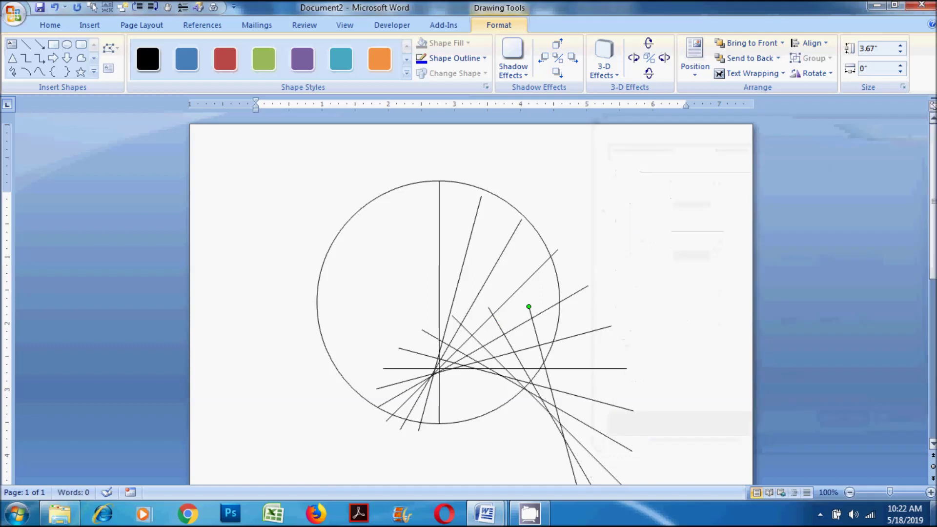
left_click(48, 25)
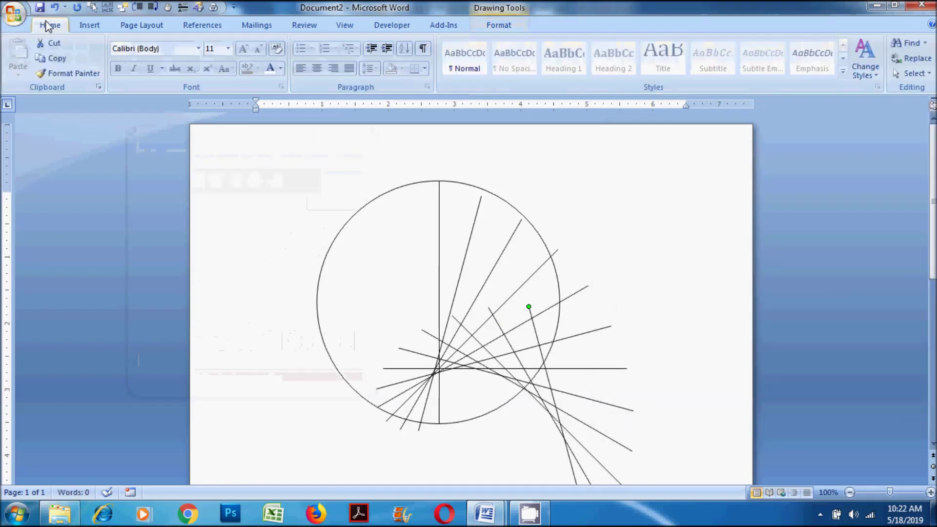
Step: Select the circle and all the rotated lines together
left_click(911, 73)
left_click(823, 105)
left_click_drag(284, 153, 725, 481)
scroll(693, 436, "down", 1)
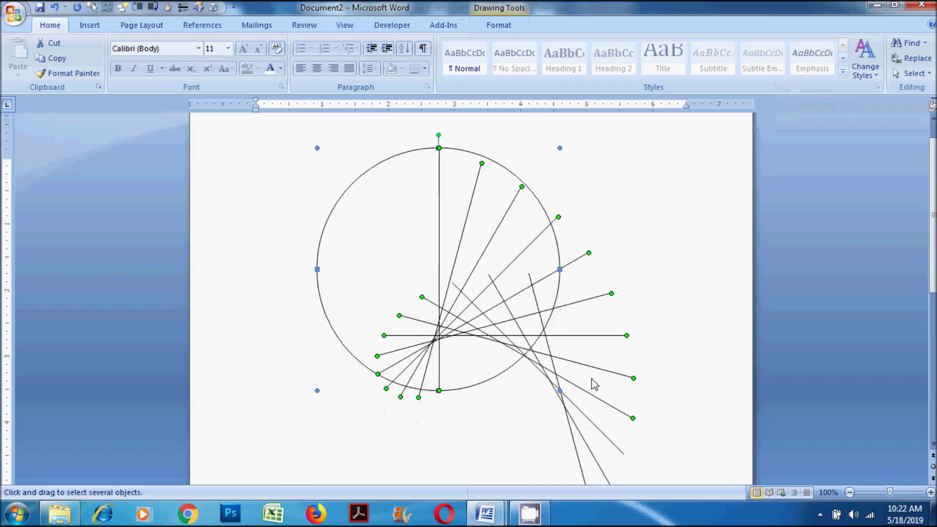
mouse_move(288, 125)
left_mouse_down()
mouse_move(673, 456)
mouse_move(697, 352)
left_mouse_up()
scroll(696, 353, "up", 5)
scroll(700, 359, "up", 5)
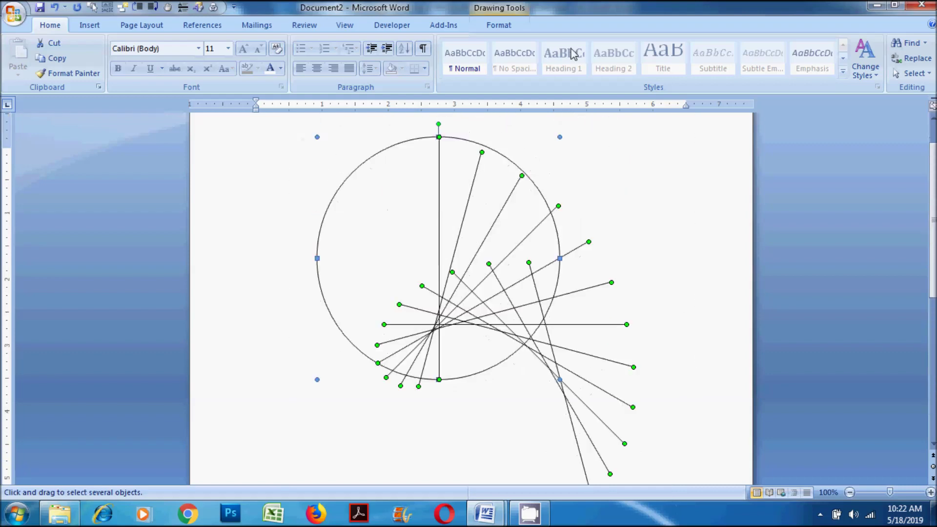
Step: Align the lines to the circle's centre and middle, then reposition the spoked wheel
left_click(508, 30)
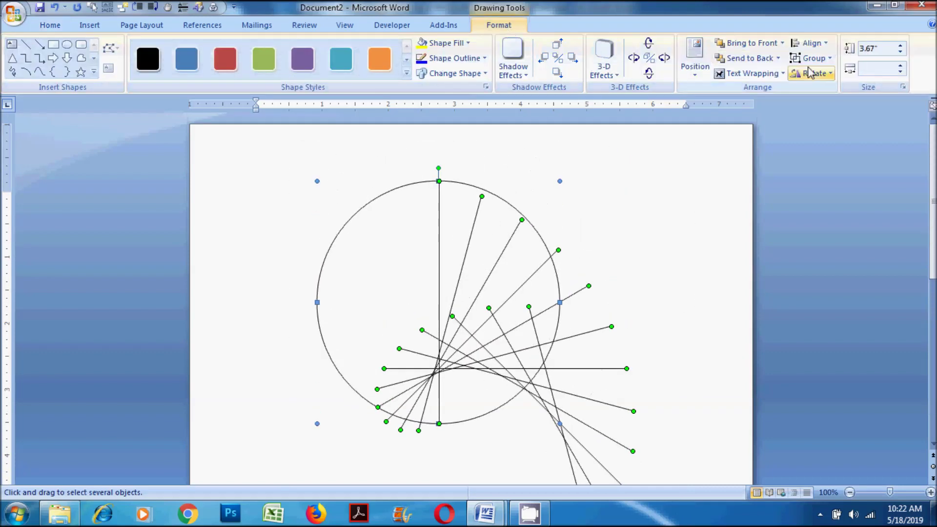
left_click(825, 44)
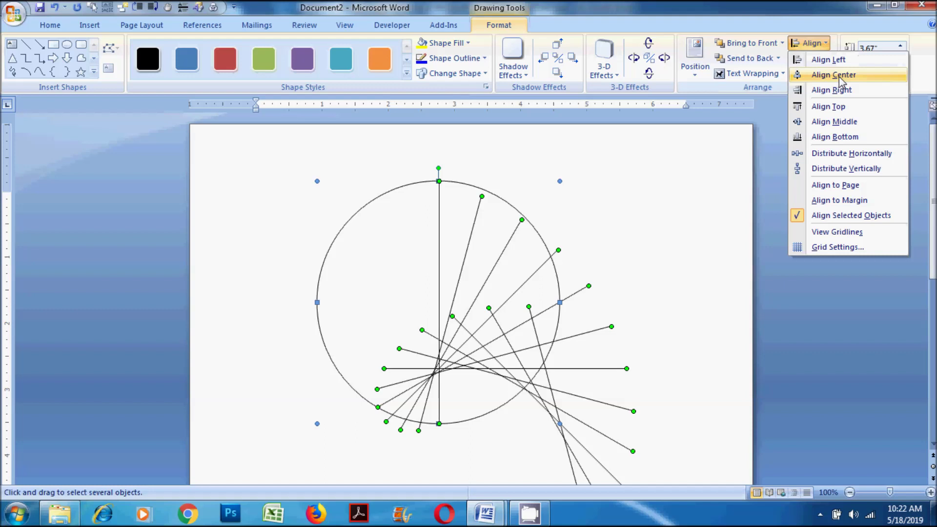
left_click(834, 75)
left_click(825, 43)
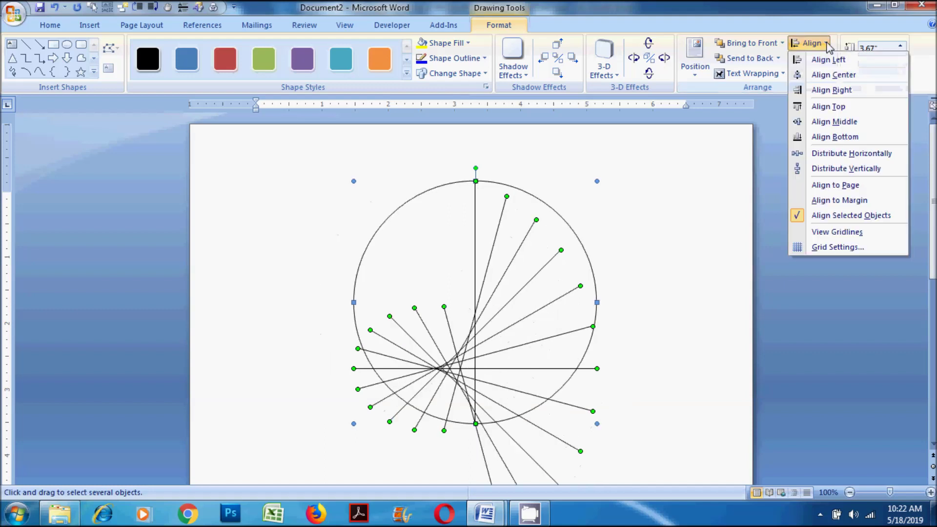
left_click(843, 122)
mouse_move(475, 336)
left_mouse_down()
mouse_move(470, 294)
mouse_move(457, 283)
left_mouse_up()
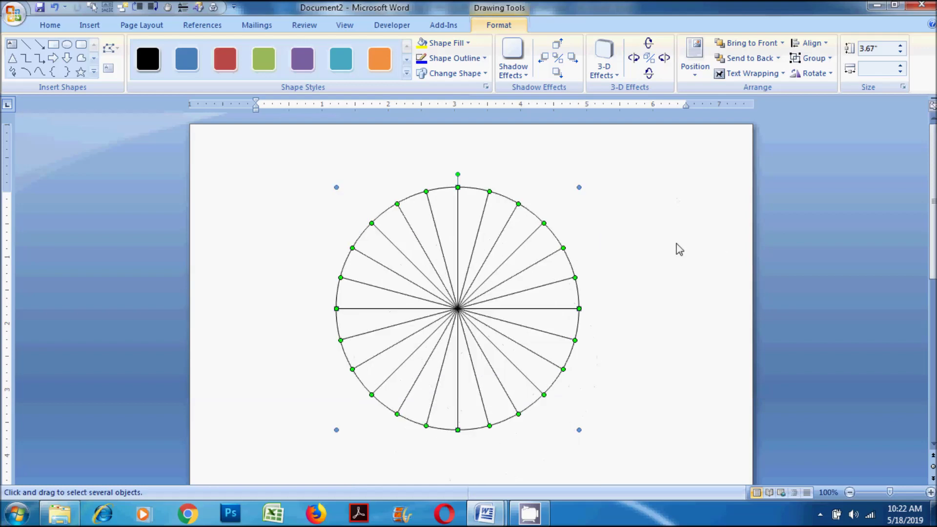
left_click(680, 249)
left_click(90, 26)
left_click(204, 73)
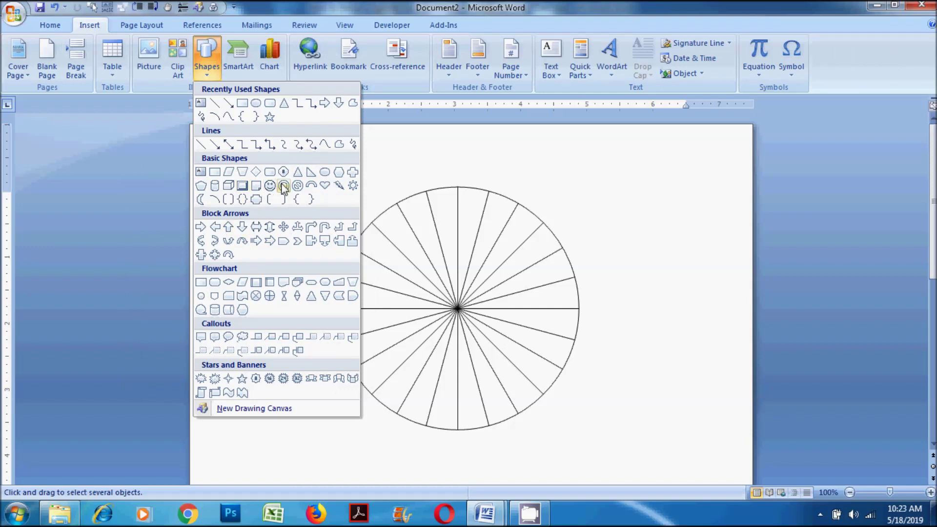
Step: Draw a block arc, size it 3.67 by 3.67 inches, and move it over the circle
left_click(311, 186)
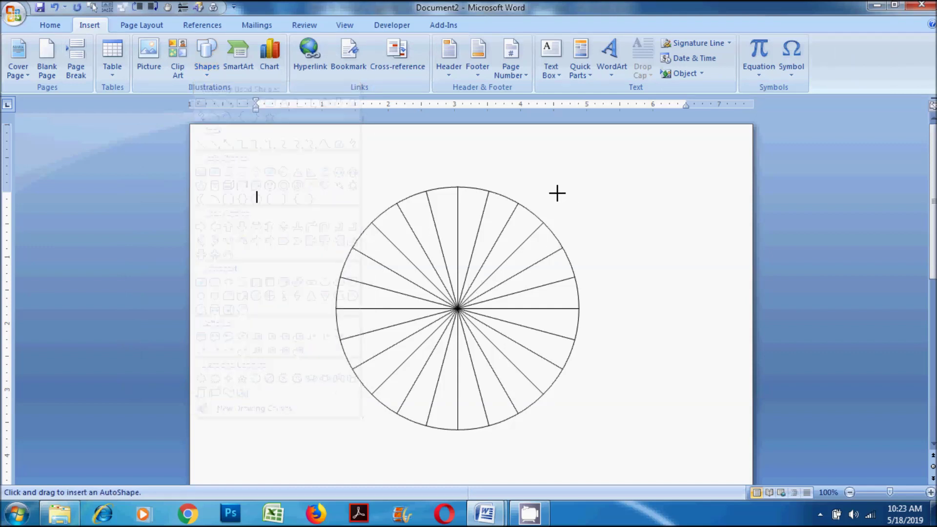
left_click_drag(542, 183, 724, 365)
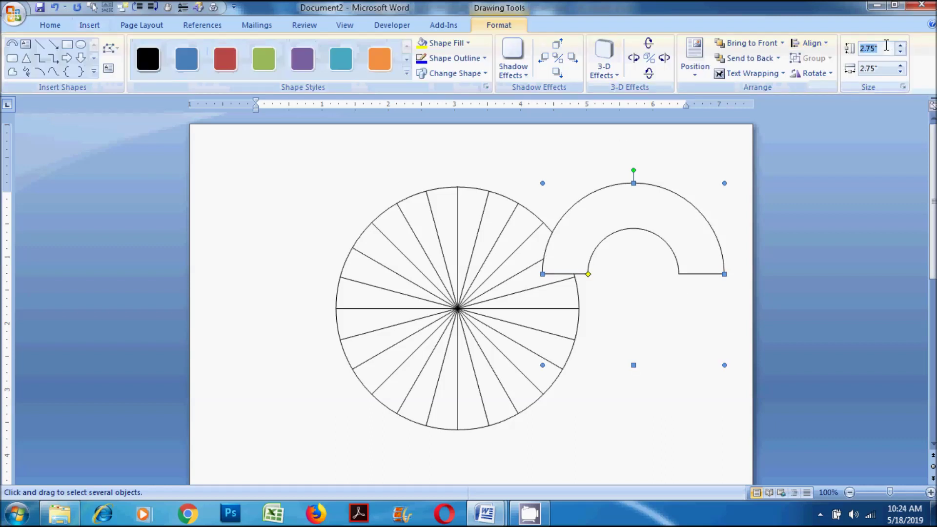
left_click(881, 69)
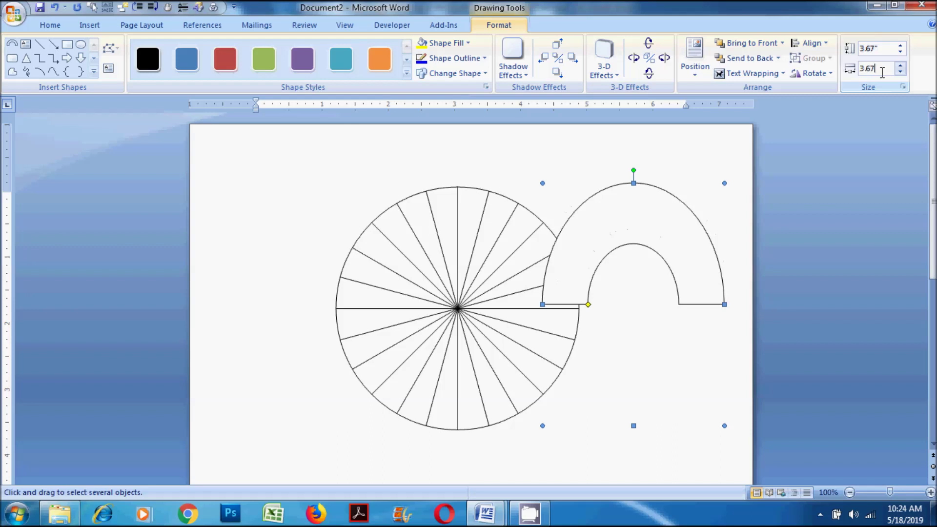
key("Return")
left_click_drag(497, 232, 439, 232)
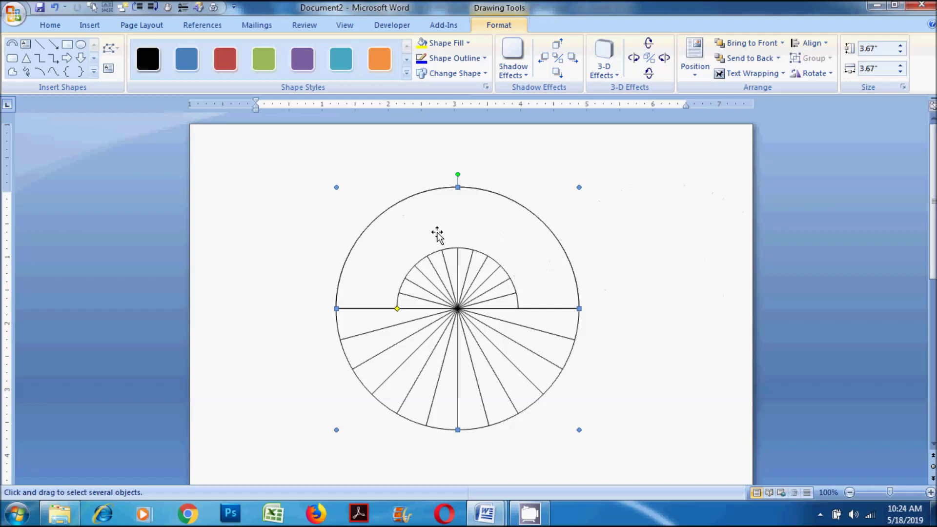
Step: Give the block arc no fill and a light blue outline, then narrow it to a top wedge
left_click(453, 49)
left_click(449, 161)
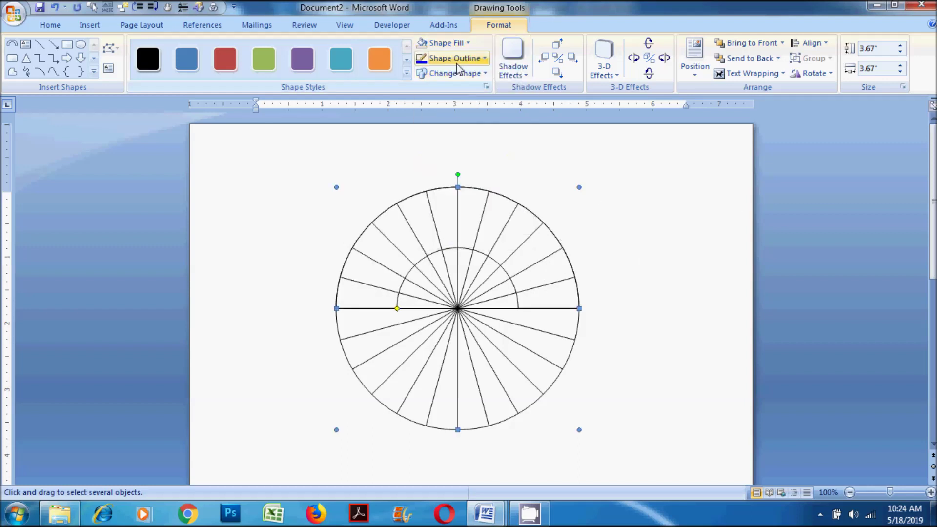
left_click(456, 58)
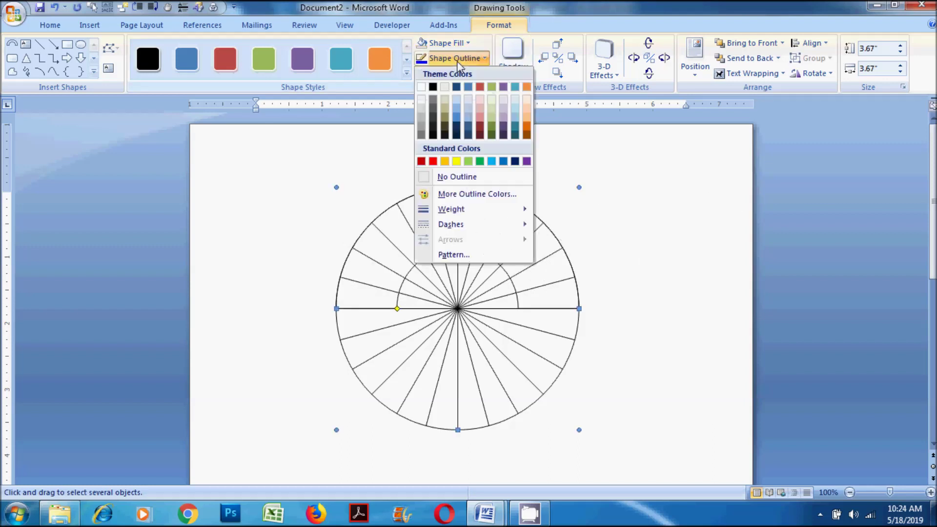
left_click(493, 162)
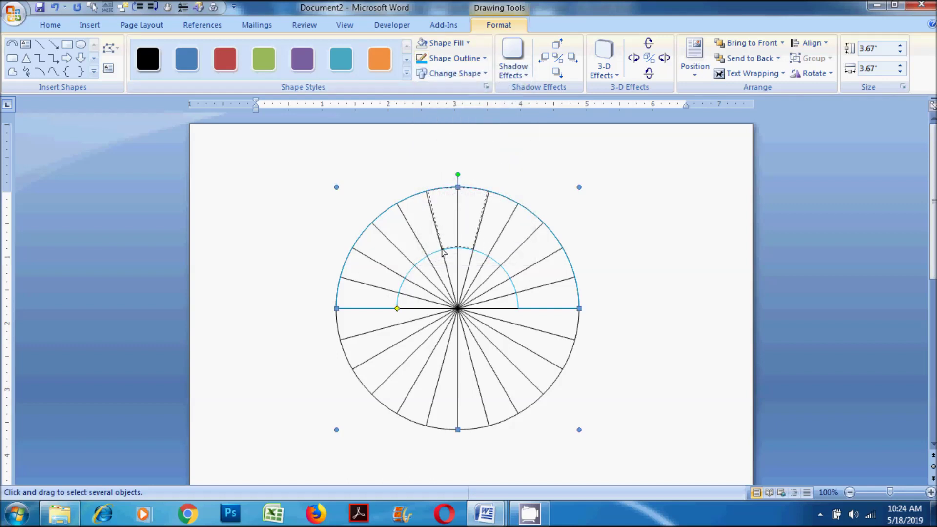
left_click_drag(440, 252, 441, 248)
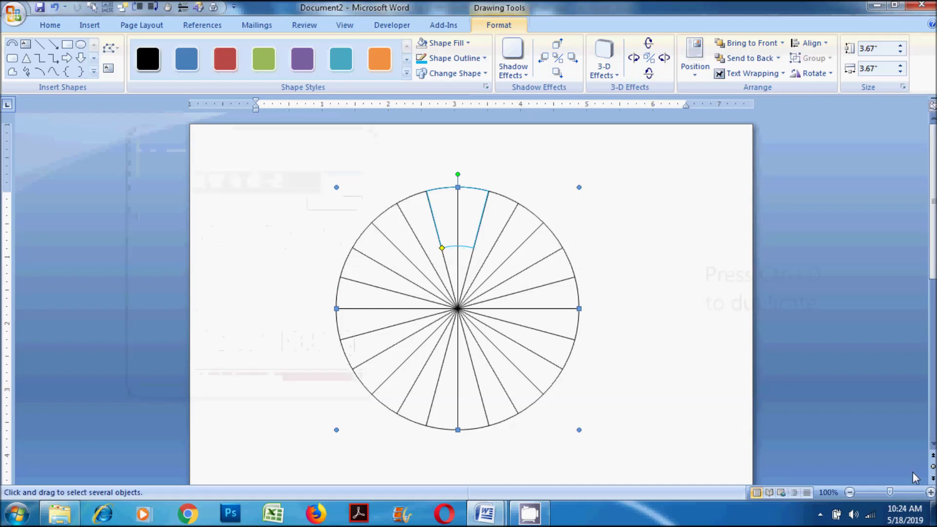
Step: Adjust the top wedge's rotation and give its outline a 3 pt weight
scroll(665, 305, "up", 3)
scroll(471, 173, "up", 1)
left_click(477, 184)
left_click_drag(523, 161, 541, 174)
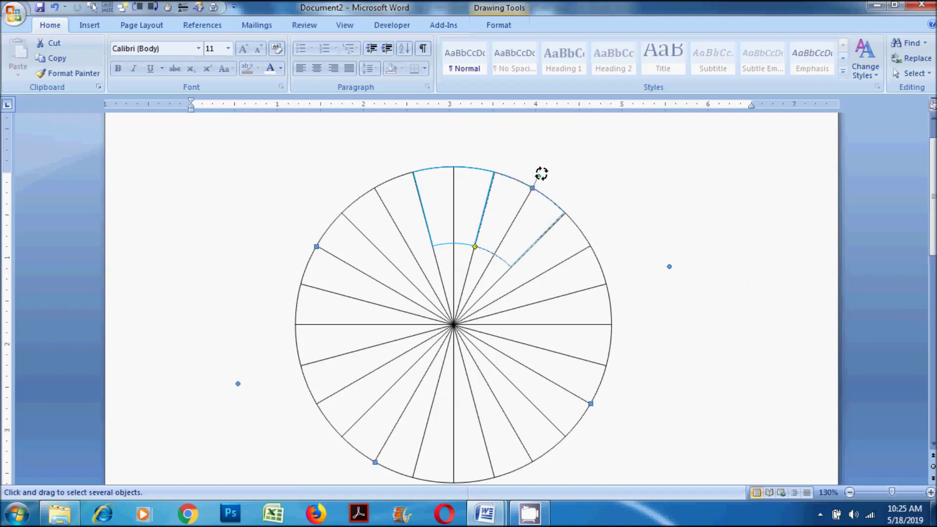
left_click_drag(542, 175, 613, 238)
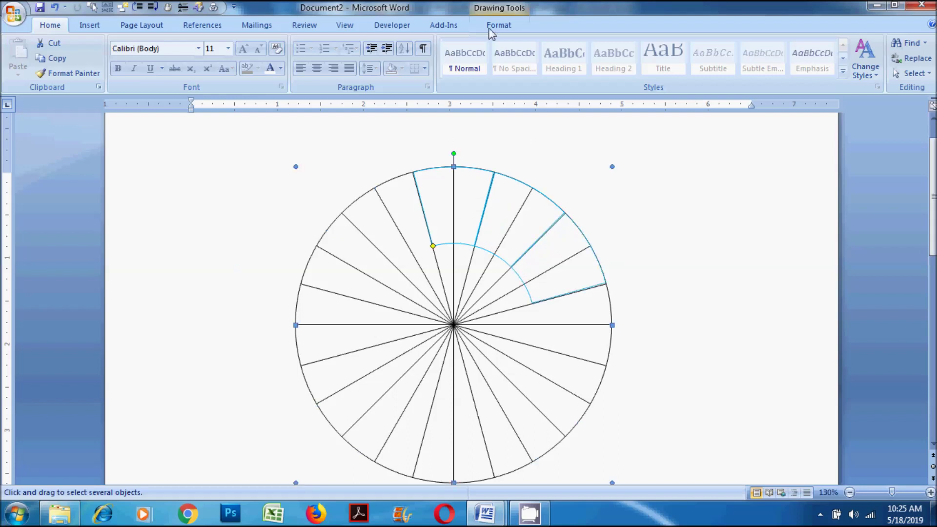
left_click(491, 27)
left_click(476, 58)
left_click(610, 304)
Step: Duplicate the wedge and rotate the copies into the slots around the outer ring
key("ctrl+d")
left_click_drag(590, 241, 623, 246)
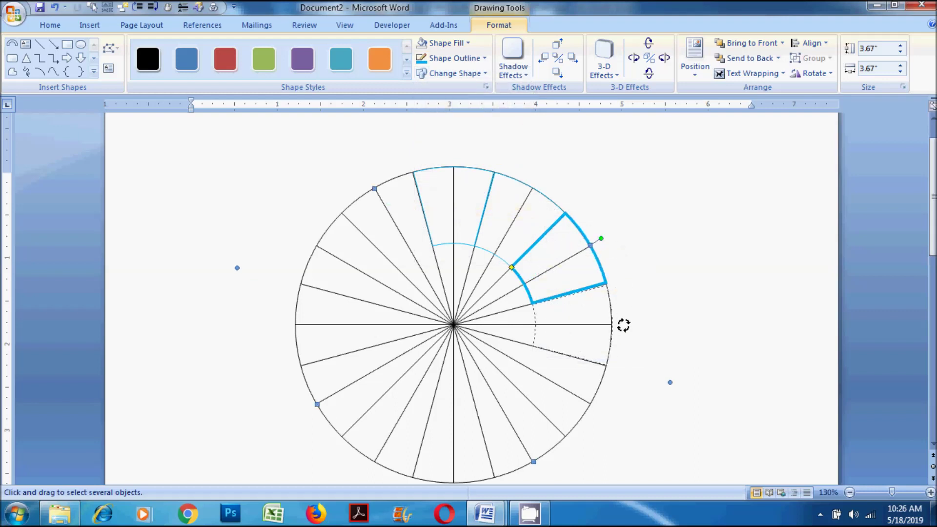
mouse_move(625, 281)
left_mouse_down()
mouse_move(627, 269)
mouse_move(632, 283)
mouse_move(612, 378)
left_mouse_up()
left_click_drag(615, 341, 600, 326)
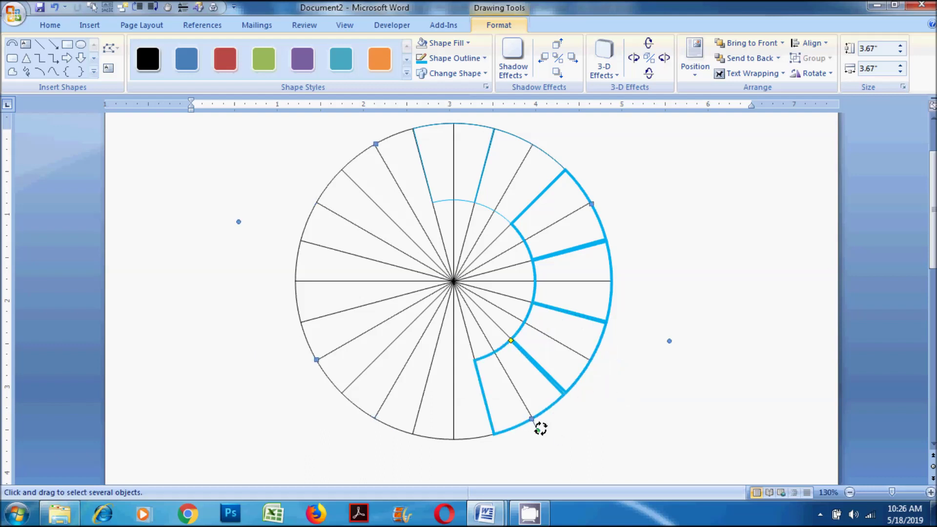
left_click_drag(536, 419, 535, 426)
scroll(614, 400, "down", 2)
left_click_drag(538, 343, 507, 376)
scroll(368, 344, "up", 2)
left_click_drag(368, 428, 317, 362)
left_click_drag(302, 330, 275, 333)
left_click_drag(310, 199, 307, 197)
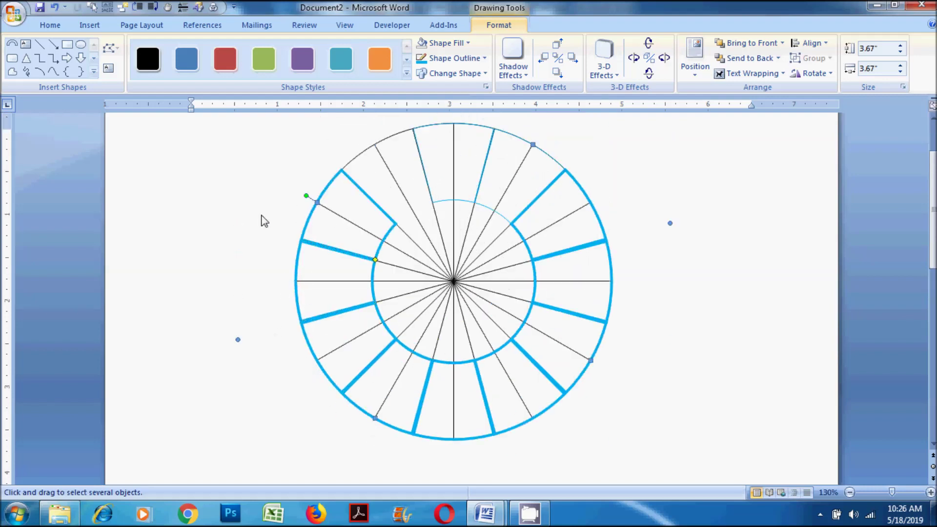
scroll(311, 251, "up", 3)
left_click_drag(361, 212, 363, 215)
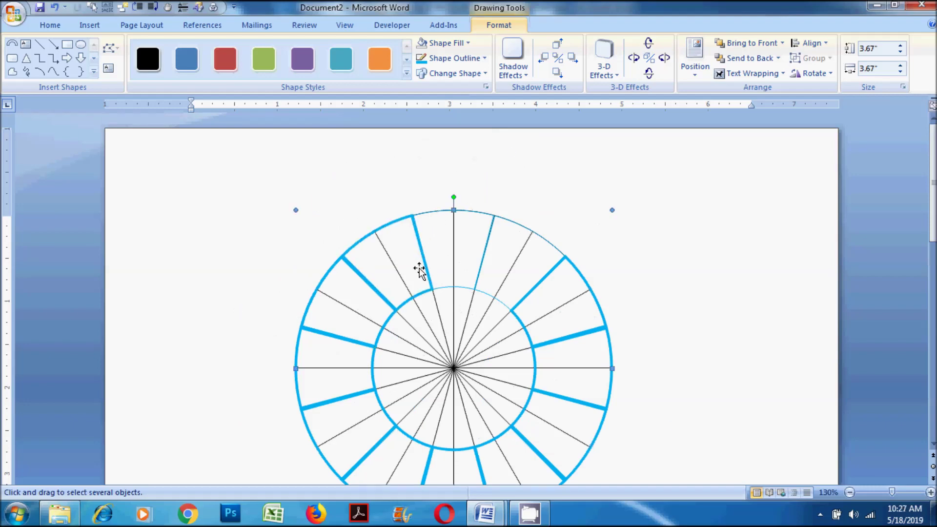
Step: Copy the thick outline onto other wedges with Format Painter, then select the top segment for filling
left_click(49, 25)
left_click(460, 240)
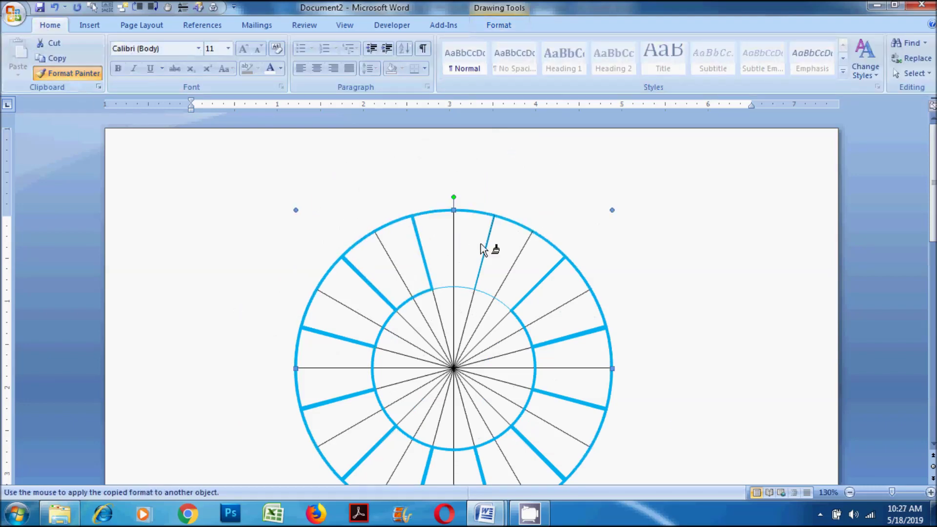
left_click_drag(453, 197, 537, 218)
scroll(443, 202, "down", 2)
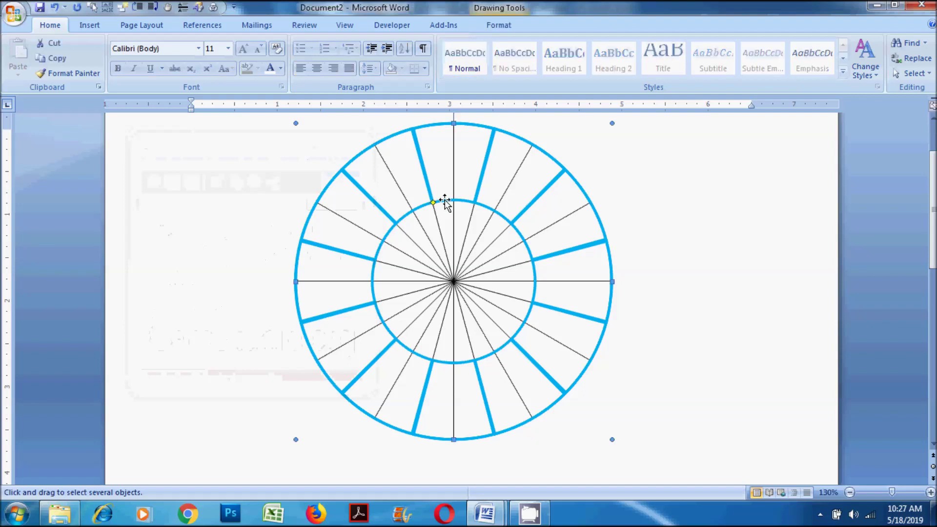
left_click(499, 25)
left_click(444, 43)
Step: Fill the first wedges dark red, gold, light green and sky blue, undoing one misplaced fill
left_click(421, 146)
left_click(486, 251)
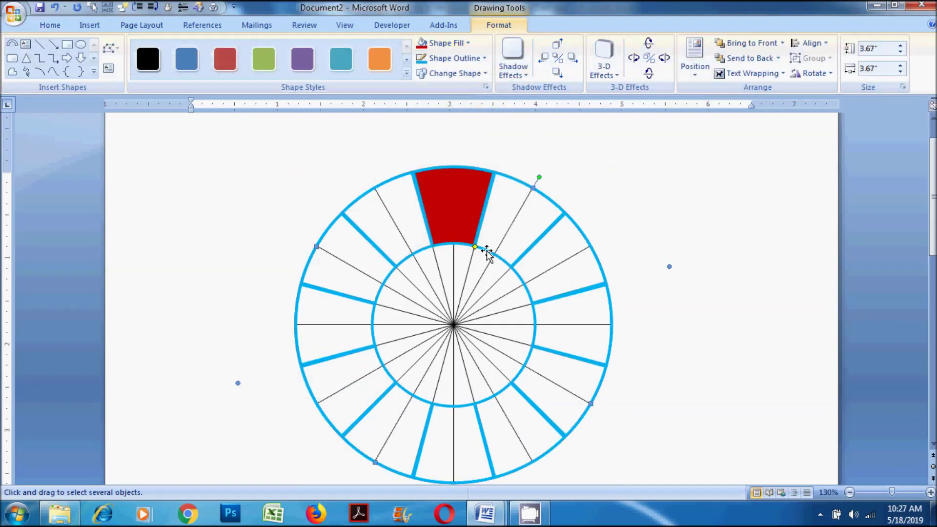
left_click(467, 58)
left_click(444, 42)
left_click(445, 145)
left_click(574, 255)
left_click(444, 43)
left_click(467, 145)
left_click(550, 324)
left_click(561, 386)
left_click(444, 42)
left_click(492, 146)
key("ctrl+z")
left_click(595, 293)
left_click(444, 43)
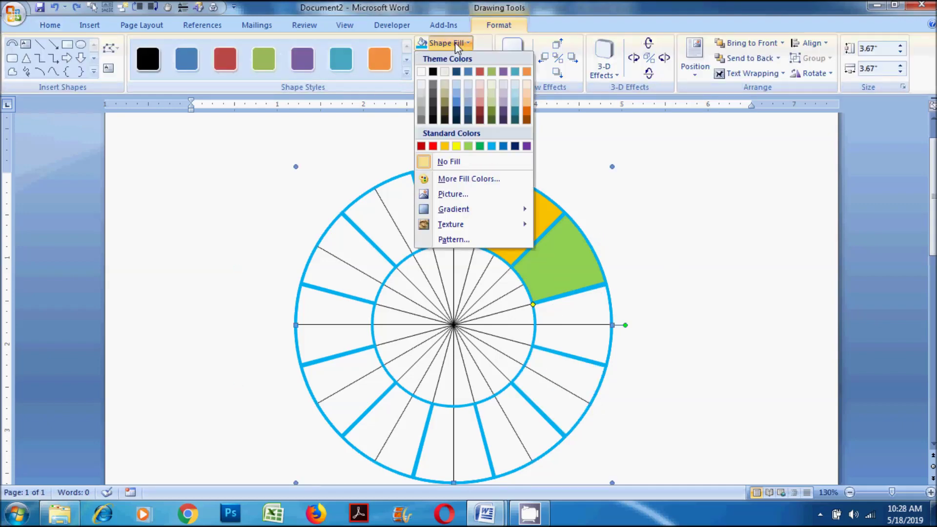
left_click(491, 145)
Step: Fill the next wedges navy, red, yellow, green and blue going around the ring
left_click(561, 386)
left_click(444, 42)
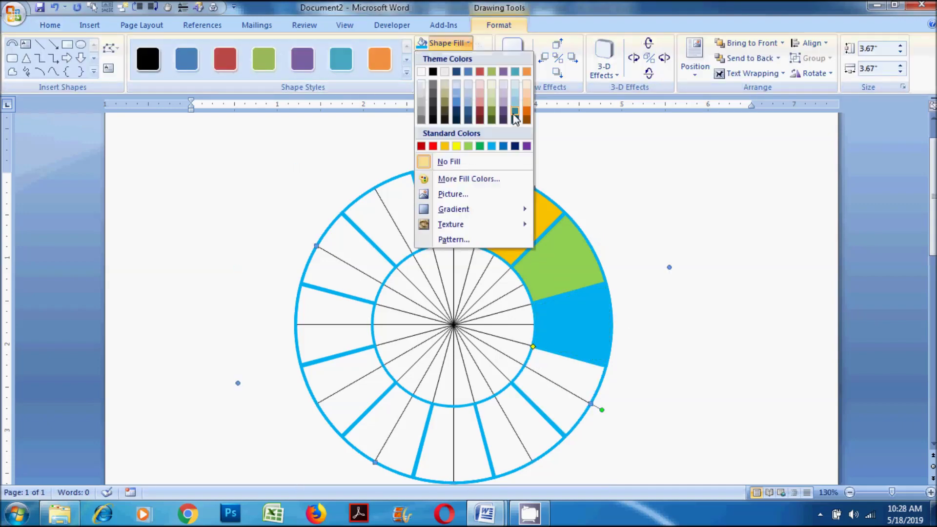
left_click(515, 146)
left_click(487, 448)
left_click(444, 42)
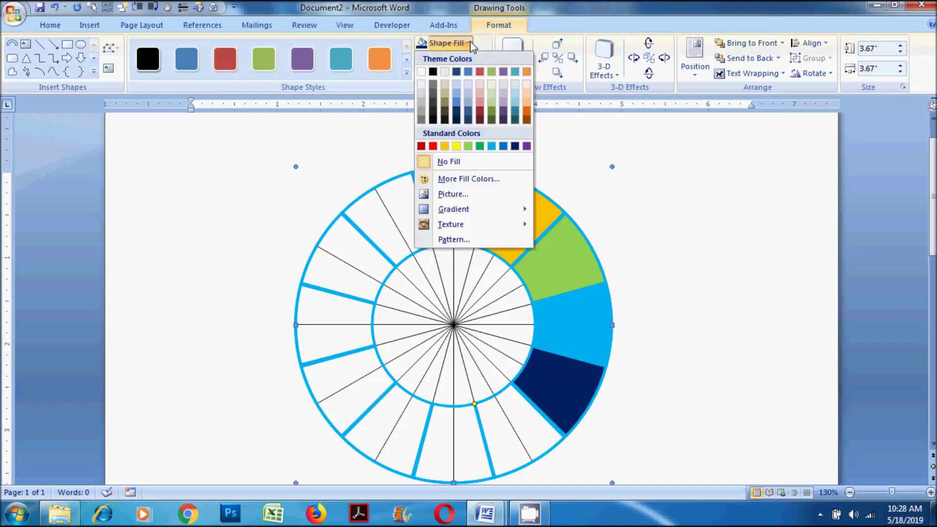
left_click(433, 146)
left_click(444, 43)
left_click(456, 146)
left_click(310, 383)
left_click(444, 43)
left_click(480, 146)
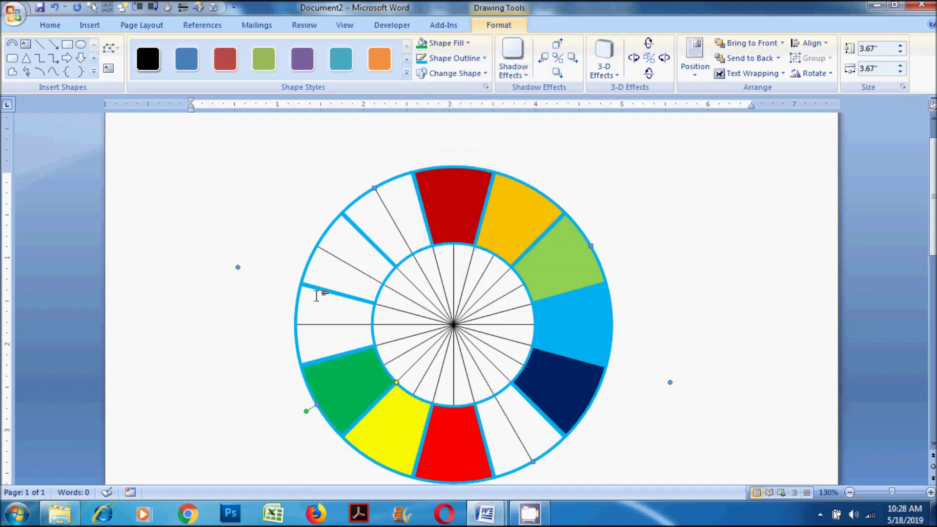
left_click(463, 46)
left_click(327, 358)
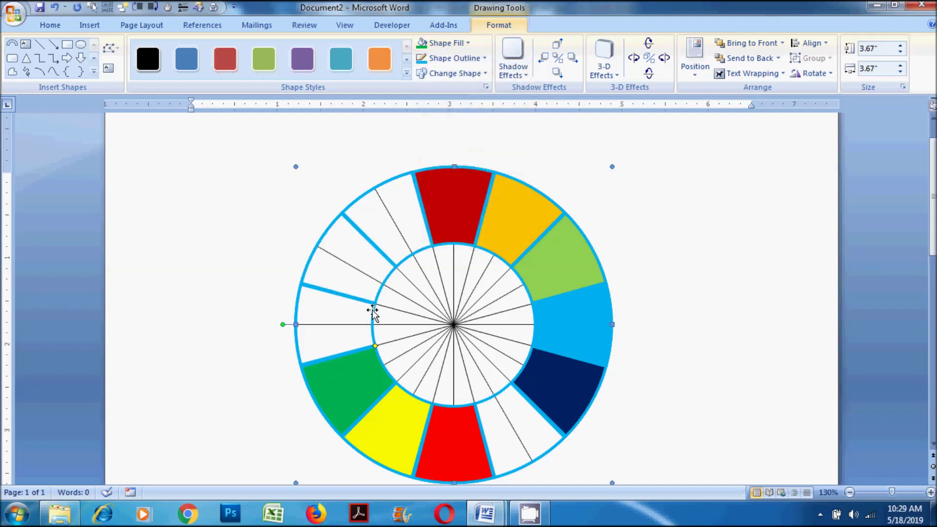
left_click(464, 43)
left_click(503, 146)
Step: Fill the remaining left-side wedges purple and black
left_click(356, 236)
left_click(463, 44)
left_click(353, 227)
left_click(380, 276)
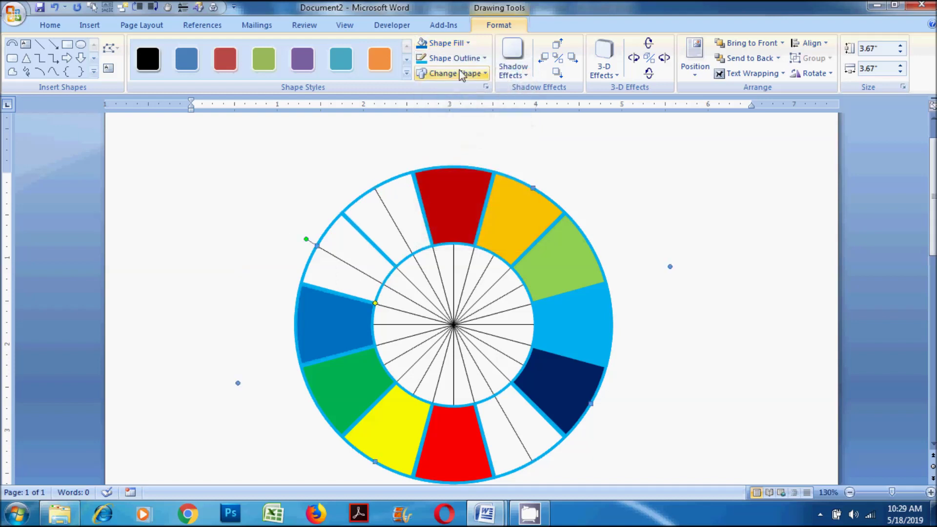
left_click(463, 43)
left_click(527, 146)
left_click(407, 190)
left_click(463, 43)
left_click(433, 72)
Step: Deselect the wheel and switch the Select tool to Select Objects
left_click(710, 330)
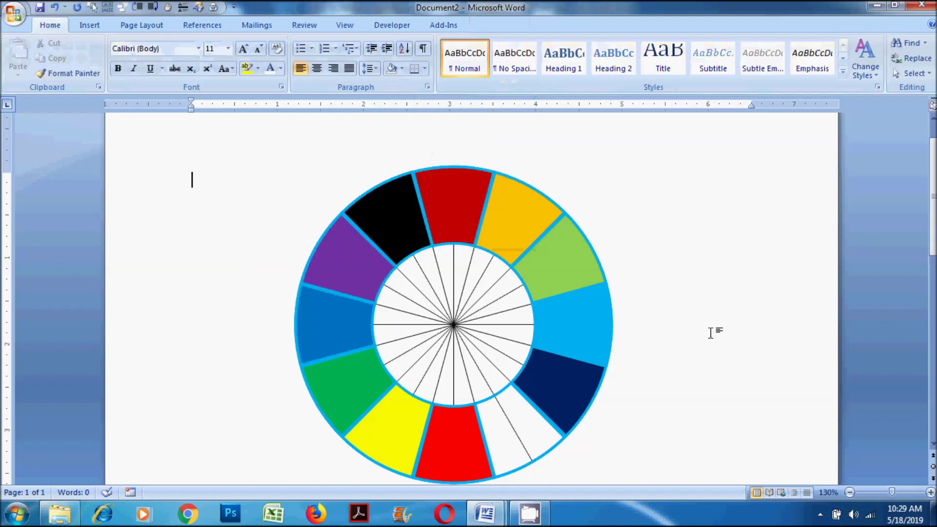
scroll(710, 330, "down", 1)
left_click(908, 74)
left_click(836, 106)
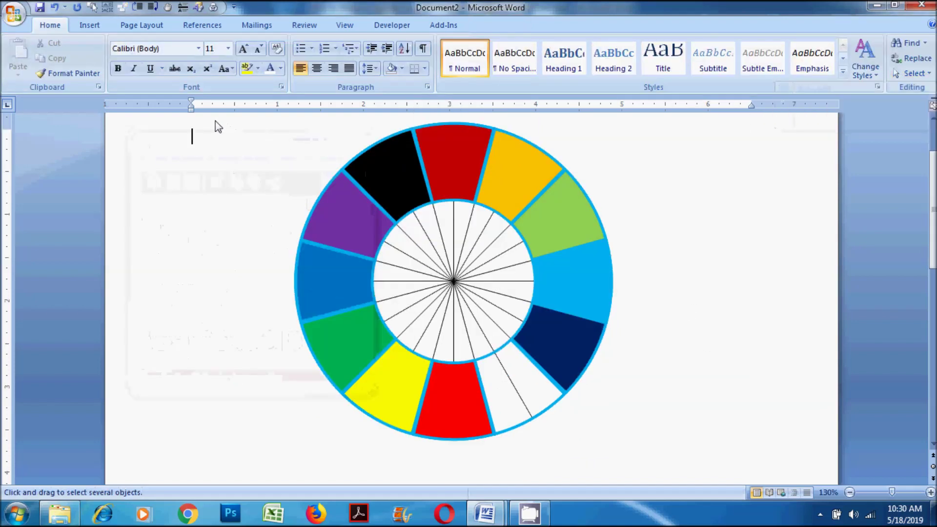
Step: Drag the colour wheel toward the left of the page, then clear the selection
left_click_drag(213, 121, 681, 490)
scroll(683, 391, "down", 5)
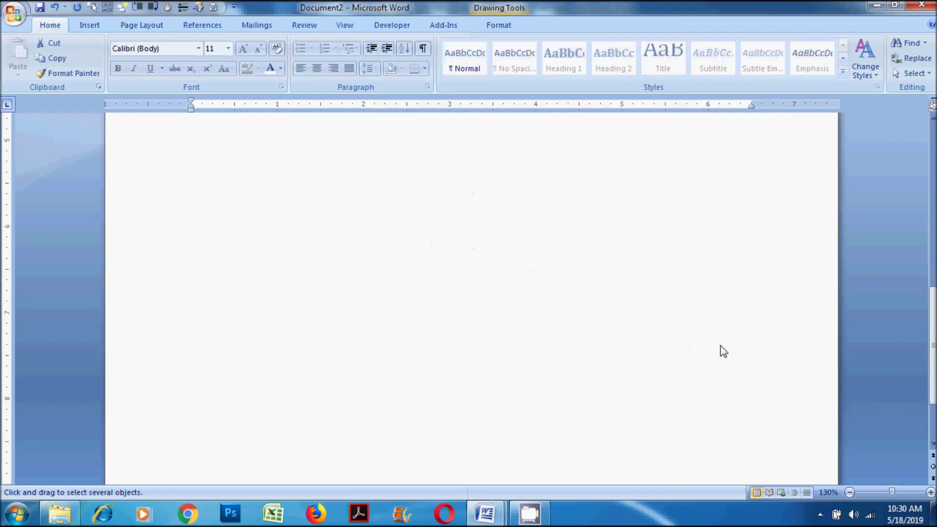
scroll(720, 356, "up", 5)
scroll(527, 237, "up", 1)
scroll(537, 234, "down", 1)
left_click_drag(503, 188, 345, 176)
left_click(536, 178)
Step: Select the ring's wedges and drag the ring right of the spoke circle, then pick its blank wedge
left_click(222, 192)
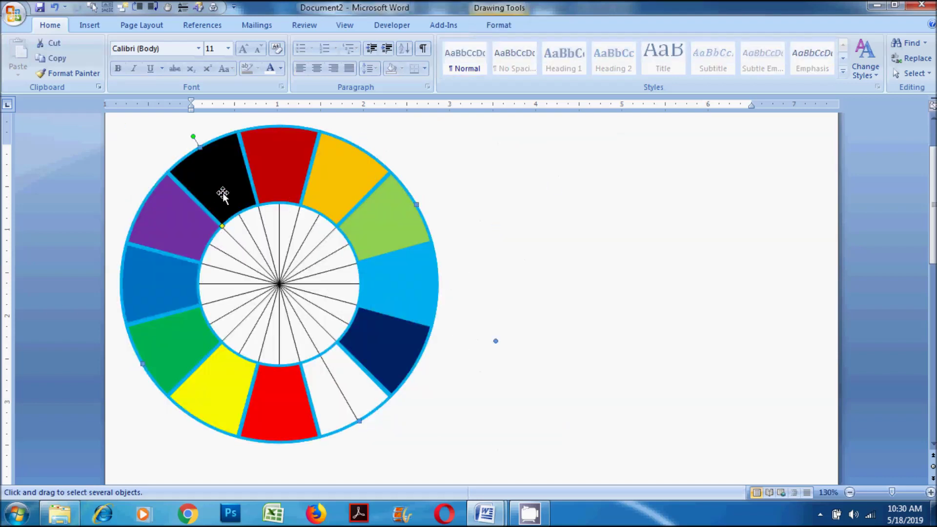
left_click(273, 168, "shift")
left_click(352, 187, "shift")
left_click(408, 290, "shift")
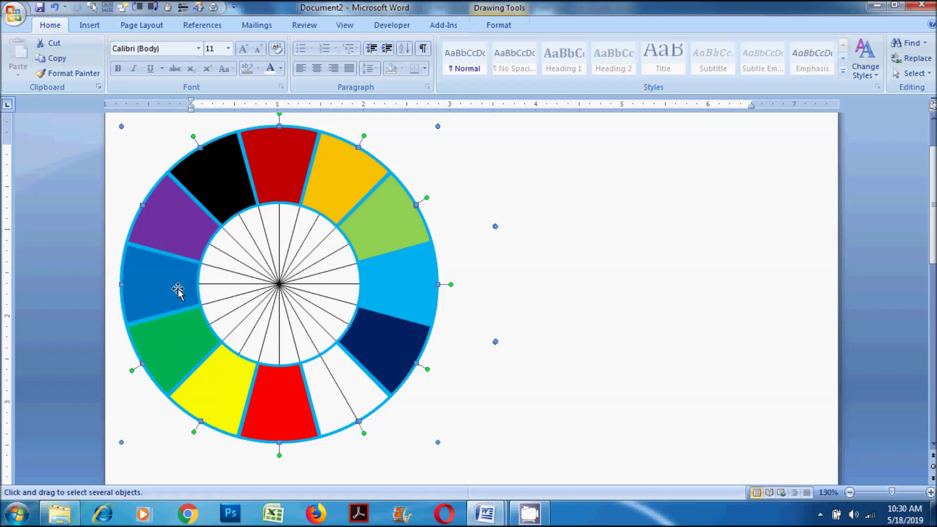
left_click_drag(181, 227, 534, 229)
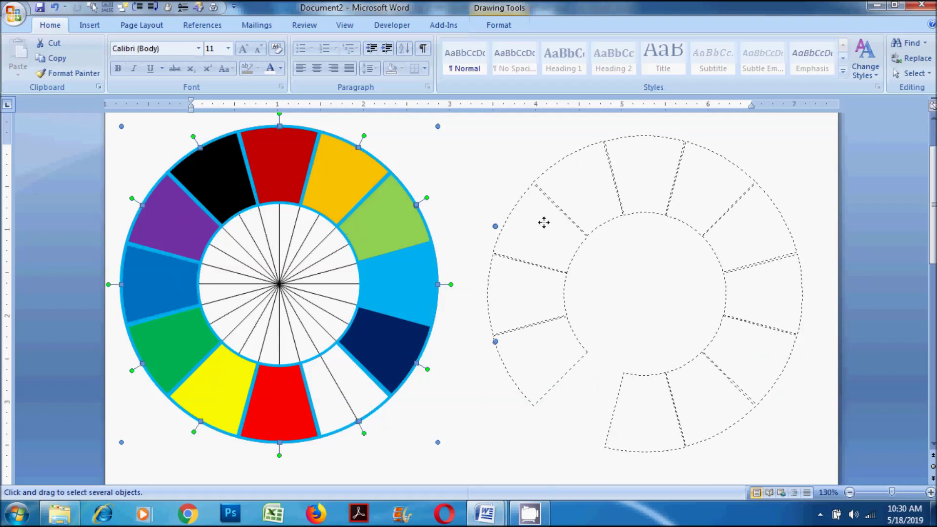
left_click(822, 322)
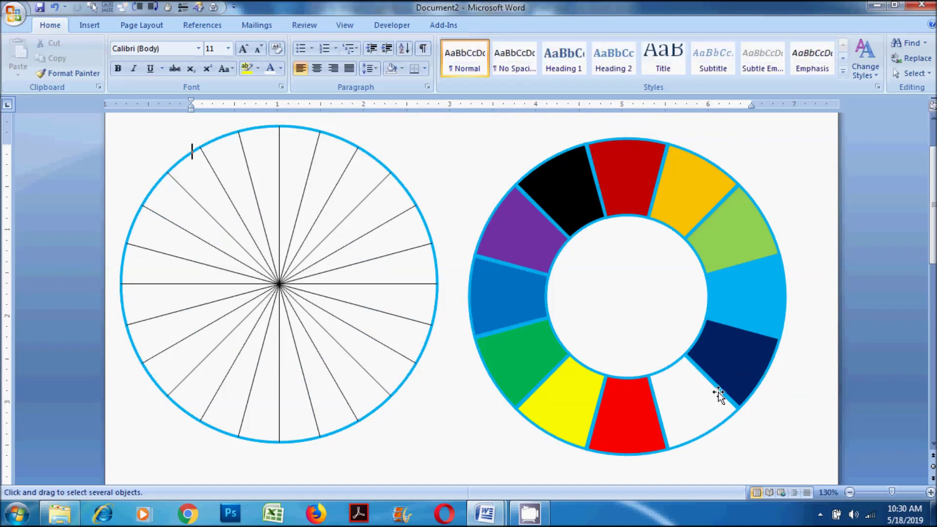
left_click(718, 394)
Step: Fill the blank wedge white
left_click(487, 25)
left_click(446, 43)
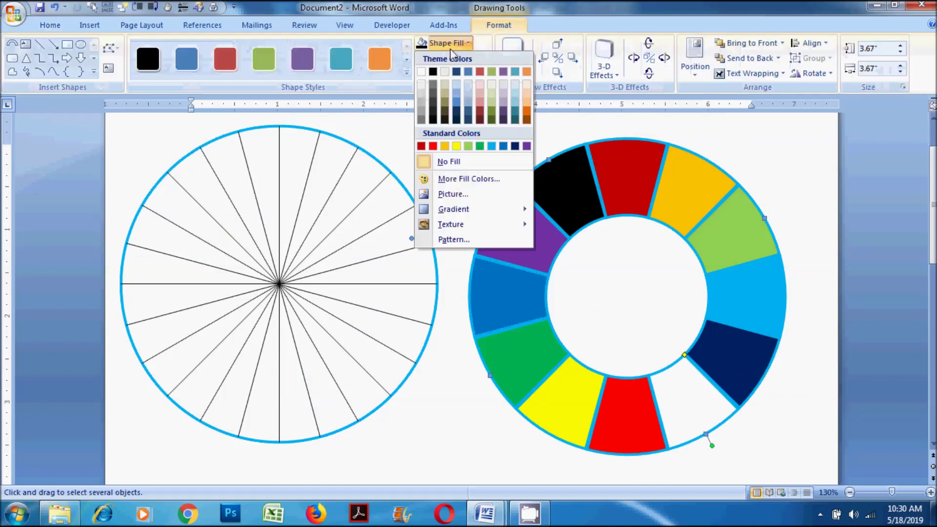
left_click(422, 72)
left_click(804, 278)
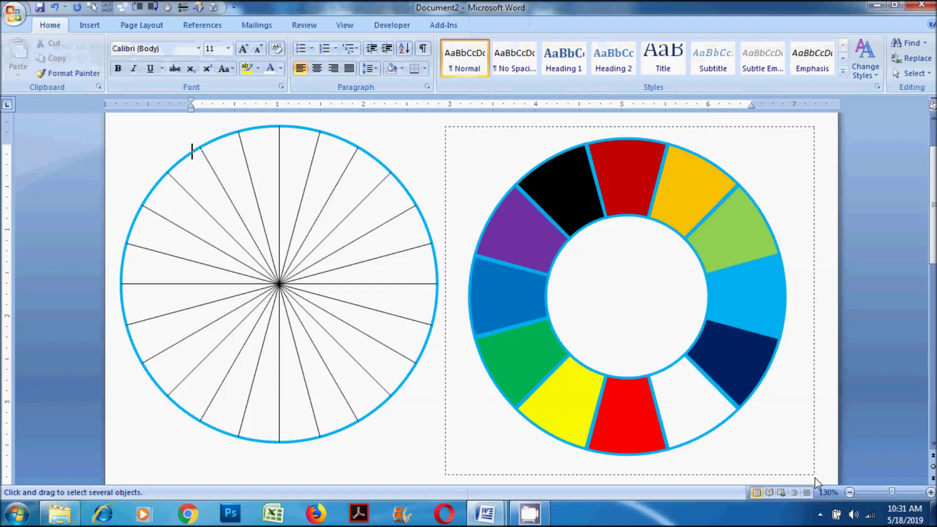
Step: Give all twelve ring wedges thin black outlines instead of light blue
left_click_drag(817, 483, 816, 481)
left_click(499, 25)
left_click(446, 43)
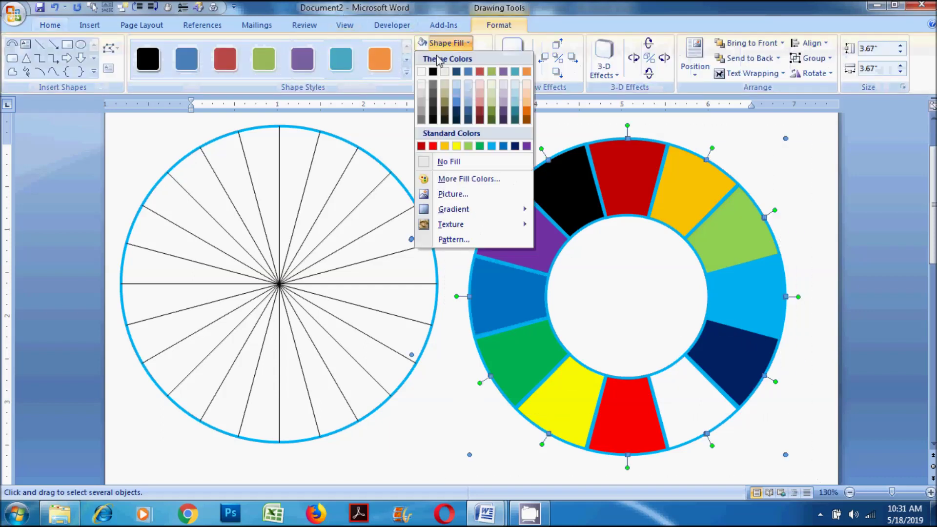
left_click(456, 58)
left_click(457, 58)
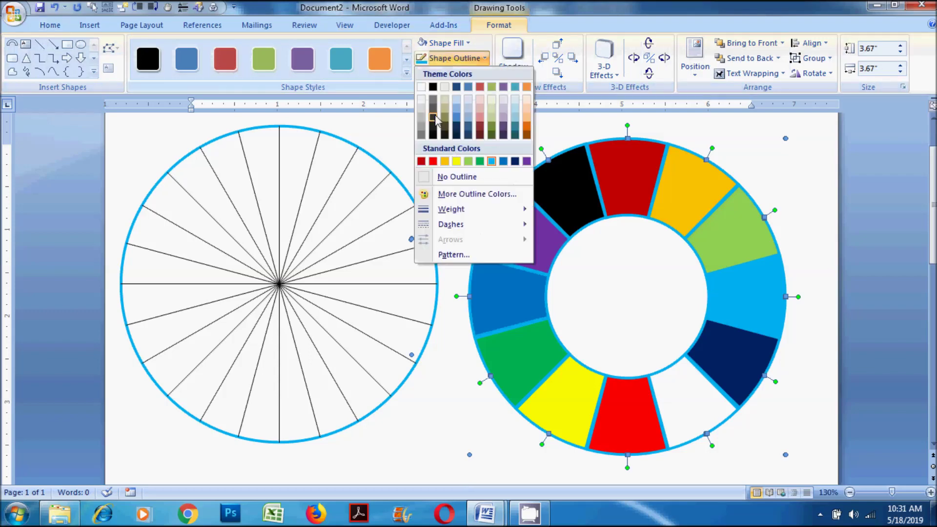
left_click(434, 118)
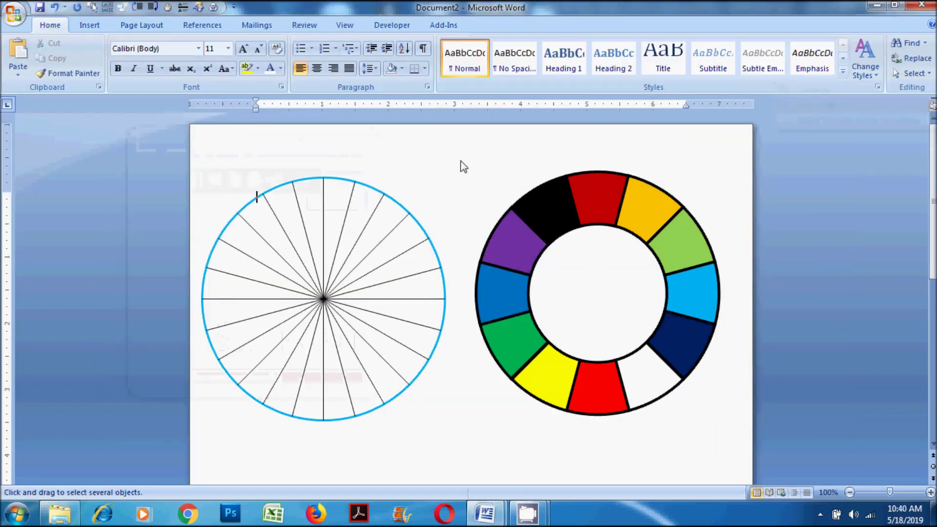
left_click_drag(458, 154, 750, 451)
left_click(498, 25)
left_click(457, 59)
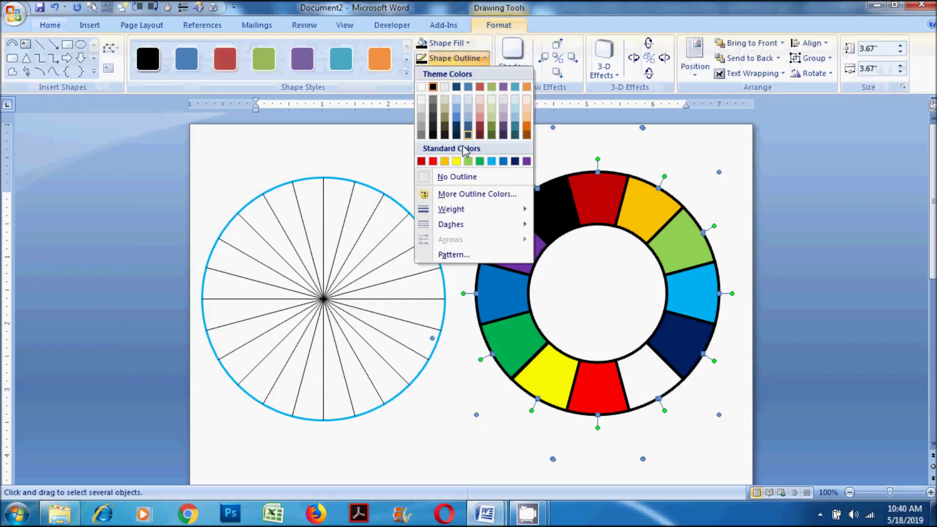
left_click(586, 270)
Step: Group the ring wedges into one shape and copy the grouped ring
left_click(814, 58)
left_click(820, 74)
right_click(662, 206)
left_click(728, 173)
left_click(732, 176)
right_click(706, 415)
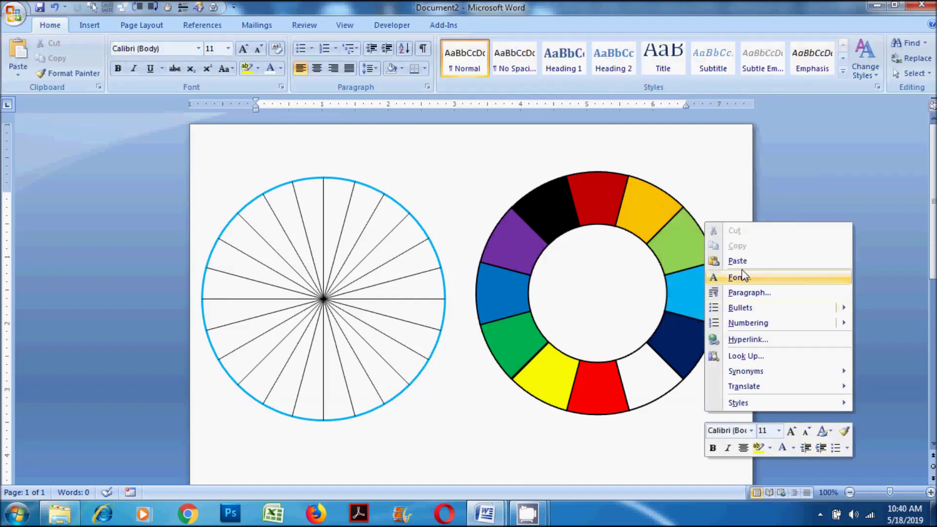
Step: Paste two copies of the coloured ring and place them near the spoke circle
left_click_drag(670, 232, 681, 242)
left_click_drag(536, 270, 580, 272)
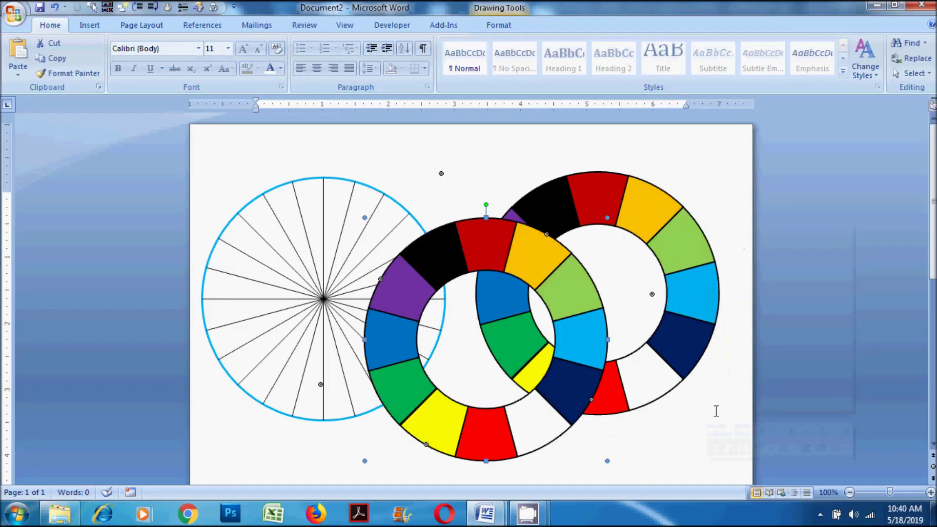
scroll(571, 353, "down", 3)
right_click(693, 368)
left_click(722, 227)
left_click_drag(569, 169, 332, 307)
Step: Resize the middle ring copy to 2.81 inches wide and rotate it 59°
left_click(497, 25)
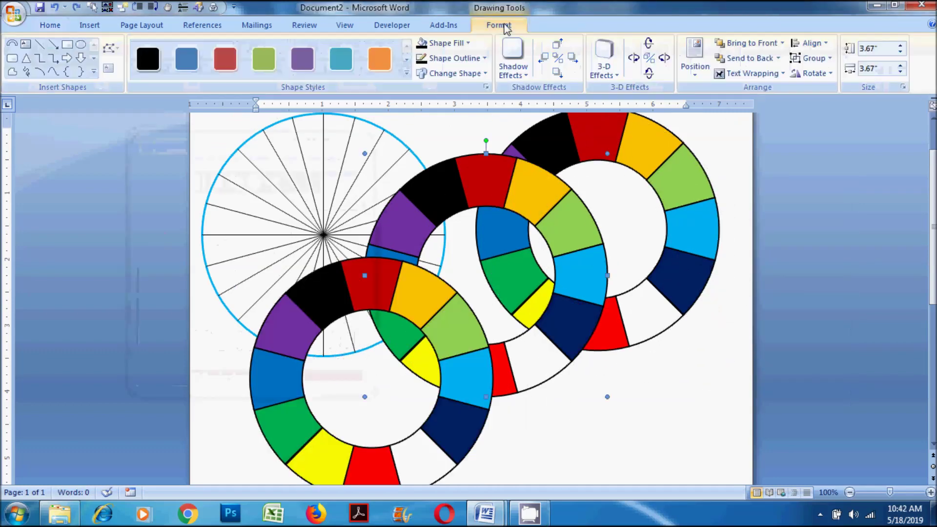
triple_click(883, 67)
type("2.81")
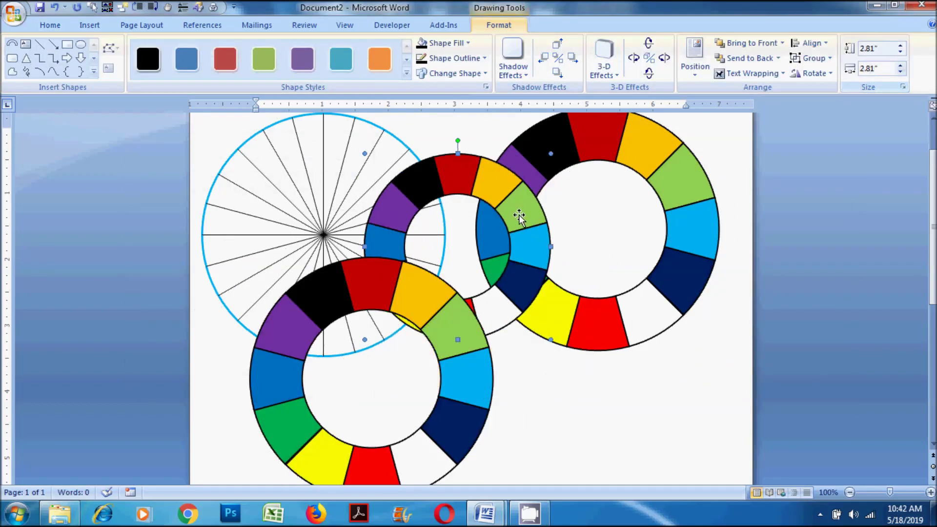
key("Return")
left_click(903, 87)
left_click(904, 423)
left_click(687, 336)
left_click(498, 25)
left_click(811, 74)
left_click(824, 155)
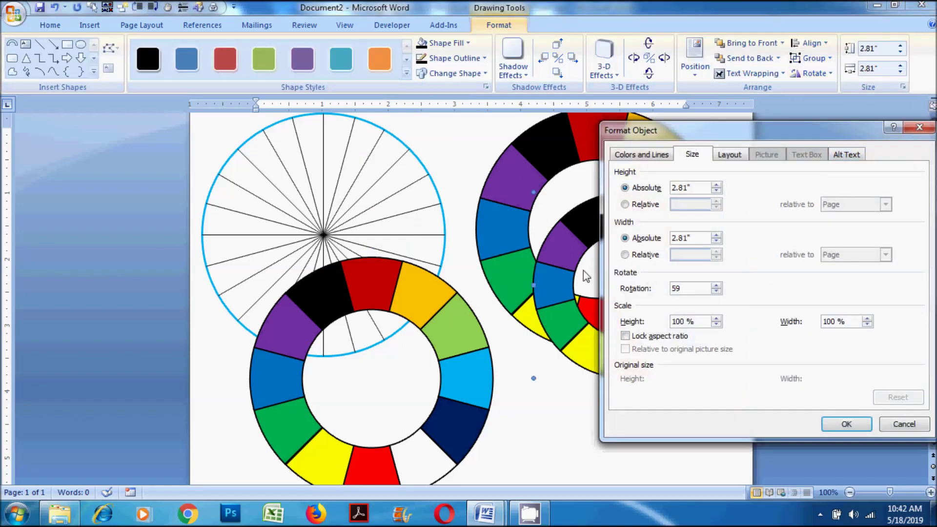
key("Return")
Step: Resize the smallest ring copy to 2 inches, rotate it 150°, and move it toward the others
left_click(273, 322)
triple_click(878, 48)
type("2")
key("Tab")
type("2")
left_click(811, 73)
left_click(830, 156)
triple_click(683, 288)
type("150")
key("Return")
left_click_drag(377, 344, 618, 394)
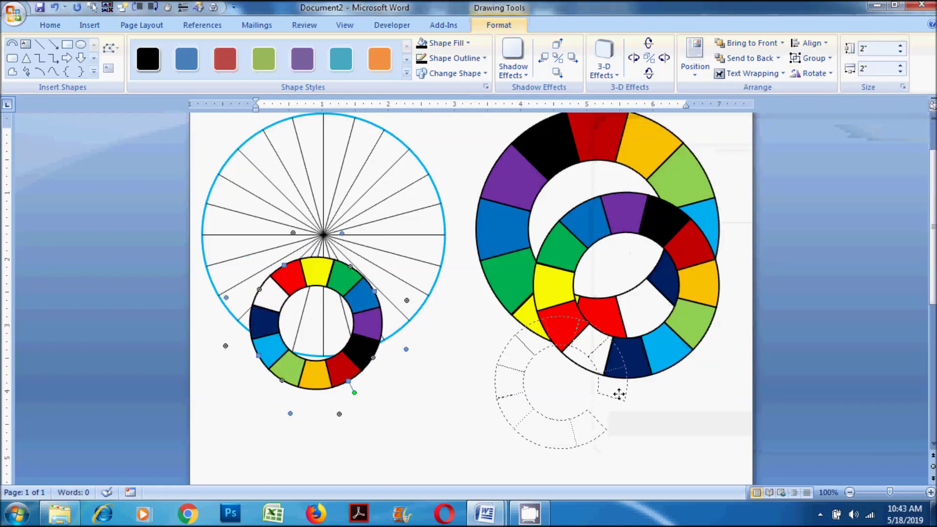
left_click(771, 327)
Step: Select all three rings and apply Align Center and Align Middle to nest them
scroll(771, 327, "up", 1)
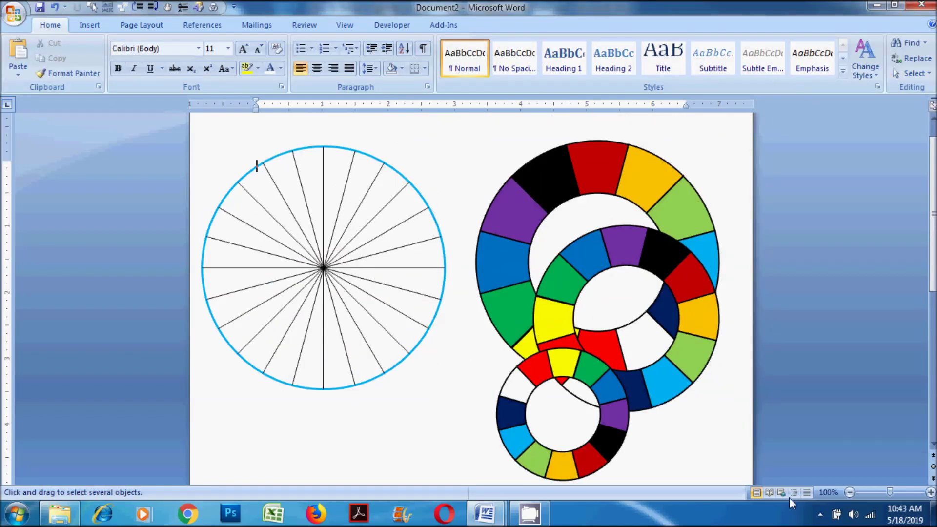
left_click_drag(791, 503, 869, 288)
scroll(868, 288, "up", 5)
scroll(868, 289, "down", 1)
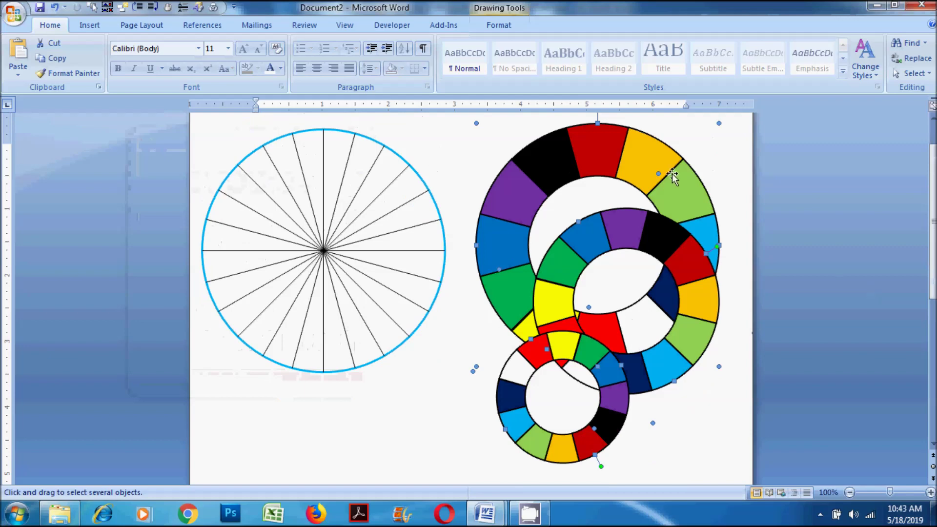
left_click(504, 28)
left_click(809, 43)
left_click(833, 75)
left_click(810, 43)
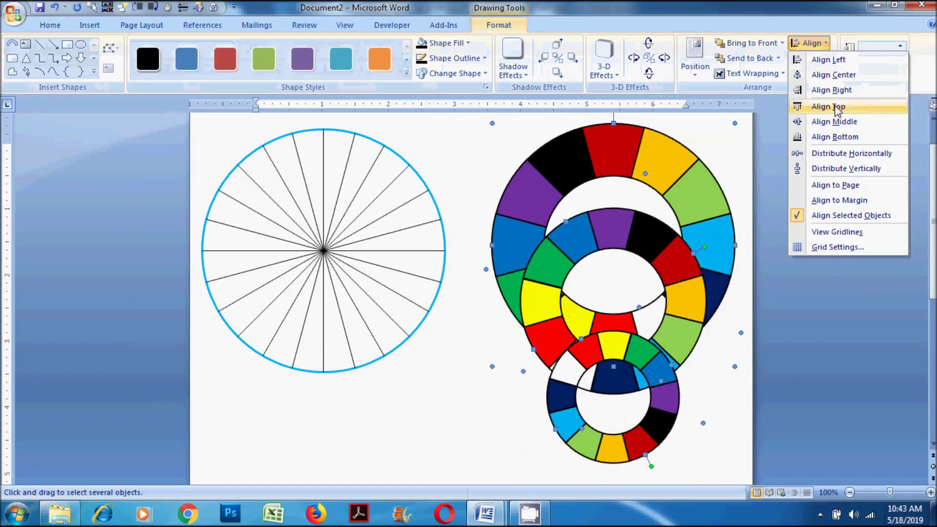
left_click(831, 121)
left_click_drag(715, 255, 668, 288)
scroll(695, 263, "down", 4)
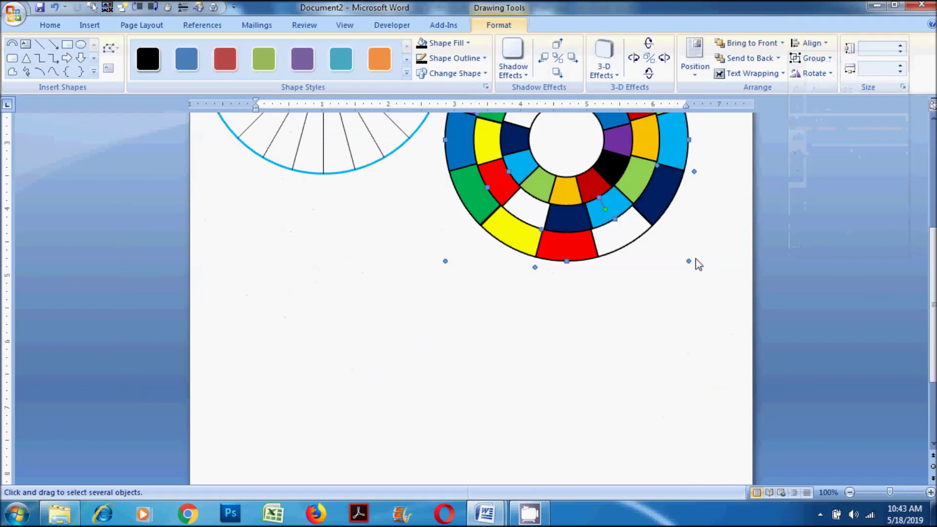
mouse_move(658, 205)
left_mouse_down()
mouse_move(537, 384)
mouse_move(556, 405)
left_mouse_up()
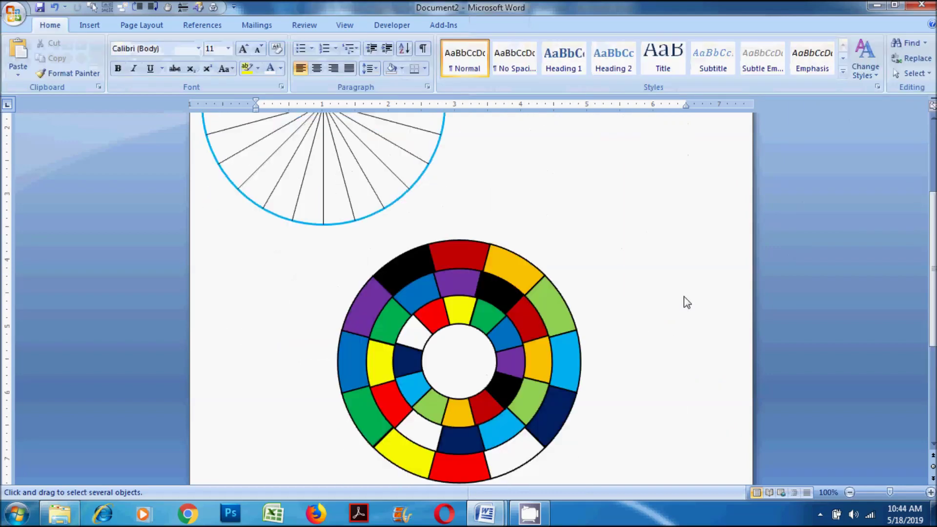
Step: Draw an oval and size it to 0.96 by 0.96 inches
left_click(207, 73)
left_click(303, 107)
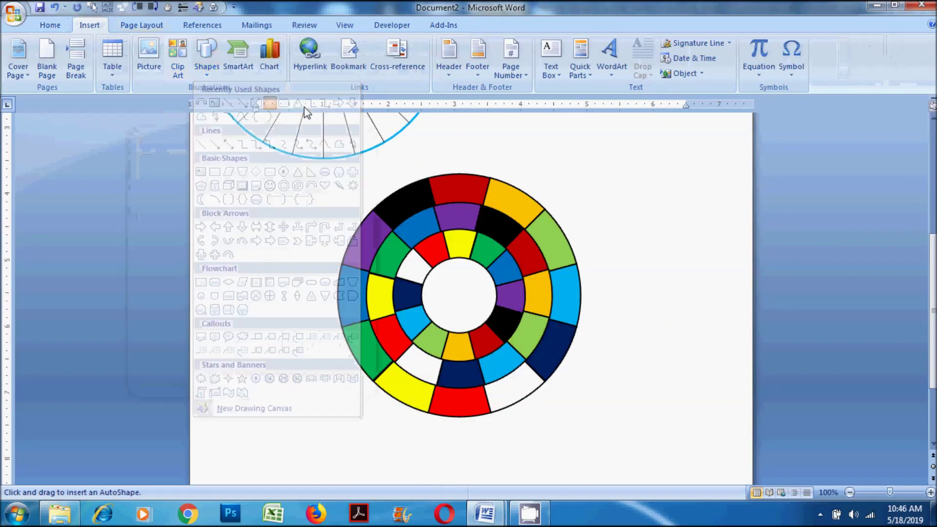
left_click_drag(612, 238, 682, 308)
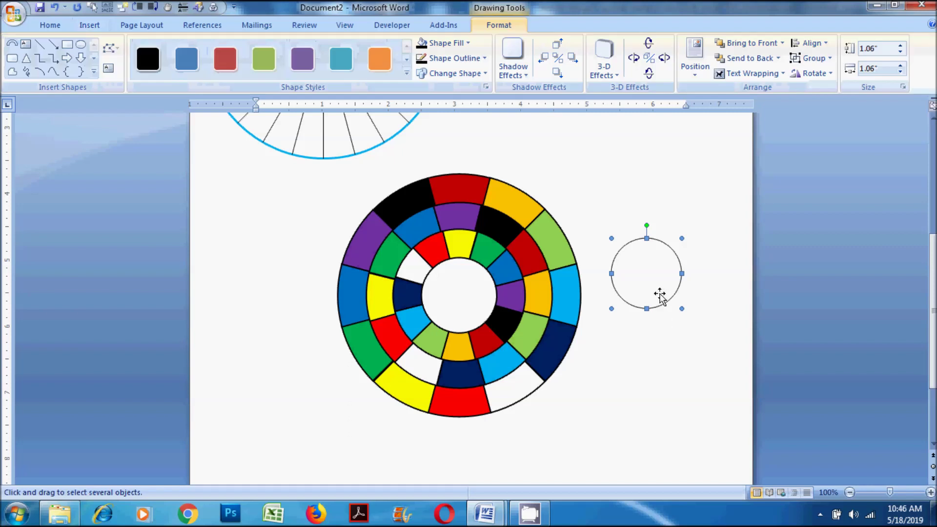
type("096")
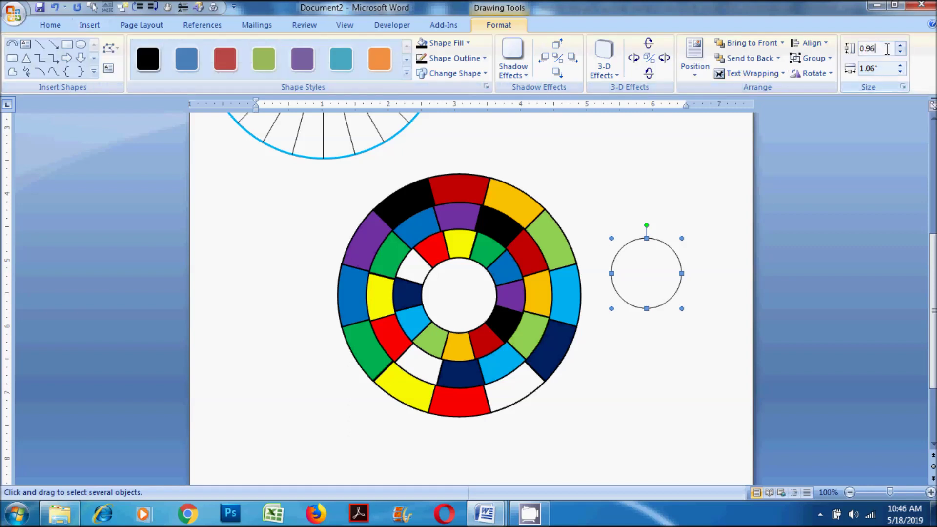
left_click(889, 67)
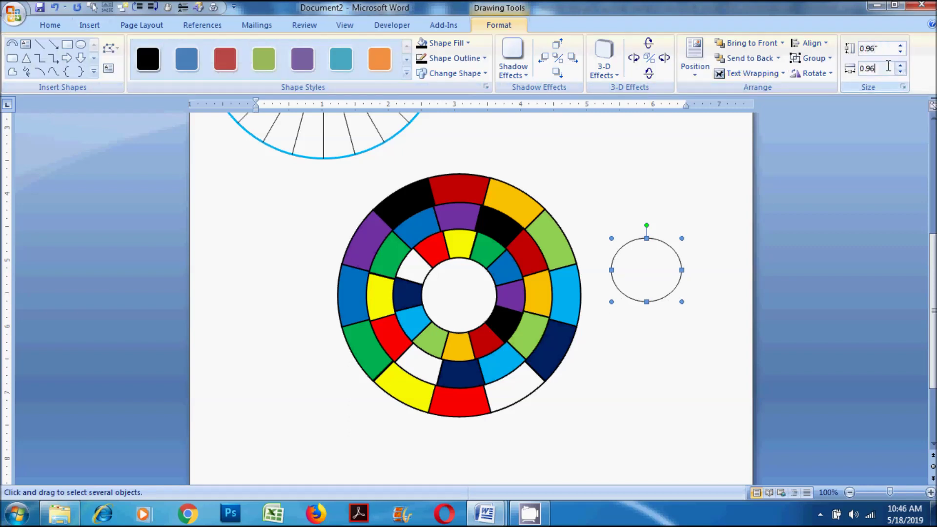
type("6")
key("Return")
Step: Fill the circle grey and give it a 1½ pt outline
left_click(445, 43)
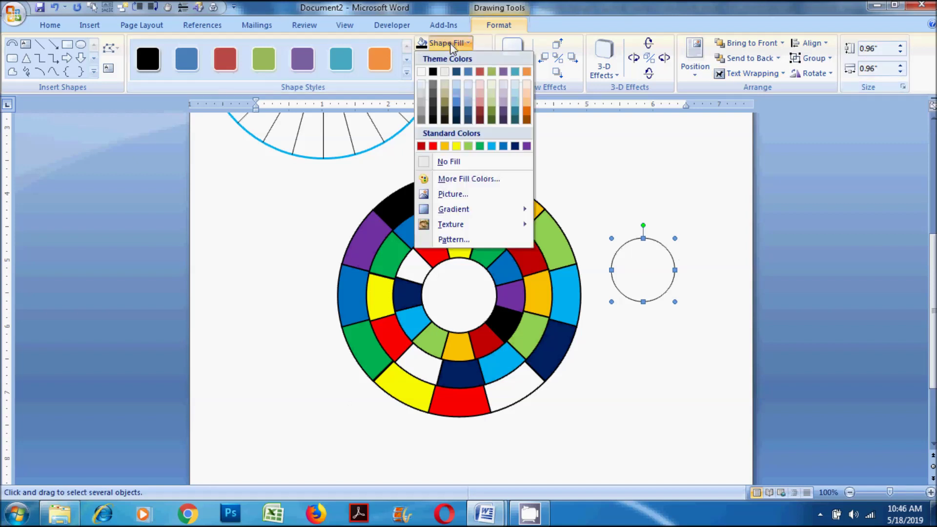
left_click(434, 84)
left_click(453, 58)
mouse_move(450, 209)
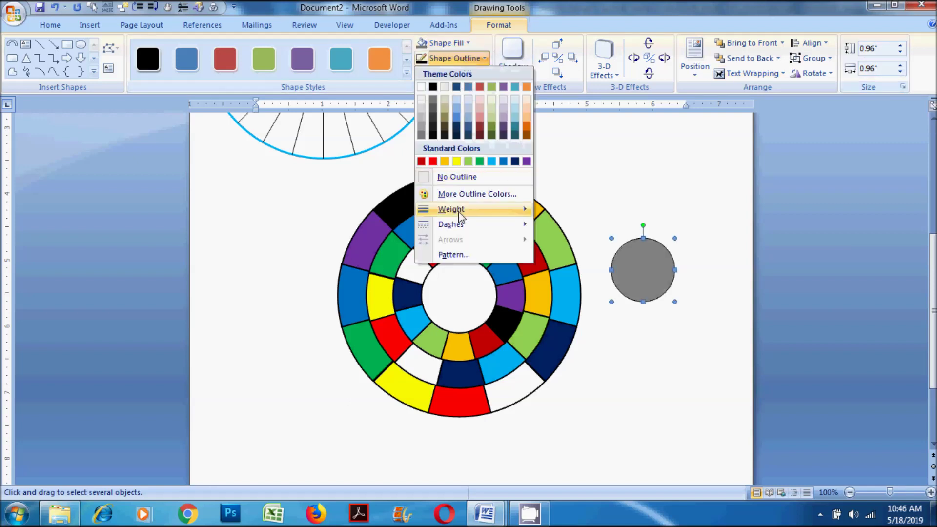
left_click(587, 275)
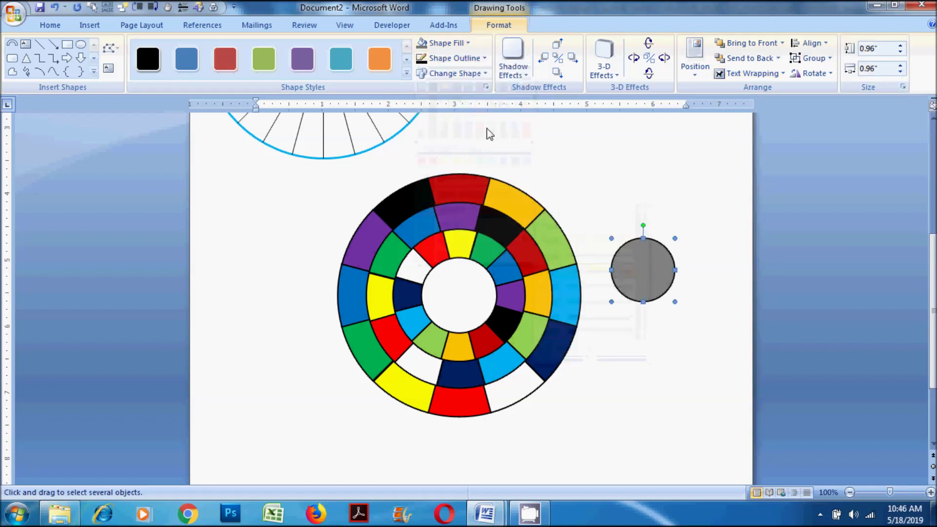
left_click(469, 58)
mouse_move(450, 209)
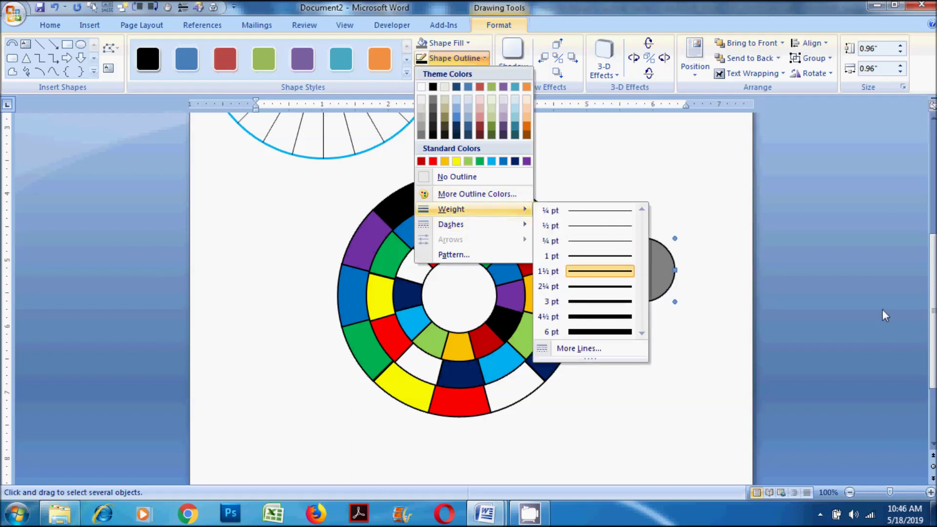
left_click(674, 271)
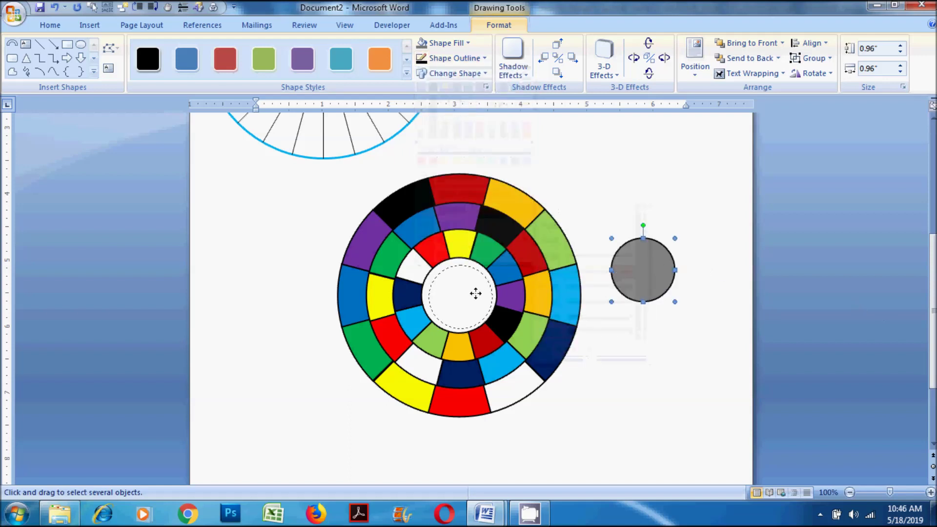
Step: Move the grey circle into the wheel's centre as its hub
left_click_drag(475, 292, 474, 292)
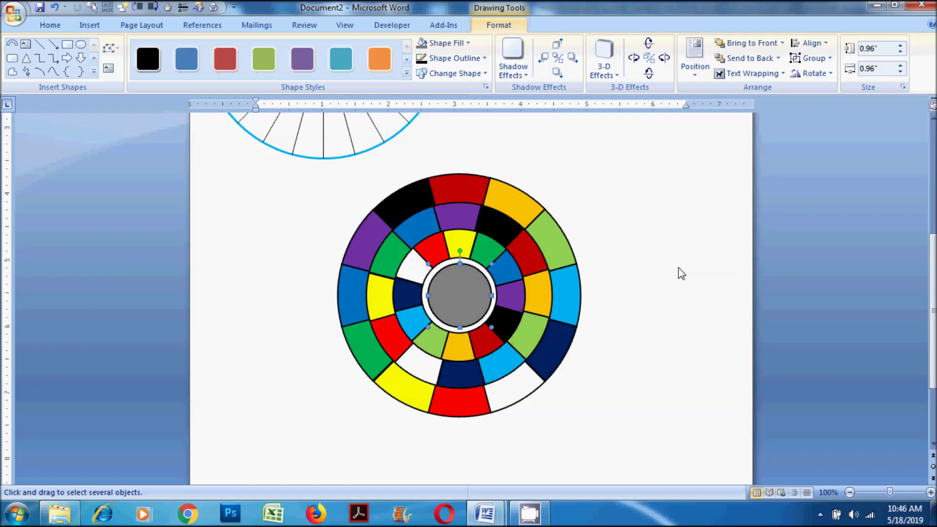
left_click(571, 376)
scroll(571, 376, "up", 3)
scroll(590, 372, "down", 3)
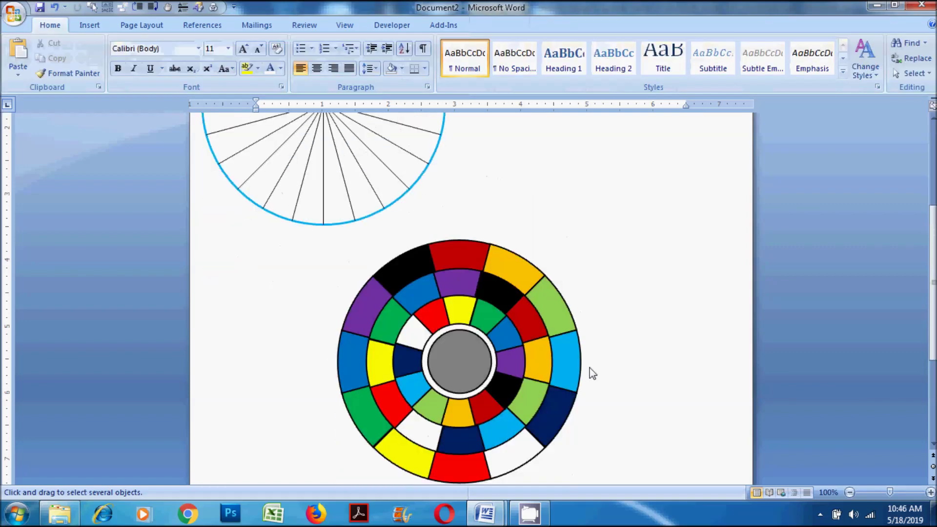
Step: Draw a Notched Right Arrow sized 0.56 × 3.16 inches and drag it across the wheel's centre
left_click(89, 25)
left_click(206, 56)
left_click(270, 240)
left_click_drag(552, 195, 696, 262)
left_click(880, 48)
type("6")
left_click(878, 69)
key("Return")
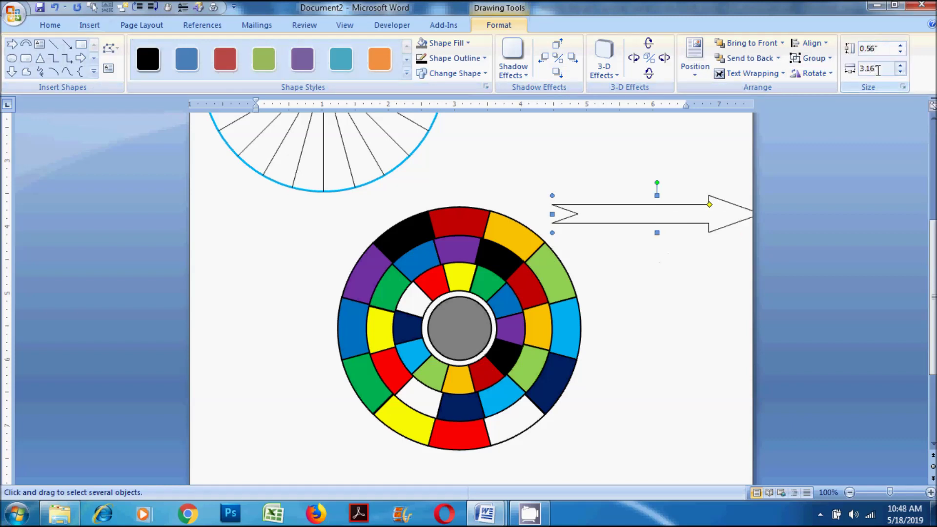
left_click_drag(476, 321, 478, 323)
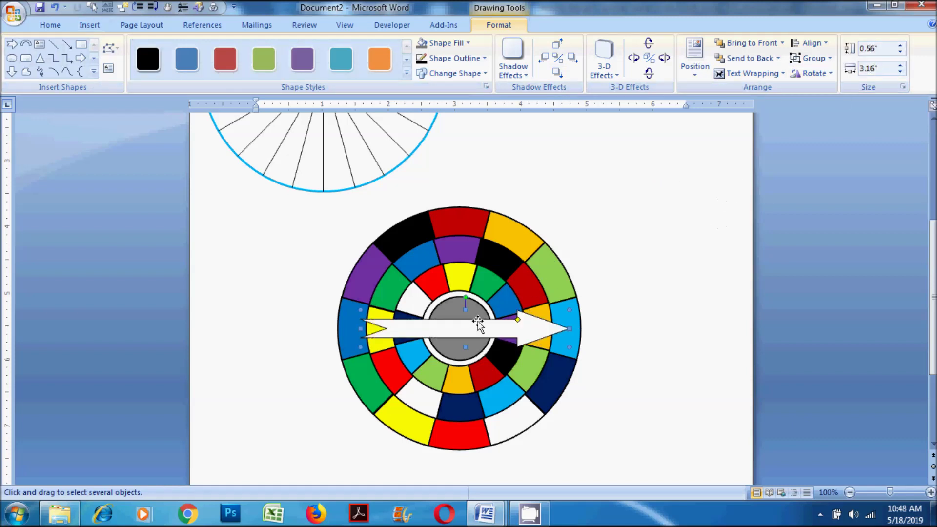
Step: Nudge the arrow over the hub, fill it solid red and give it a thicker outline
left_click_drag(520, 327, 521, 328)
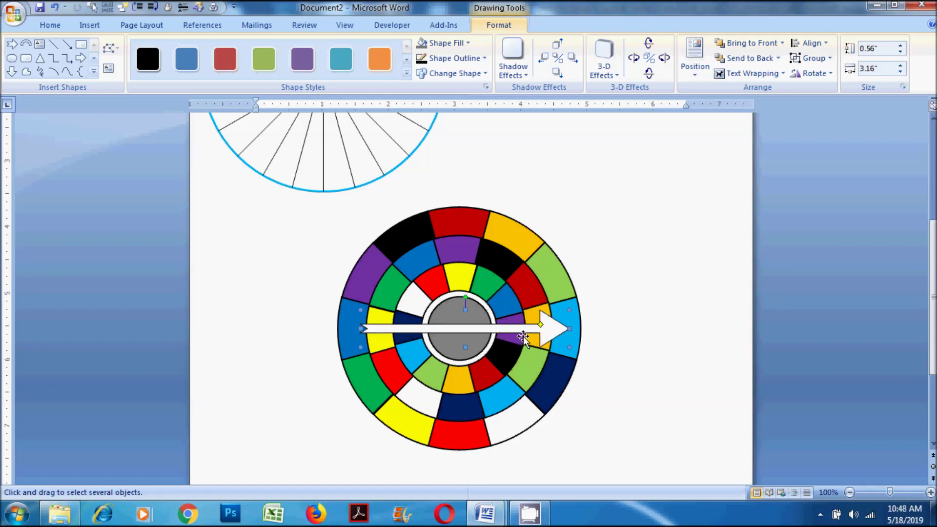
left_click(468, 43)
left_click(435, 147)
left_click(457, 58)
mouse_move(468, 209)
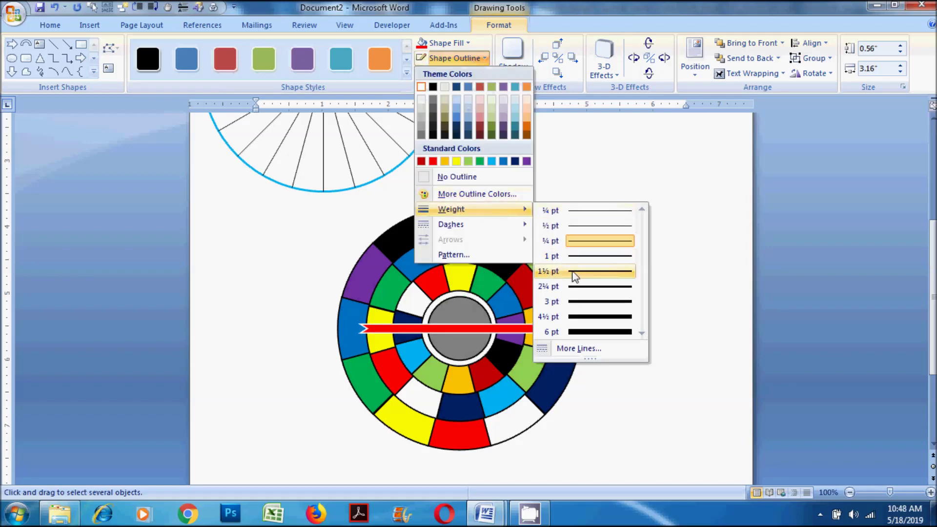
left_click(575, 271)
Step: Flip the red arrow horizontally to point left and stretch its left end farther out
left_click(813, 73)
left_click(824, 140)
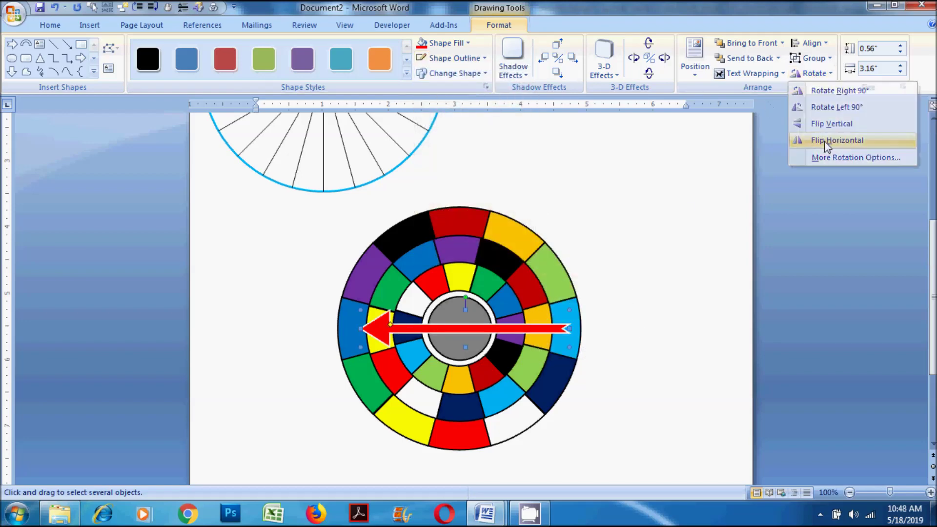
left_click(684, 270)
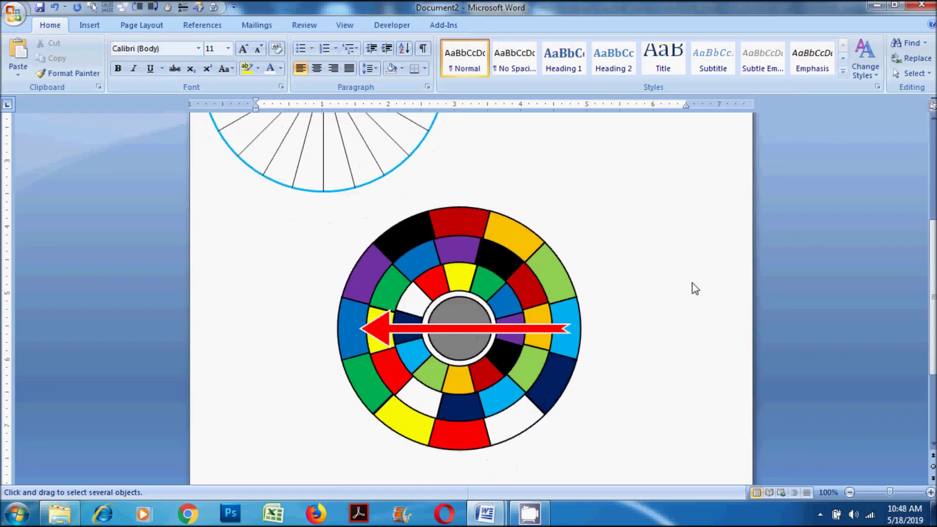
left_click(517, 329)
left_click_drag(352, 329, 353, 329)
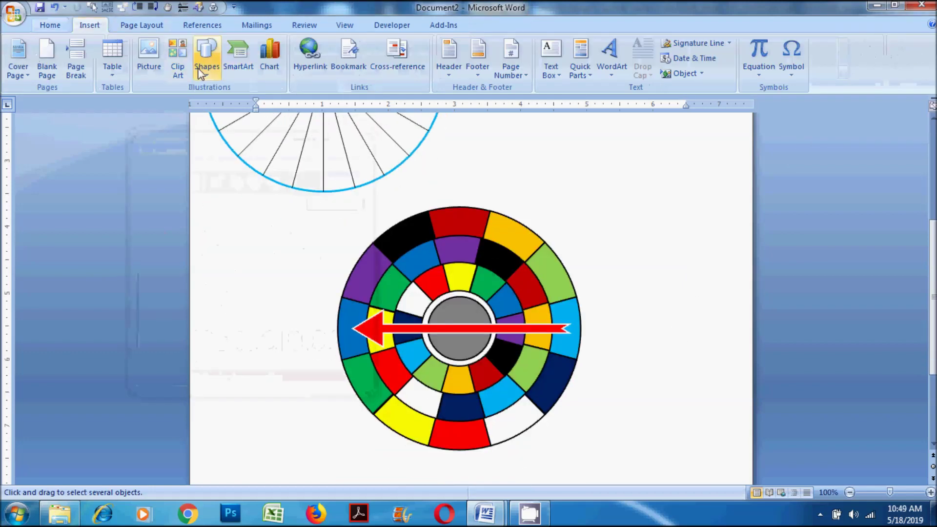
left_click(200, 63)
left_click(230, 168)
Step: Draw a 0.37-inch circle on the wheel centre, fill it yellow and set its outline weight
left_click_drag(626, 250, 663, 287)
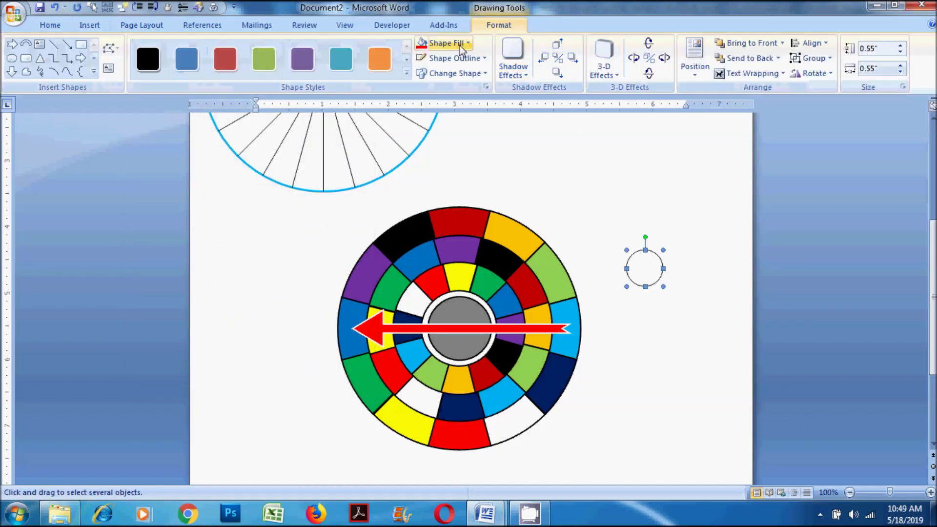
left_click(884, 69)
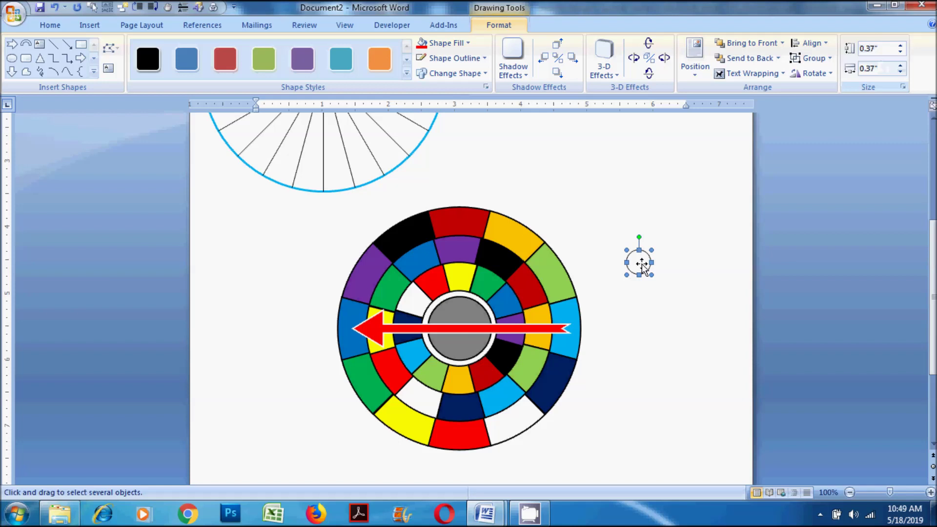
left_click_drag(459, 328, 461, 329)
left_click(446, 43)
left_click(458, 145)
left_click(458, 59)
left_click(576, 239)
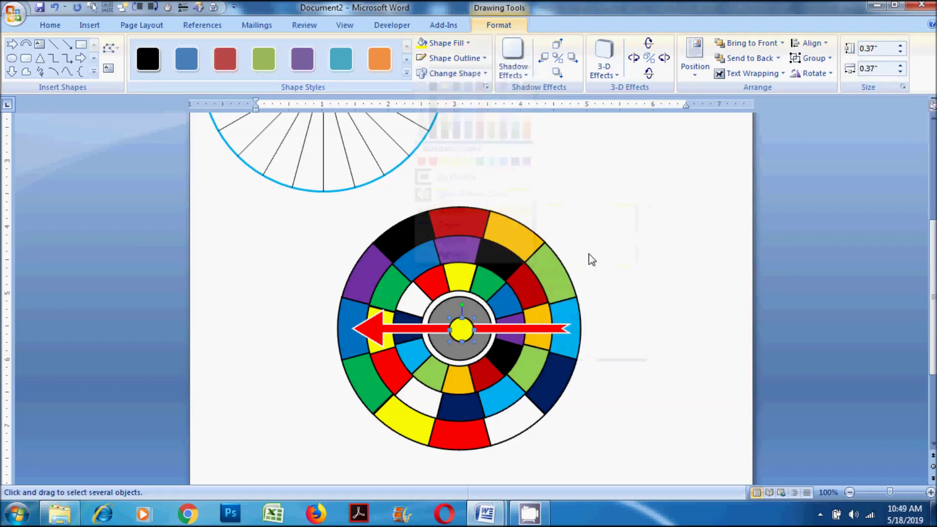
Step: Turn on Select Objects and drag a selection box around all the wheel parts
left_click(53, 24)
left_click(911, 73)
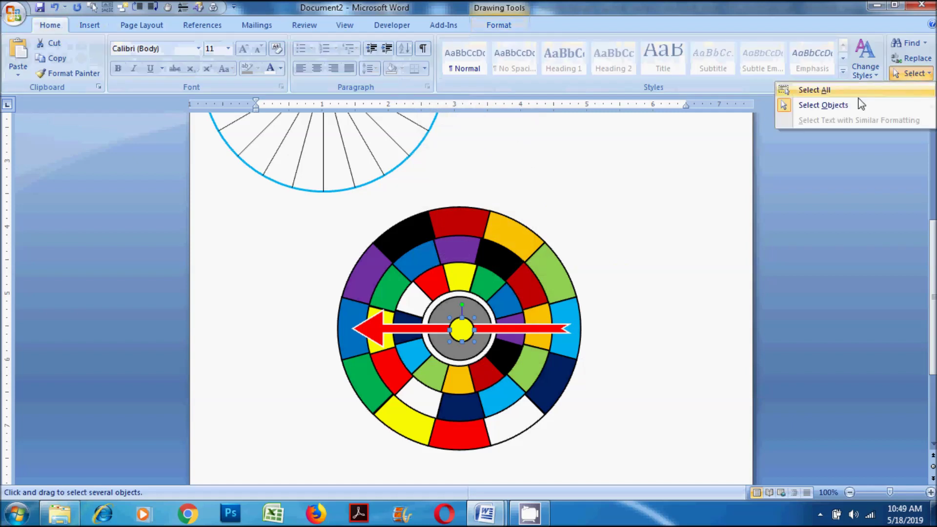
left_click(396, 244)
left_click(472, 289)
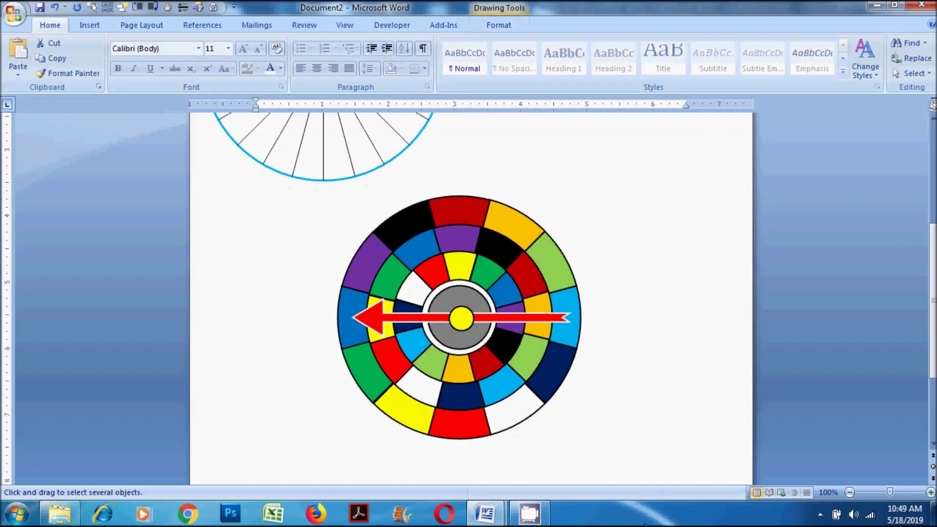
scroll(720, 192, "down", 5)
left_click_drag(721, 190, 755, 272)
scroll(683, 195, "up", 3)
Step: Align the selected wheel parts on their middles with Align Middle
left_click(499, 26)
left_click(808, 43)
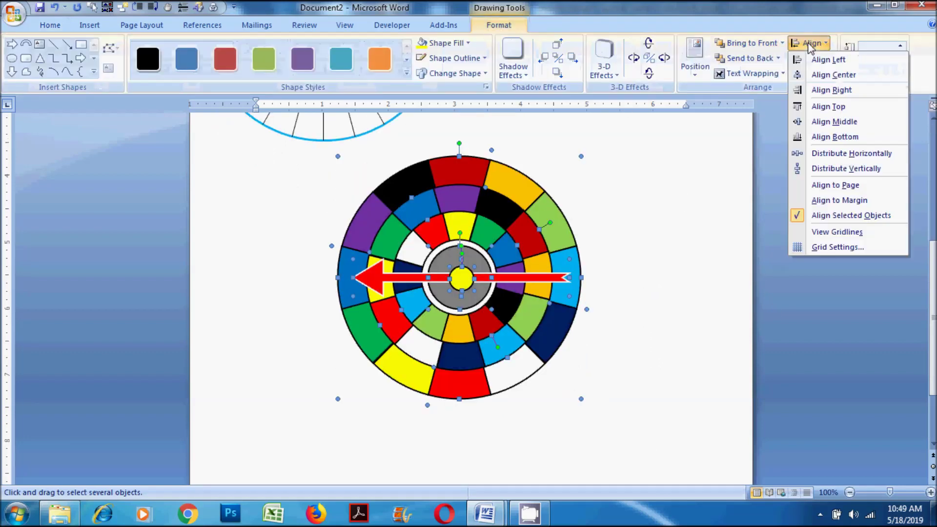
left_click(808, 43)
left_click(808, 43)
left_click(833, 123)
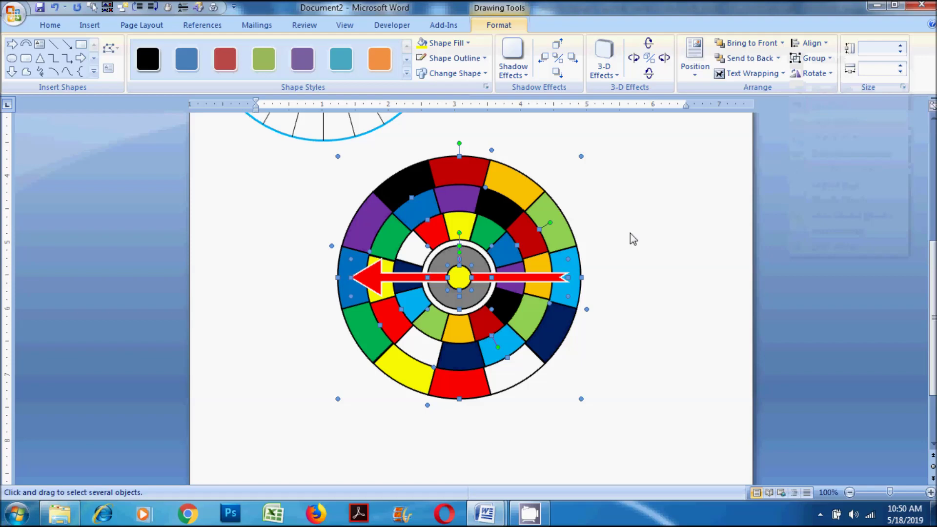
left_click(632, 234)
left_click(90, 25)
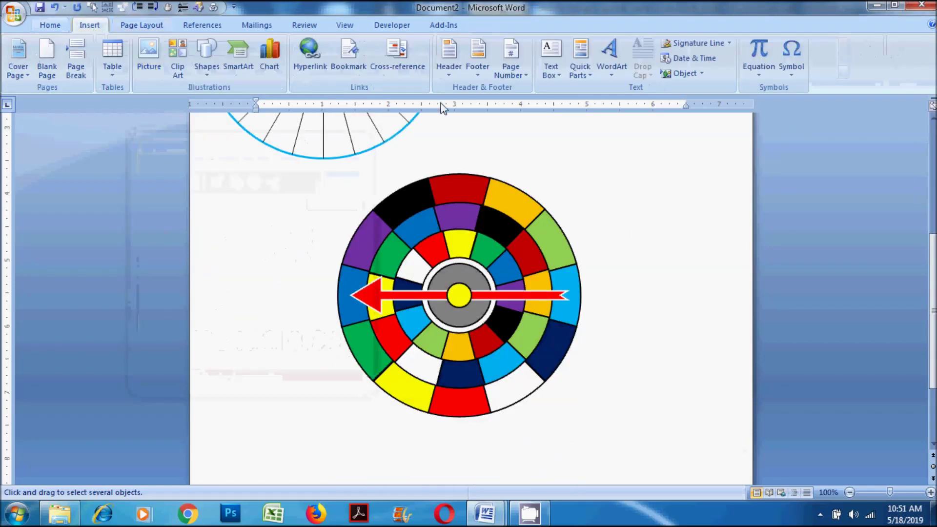
Step: Insert a WordArt number 1 and set its wrapping to In Front of Text
left_click(613, 68)
left_click(575, 130)
type("1")
left_click(651, 482)
scroll(529, 310, "up", 3)
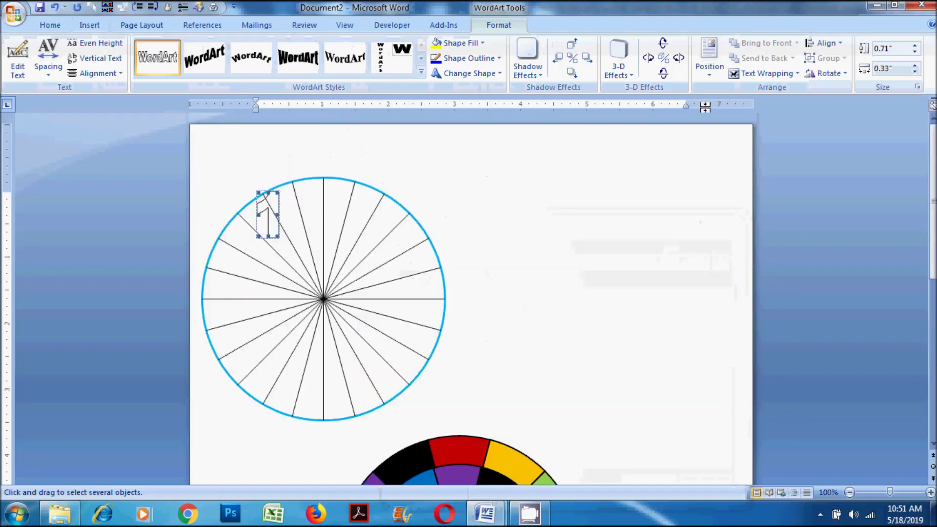
left_click(767, 73)
left_click(765, 151)
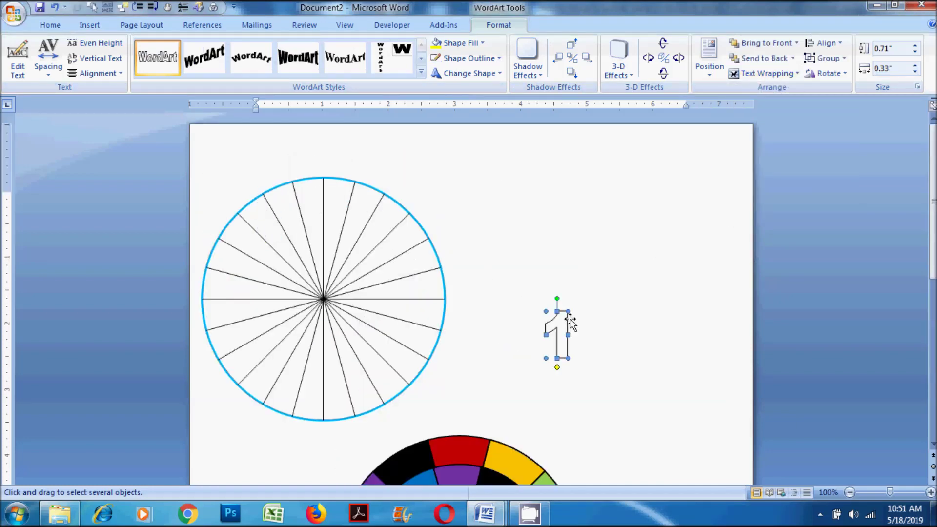
Step: Move the 1 onto the top red segment and give it a 1½ pt outline
left_click_drag(564, 330, 565, 329)
scroll(561, 210, "down", 5)
left_click_drag(470, 295, 466, 309)
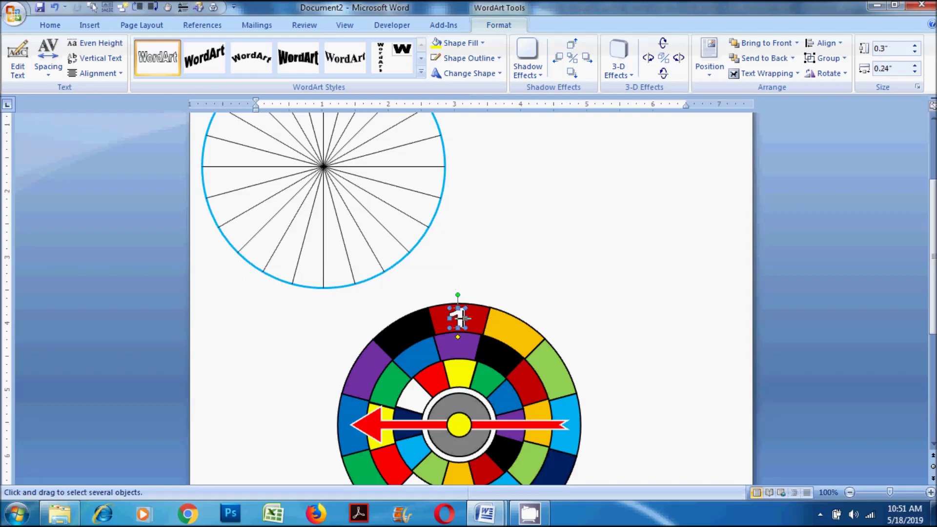
scroll(494, 303, "down", 5)
scroll(921, 497, "up", 4)
scroll(920, 497, "up", 3)
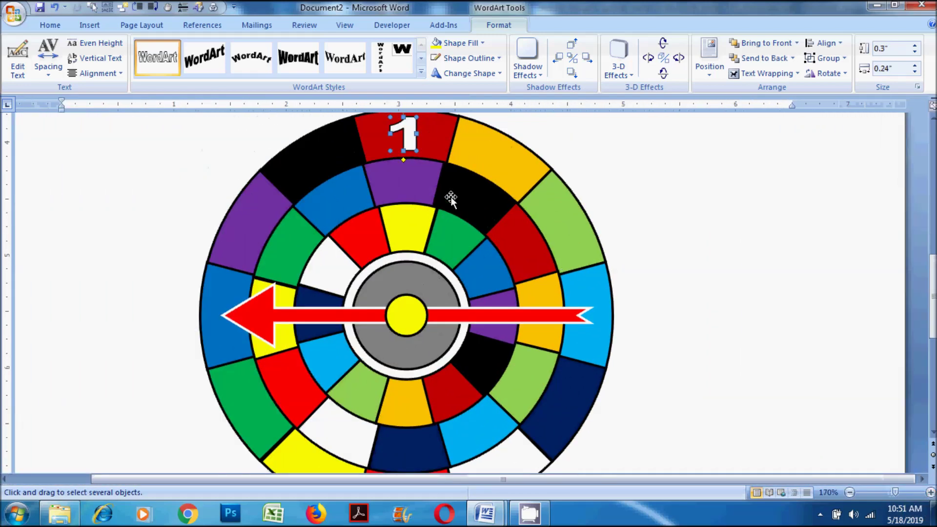
scroll(483, 230, "up", 1)
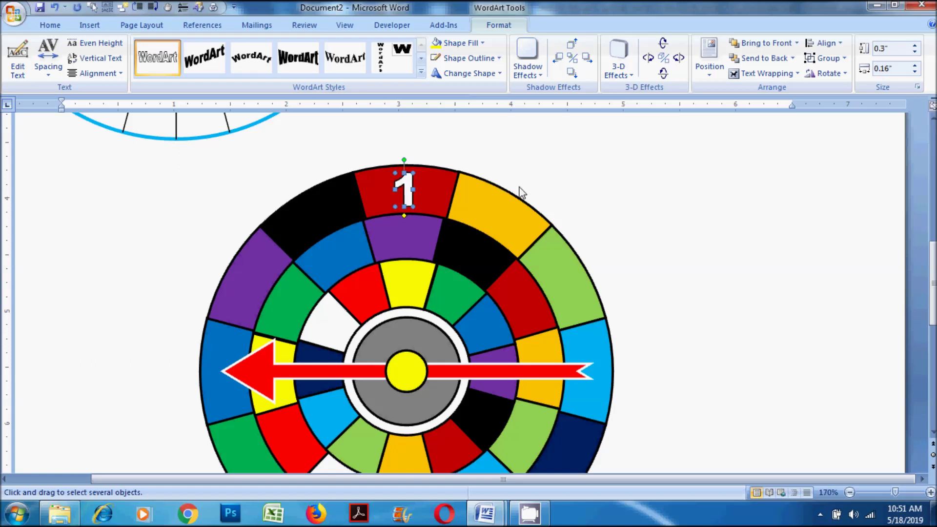
left_click(477, 57)
mouse_move(465, 209)
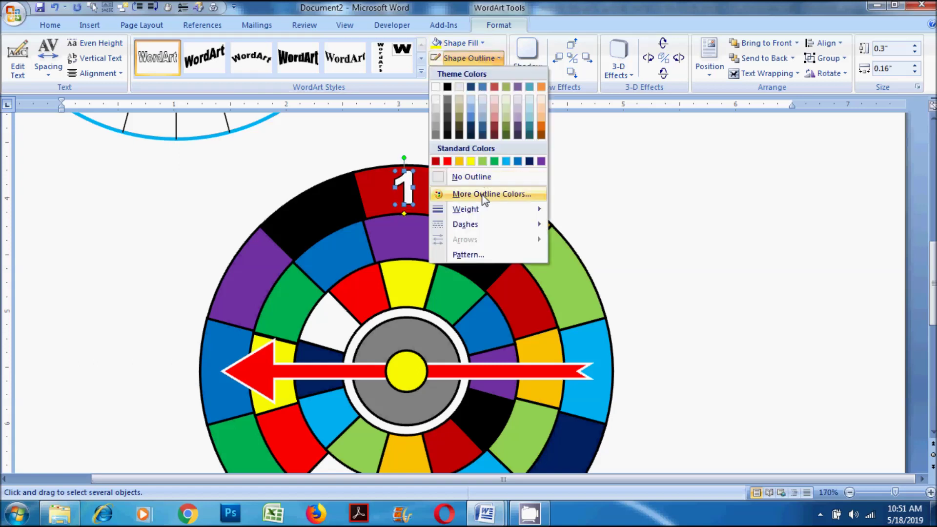
left_click(588, 272)
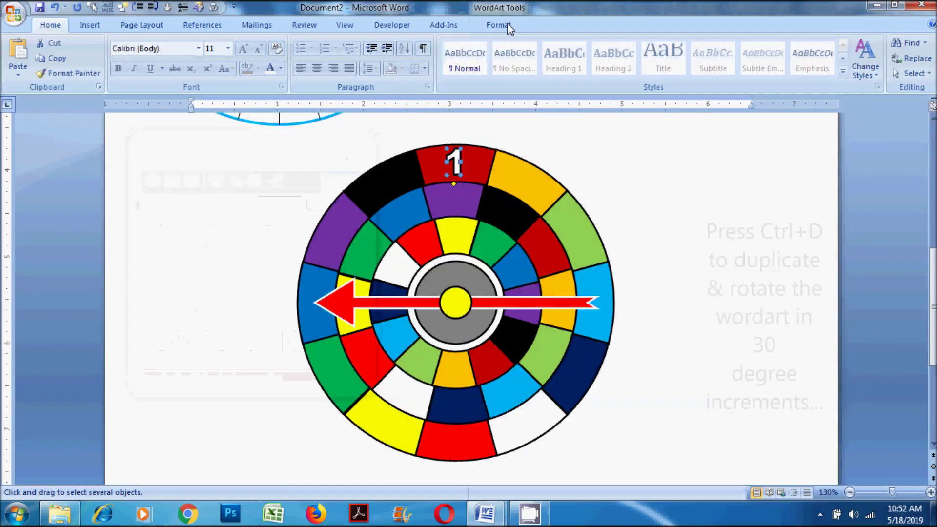
Step: Centre the number 1 horizontally on the wheel
left_click(508, 28)
left_click(477, 57)
key("Escape")
left_click(481, 161, "shift")
left_click(560, 25)
left_click(824, 43)
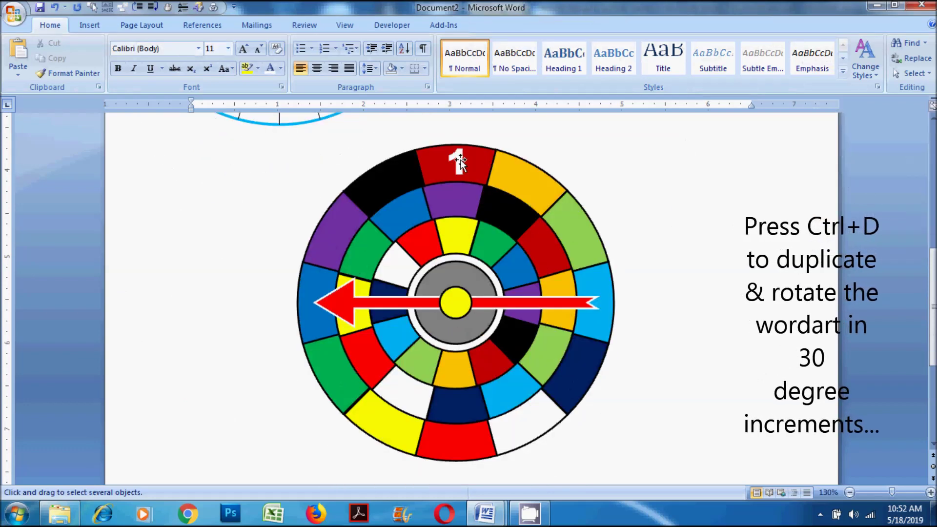
left_click(461, 159)
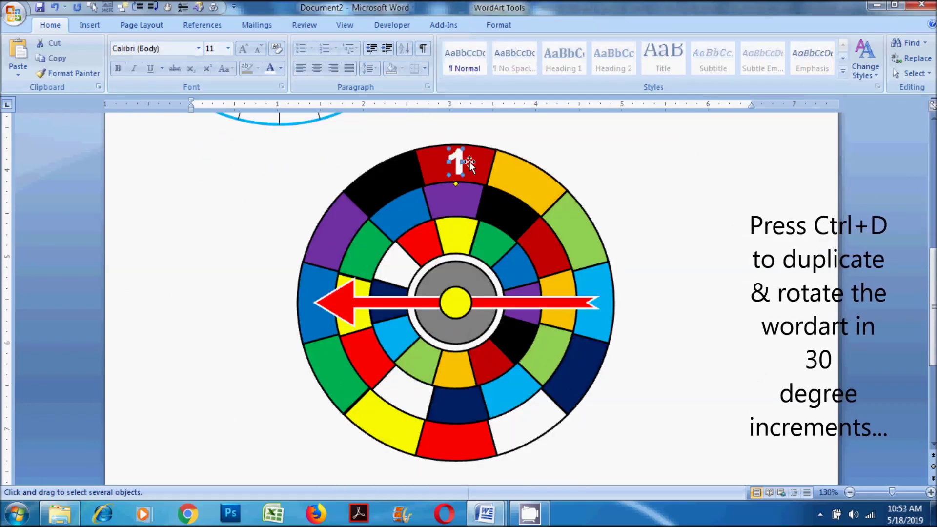
Step: Duplicate the 1 into the orange segment as a black 2, rotated 30°
key("ctrl+d")
left_click_drag(470, 174, 528, 185)
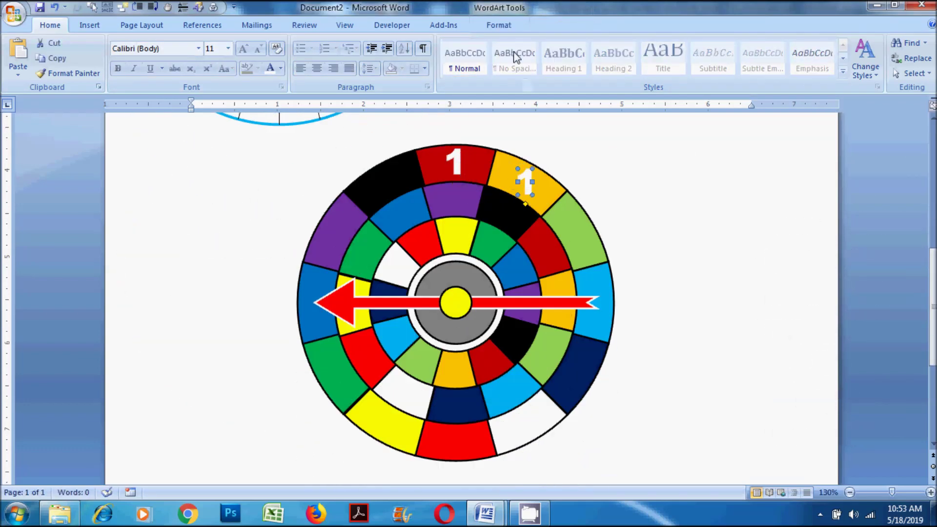
left_click(498, 25)
left_click(825, 73)
left_click(839, 157)
left_click(482, 42)
left_click(451, 78)
left_click(17, 58)
type("2")
left_click(649, 483)
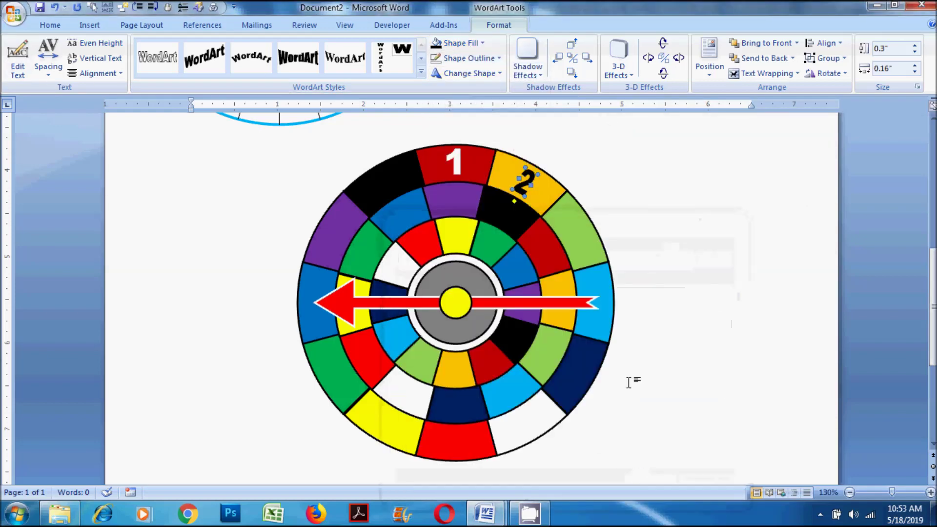
Step: Copy the 2 into the green segment, rotate it to 60° and change it to 3
left_click_drag(524, 185, 576, 231)
left_click(918, 87)
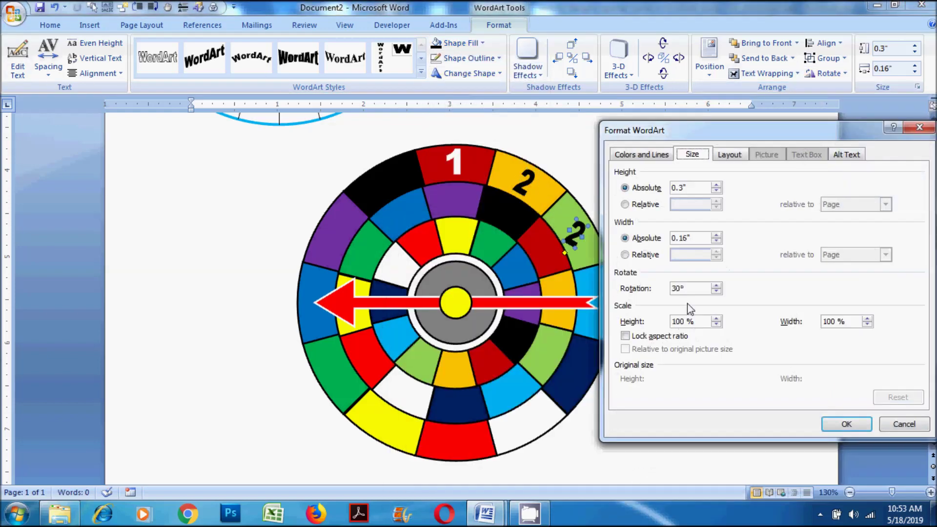
left_click(843, 422)
left_click(18, 59)
type("3")
key("Return")
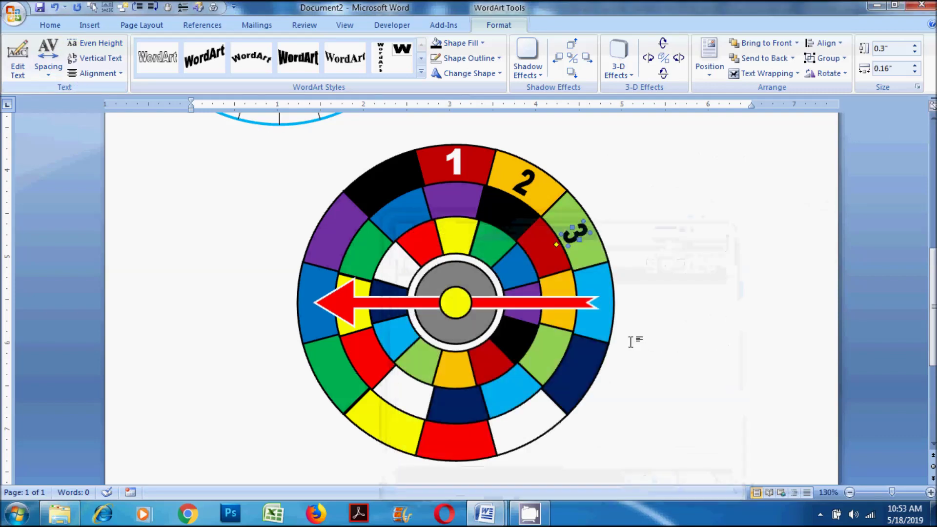
Step: Place another copy by the arrow tip, rotate it 90° and change it to 4
left_click_drag(602, 297, 602, 297)
left_click(828, 73)
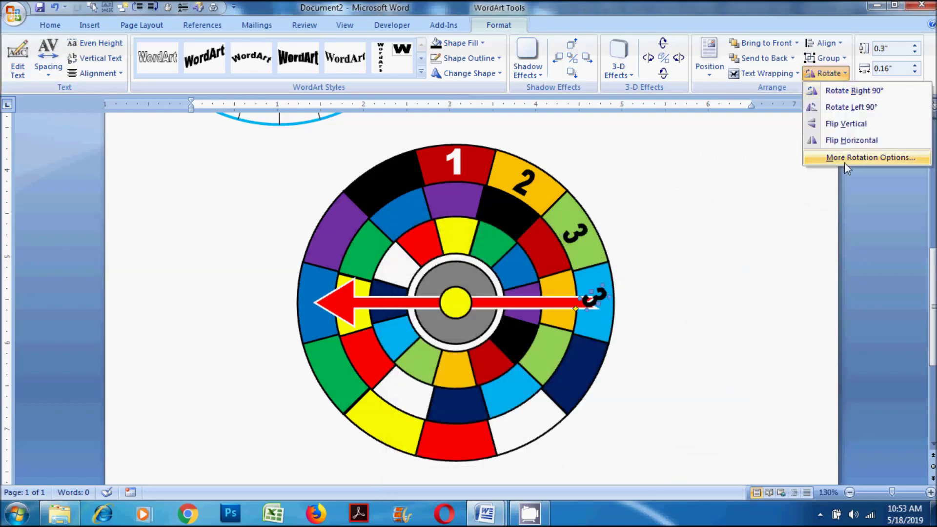
left_click(868, 157)
triple_click(649, 286)
type("90")
key("Return")
left_click(17, 51)
type("4")
key("Return")
Step: Send the 4 Behind Text and reselect it past the arrow and hub
left_click(796, 43)
left_click(794, 60)
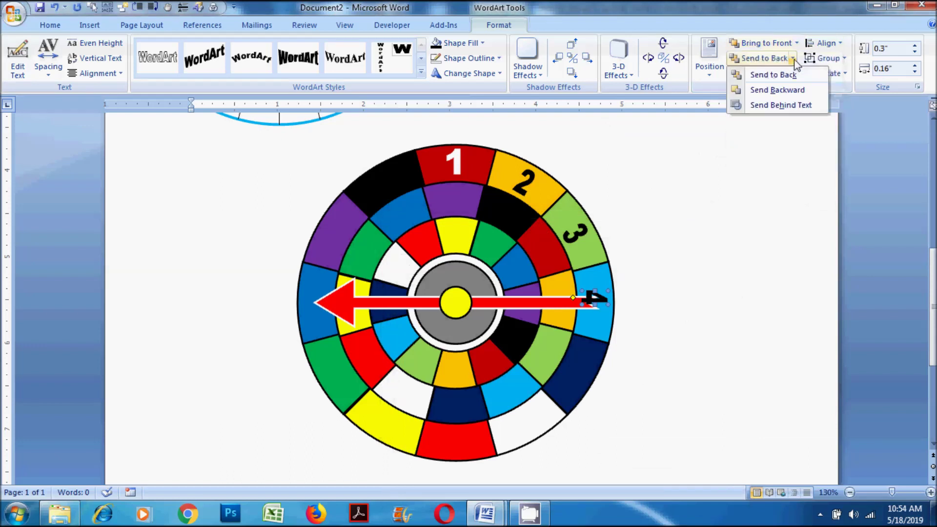
left_click(794, 59)
left_click(783, 106)
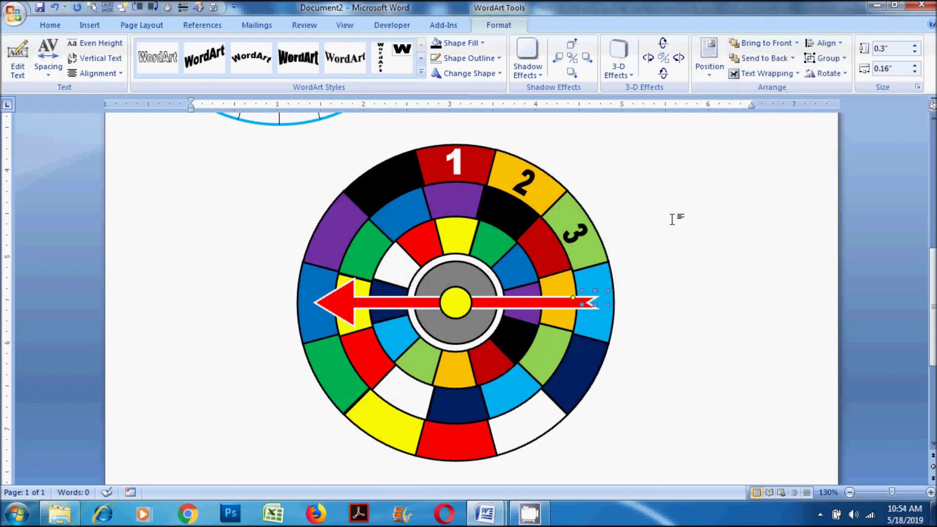
left_click(546, 300)
left_click(498, 25)
left_click(747, 43)
key("Tab")
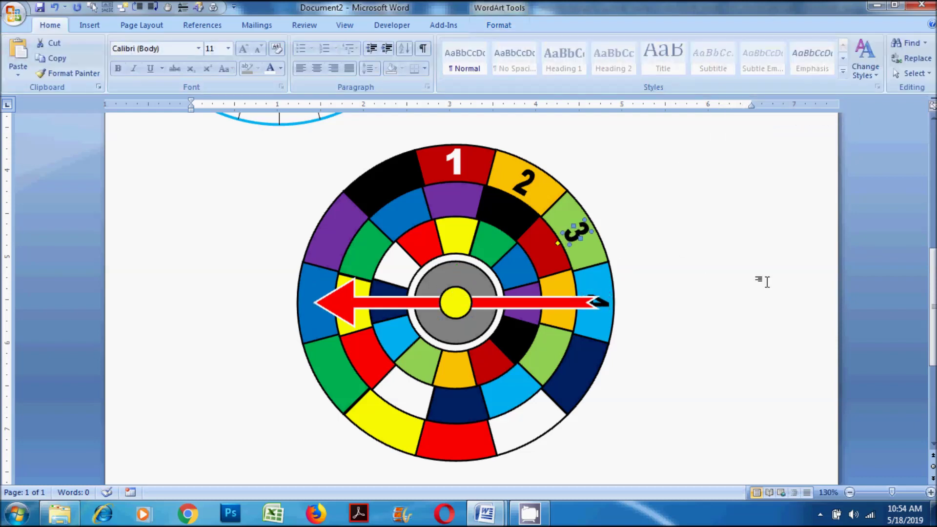
Step: Move the number into the navy outer segment, make it white, rotate it and change it to 5
left_click(749, 268)
left_click_drag(605, 312, 585, 381)
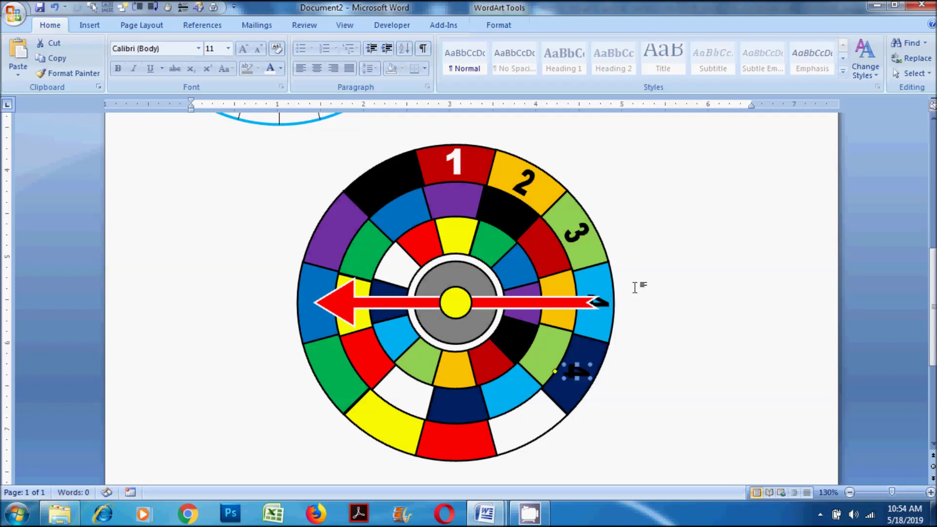
left_click(499, 24)
left_click(458, 43)
left_click(442, 70)
left_click(843, 73)
left_click(839, 163)
left_click(836, 421)
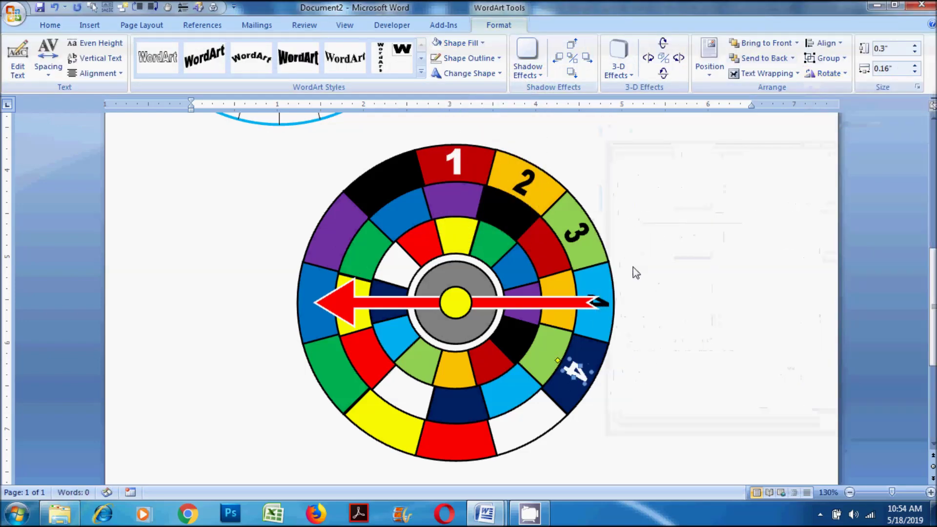
left_click(17, 59)
type("5")
left_click(650, 484)
Step: Make a black copy in the white segment, rotated 150°, reading 6
left_click(679, 320)
left_click(584, 373)
left_click(499, 25)
left_click(457, 42)
left_click(452, 70)
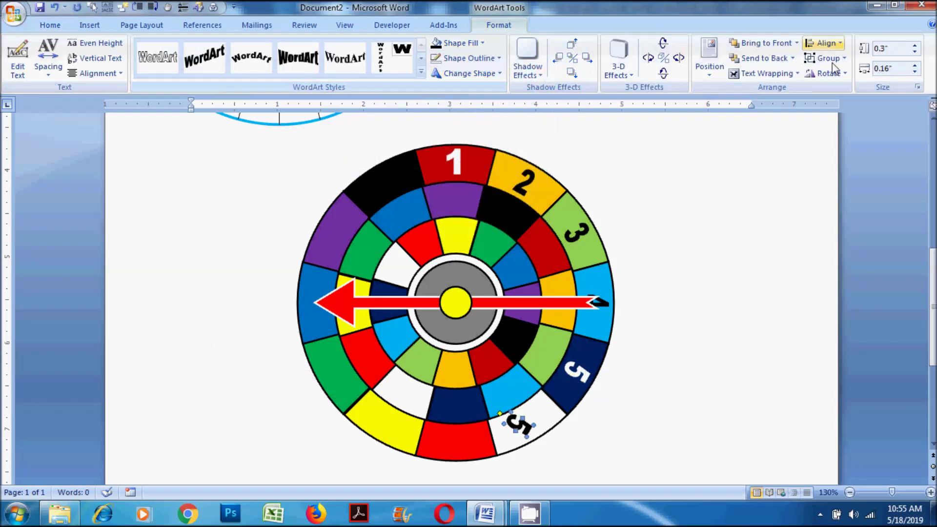
left_click(842, 74)
left_click(839, 163)
type("150")
key("Return")
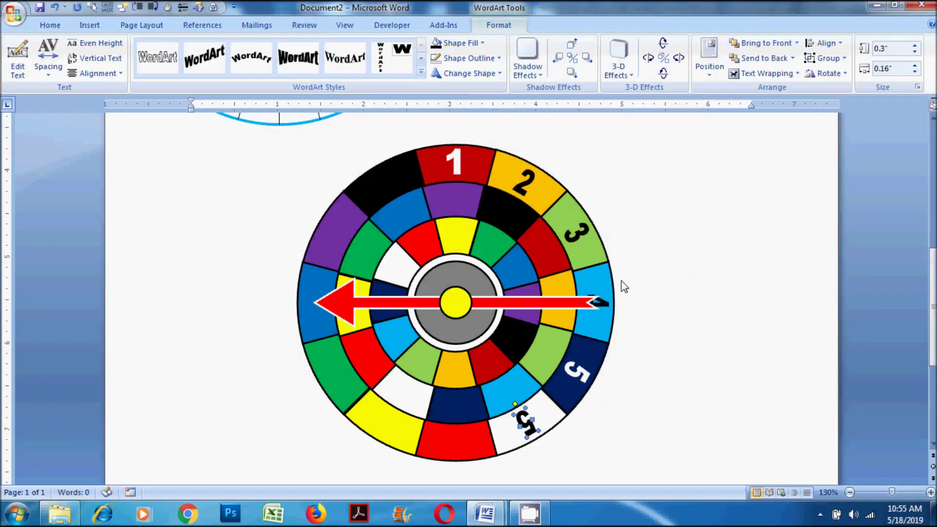
left_click(17, 58)
type("6")
left_click(650, 483)
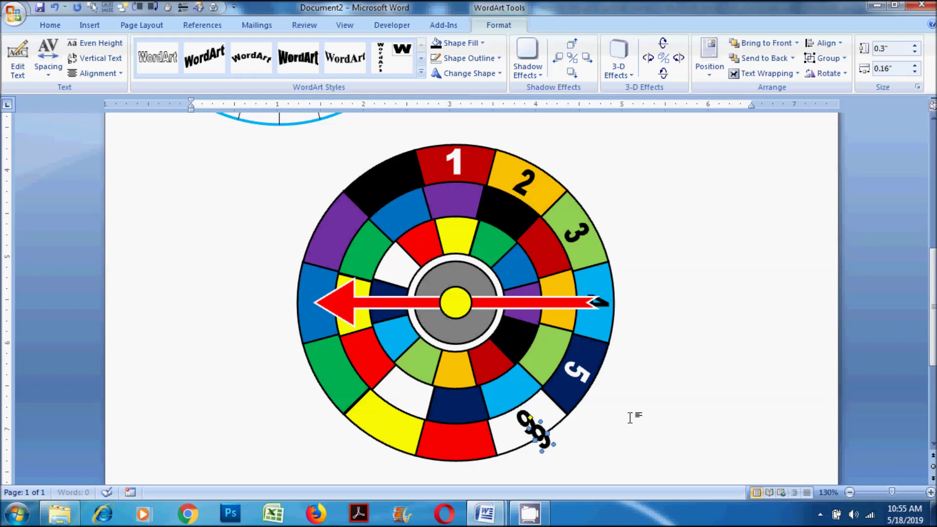
Step: Rotate the next copy to 180° and change its text to 7 for the red segment
left_click(829, 73)
left_click(839, 155)
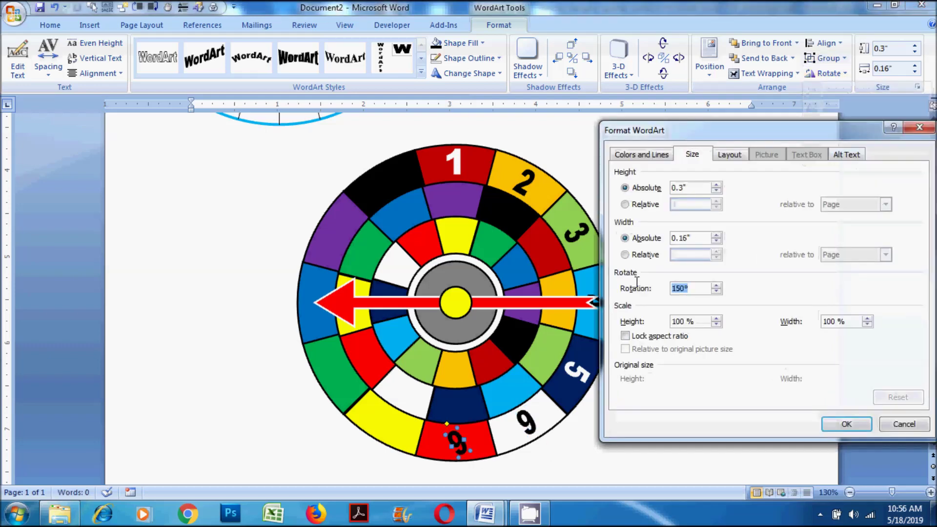
type("180")
key("Return")
left_click(17, 61)
type("7")
key("Return")
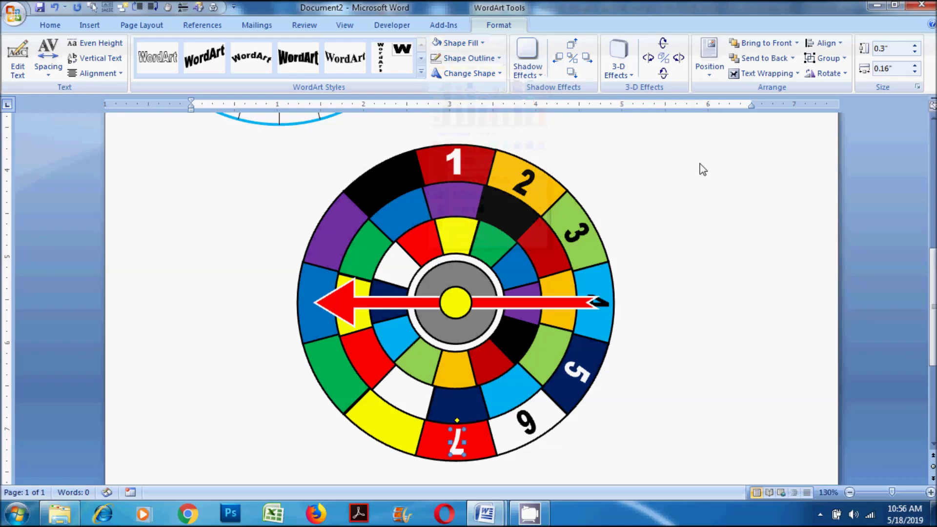
Step: Place a copy of the 7 in the yellow segment, rotate it 35°, and start editing its text
left_click_drag(463, 456, 390, 423)
left_click(459, 43)
left_click(827, 73)
left_click(873, 158)
type("35")
key("Return")
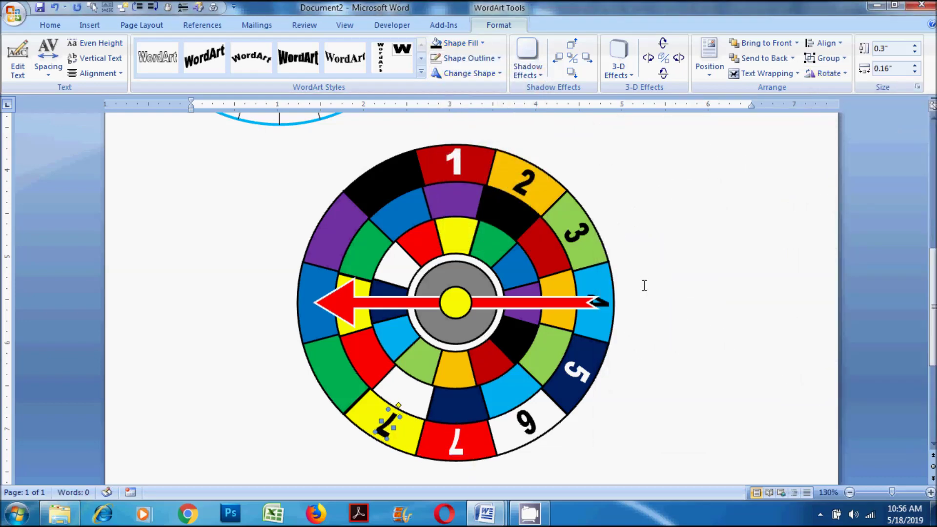
left_click(18, 59)
Step: Confirm the 8, then copy it into the green segment as a 9 rotated 340°
type("8")
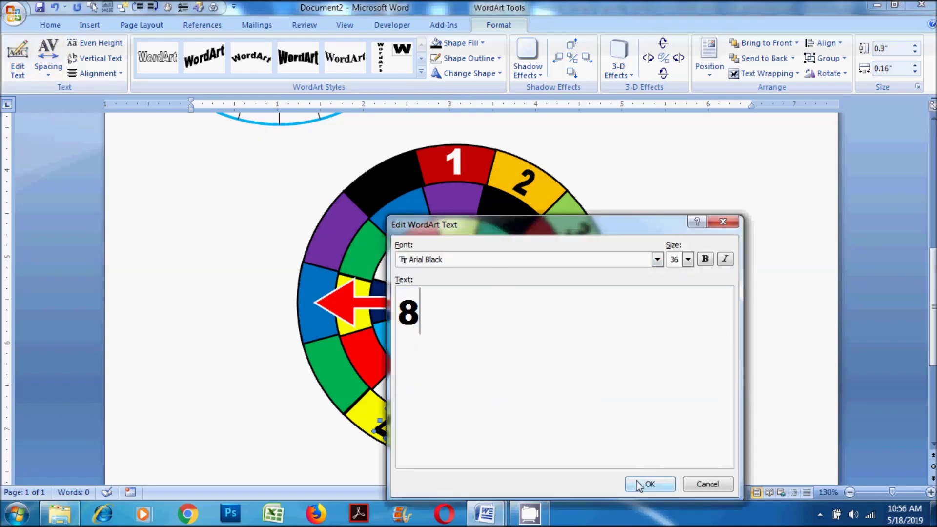
left_click(649, 484)
left_click_drag(398, 432, 337, 374)
left_click(827, 73)
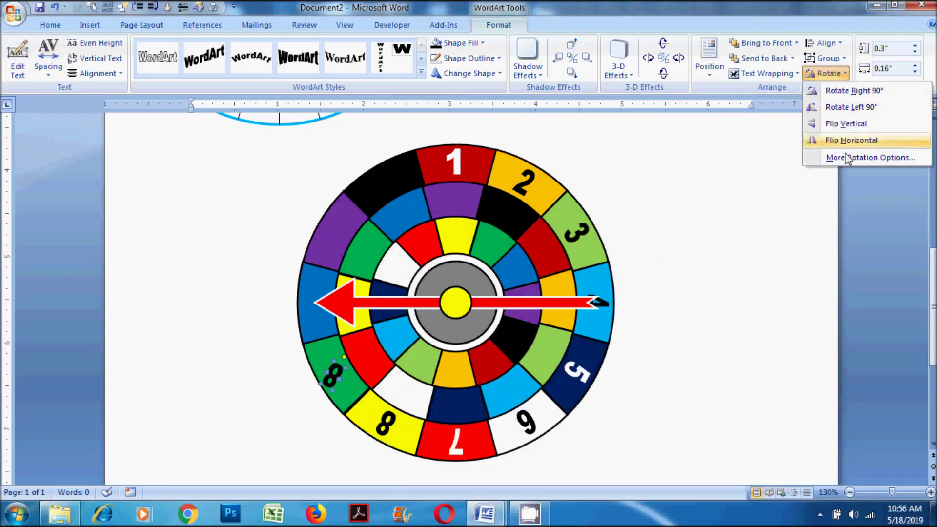
left_click(847, 157)
type("340")
key("Return")
left_click(18, 59)
type("9")
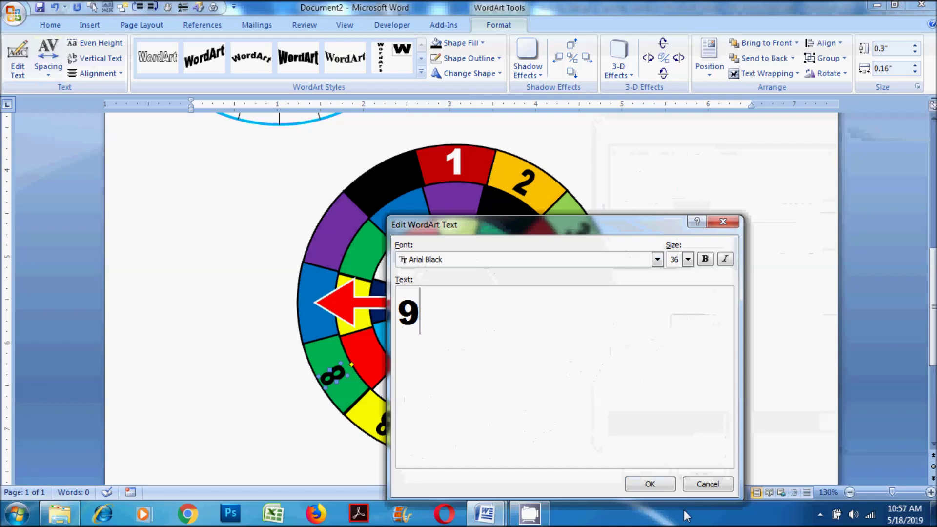
key("Return")
Step: Add a 10 rotated 270° in the blue segment and widen it to fill
key("ctrl+v")
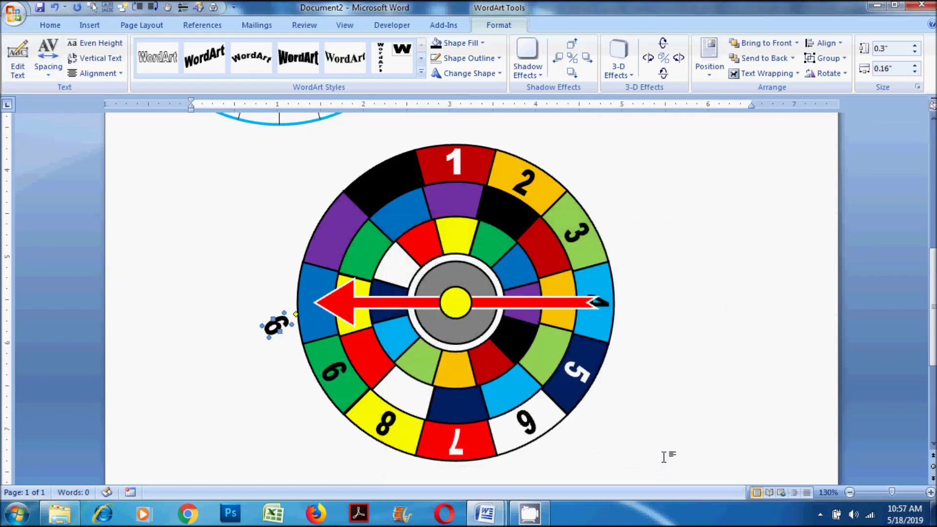
left_click(827, 74)
left_click(846, 157)
double_click(684, 288)
type("270")
key("Return")
key("Right")
key("Right")
key("Right")
key("Up")
key("Up")
key("Up")
key("Up")
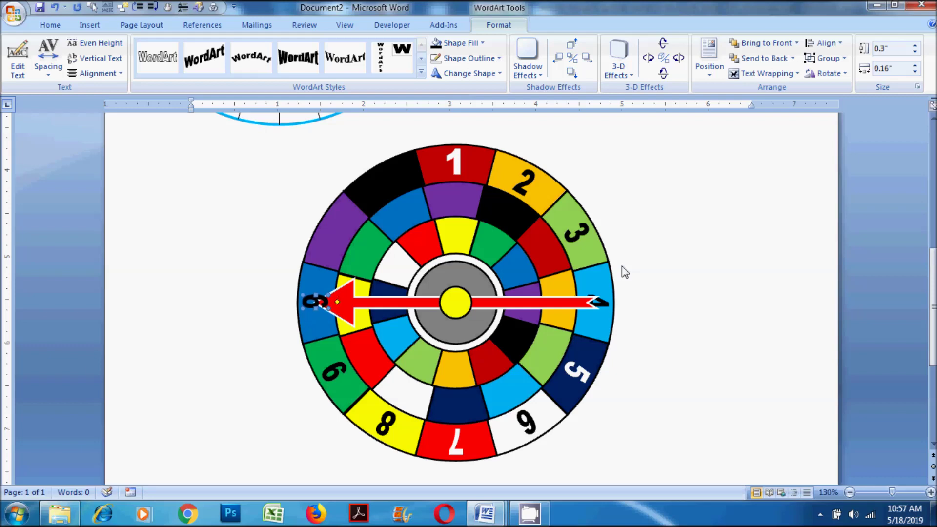
left_click(17, 58)
type("10")
left_click(650, 483)
left_click_drag(316, 293, 322, 315)
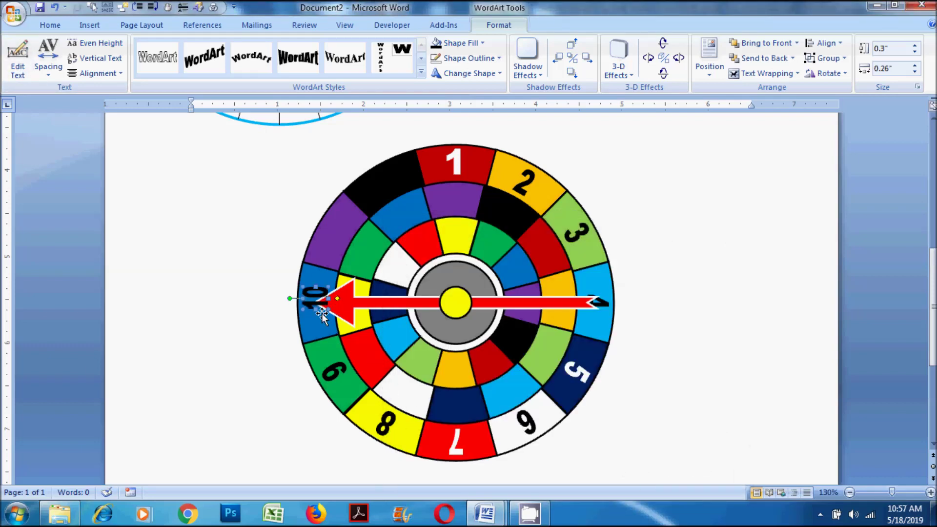
left_click(499, 354)
Step: Fill the 10 with white and copy it
left_click(536, 304)
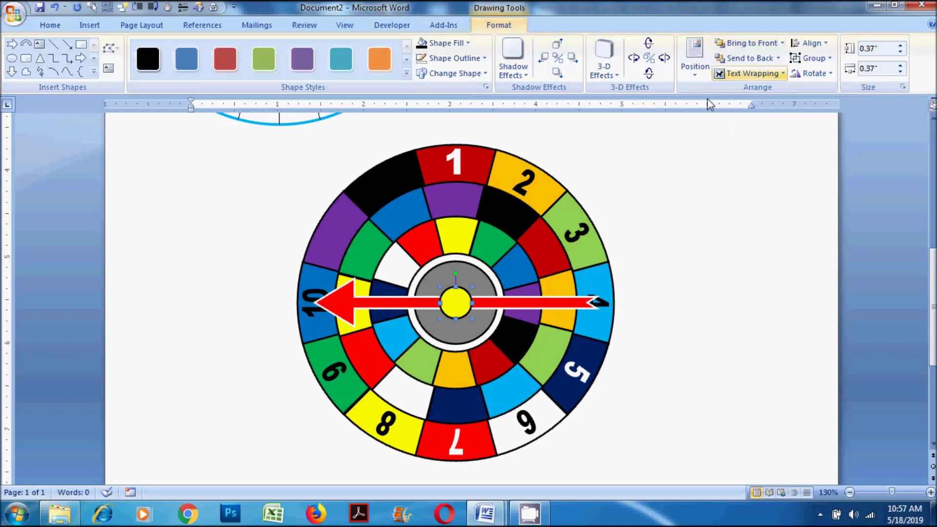
left_click(318, 292)
left_click(497, 28)
left_click(459, 43)
left_click(436, 73)
key("ctrl+c")
Step: Paste a white copy rotated 300° and change its text to 11
key("ctrl+v")
left_click(828, 73)
left_click(864, 155)
double_click(683, 289)
type("300")
key("Return")
left_click(14, 67)
type("11")
key("Return")
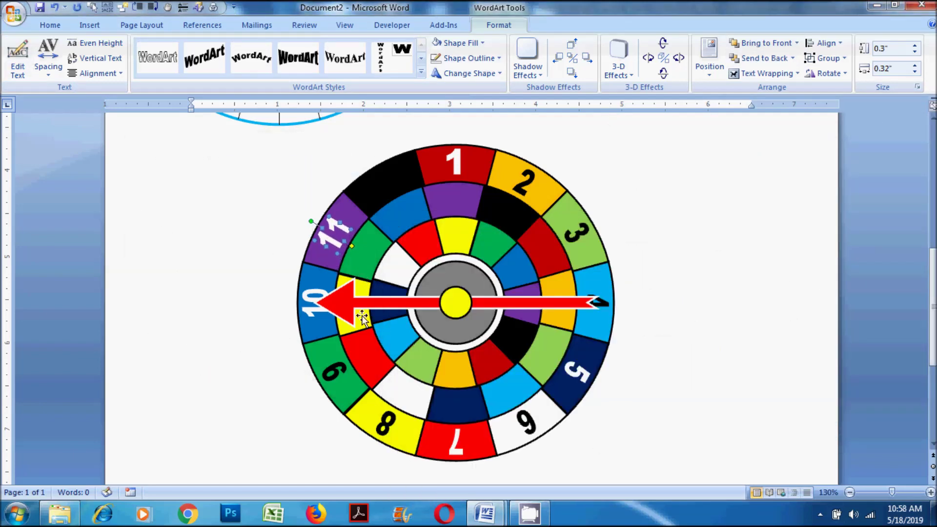
Step: Place a white 12 rotated 330° in the black segment beside the 1
left_click(361, 179)
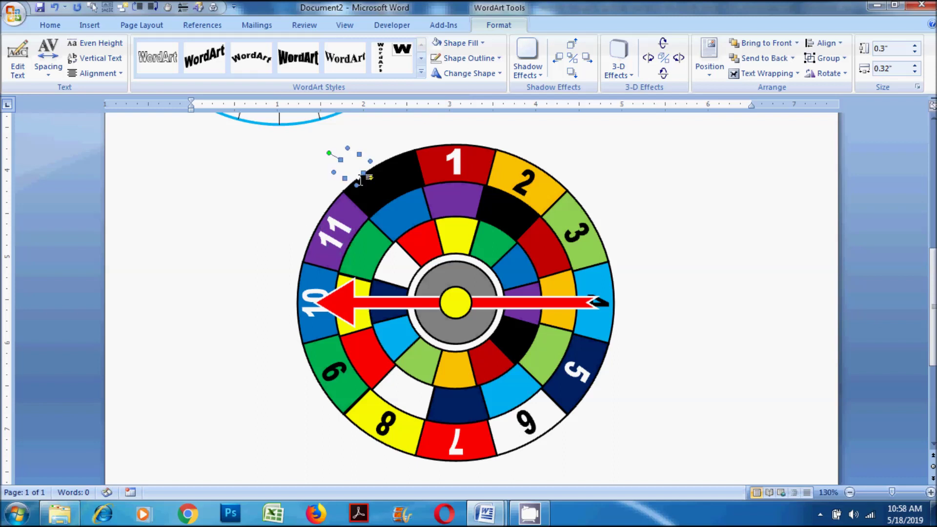
left_click_drag(388, 192, 388, 192)
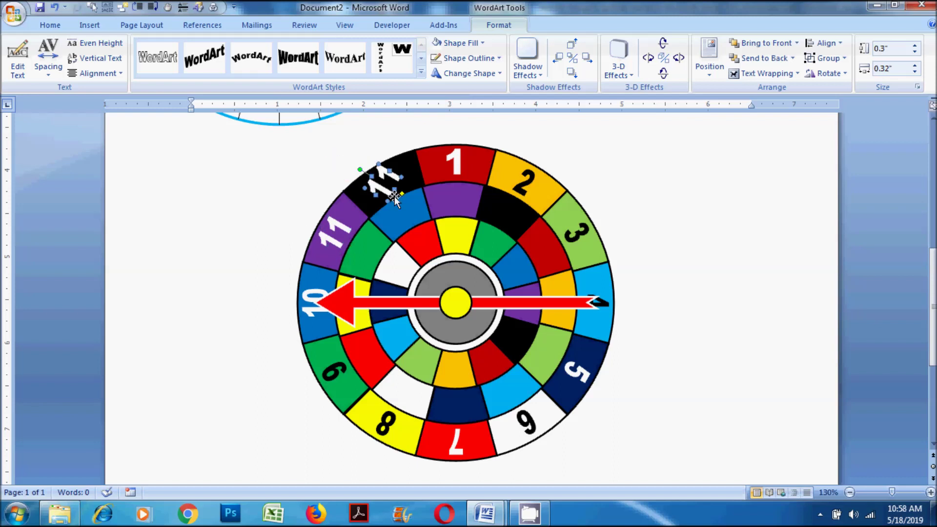
left_click(828, 73)
left_click(859, 158)
left_click_drag(692, 290, 628, 279)
type("30")
key("Return")
left_click(18, 59)
key("BackSpace")
type("2")
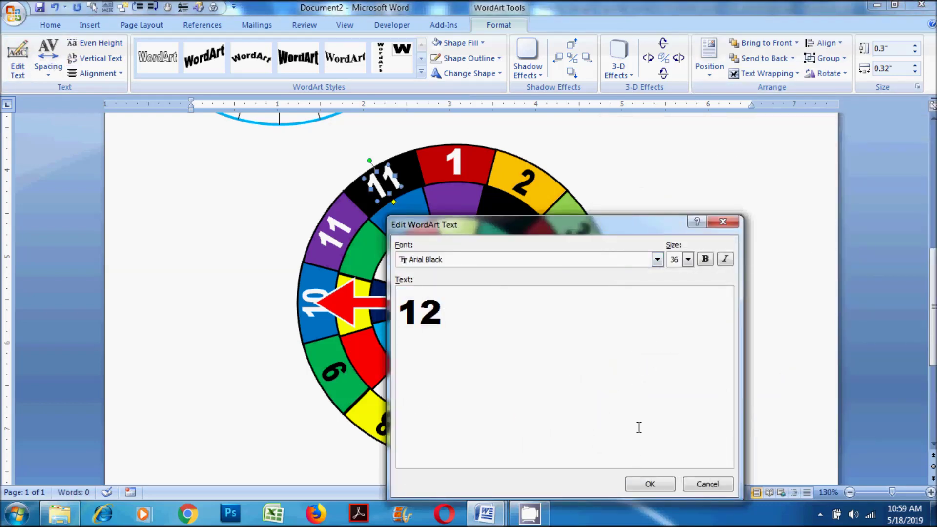
left_click(644, 484)
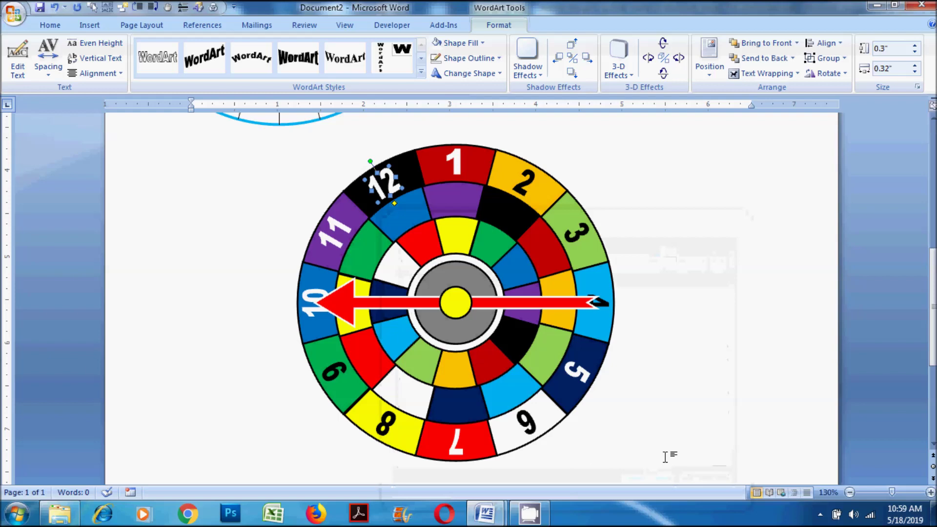
left_click(665, 456)
scroll(710, 347, "up", 8)
Step: Select the outer numbers together with the 12 and cut them off the wheel
scroll(703, 342, "down", 8)
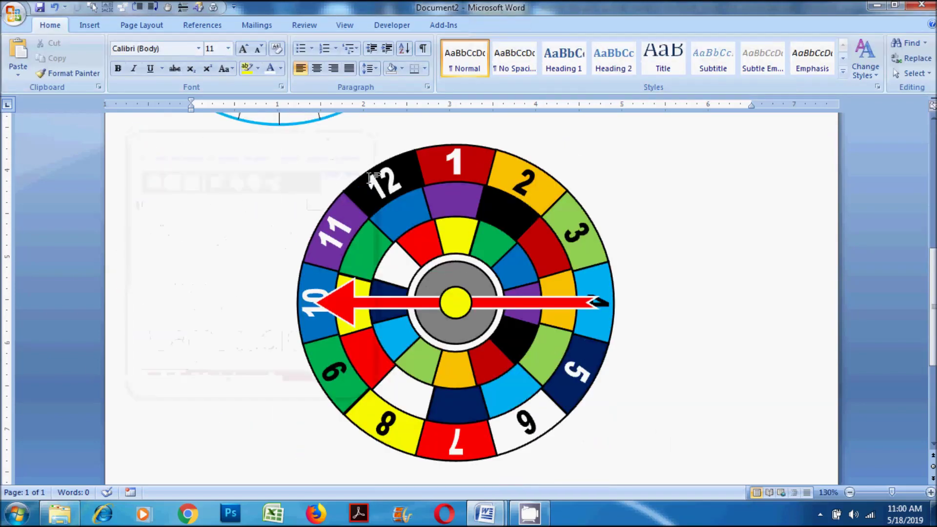
left_click(393, 177)
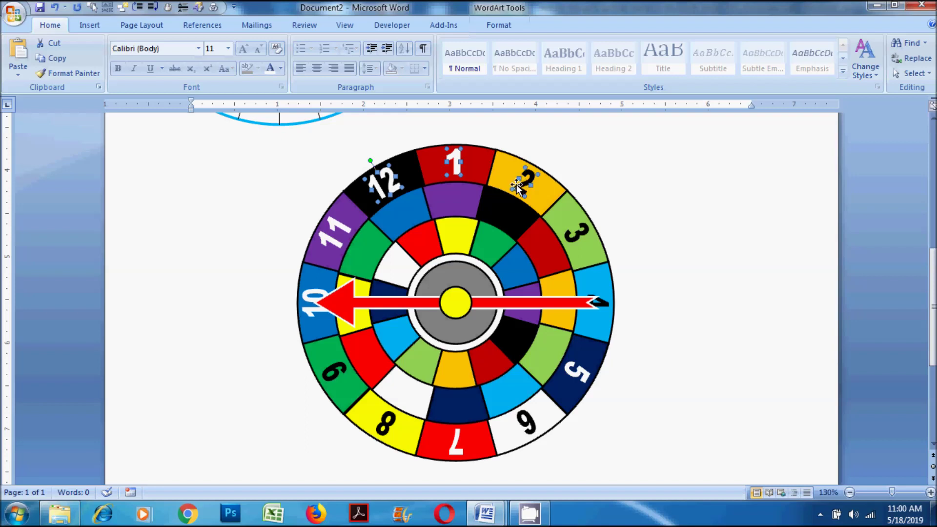
left_click(578, 235, "shift")
left_click(597, 304, "shift")
left_click(584, 374, "shift")
left_click(455, 442, "shift")
left_click(386, 422, "shift")
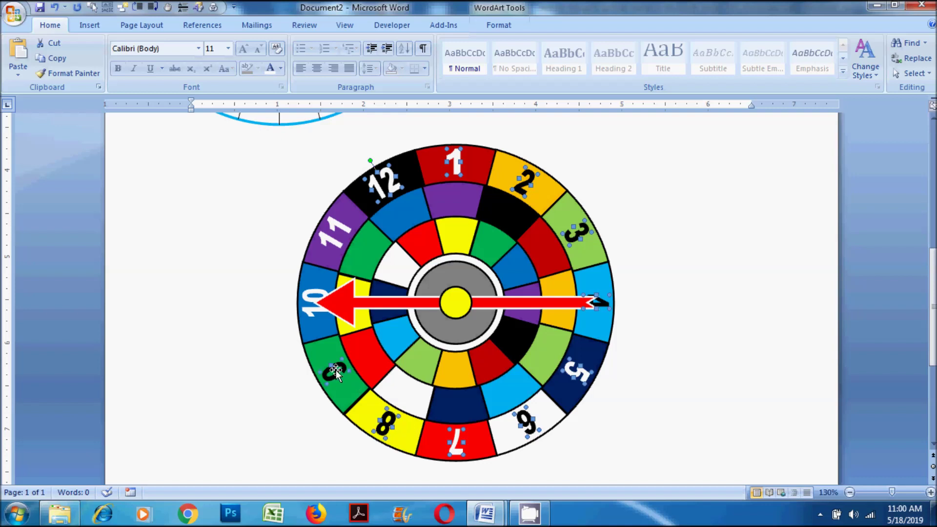
left_click(315, 310, "shift")
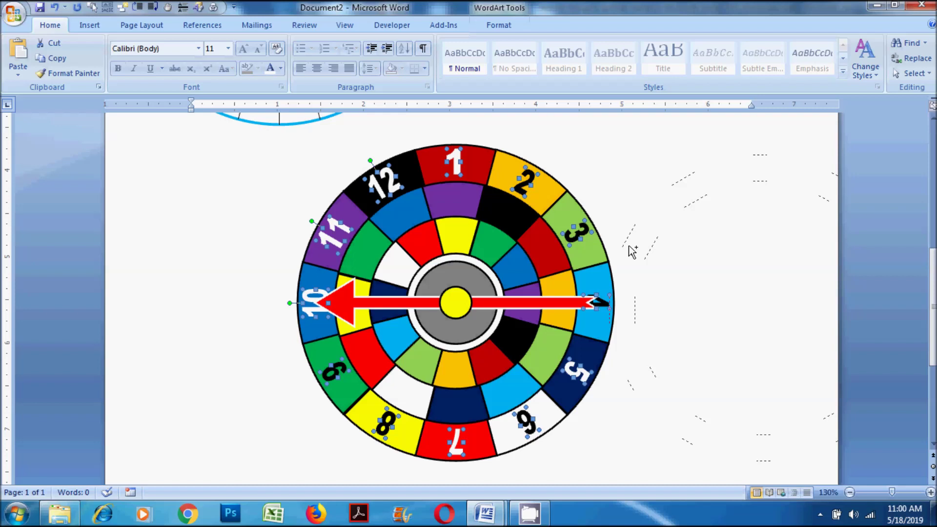
key("Delete")
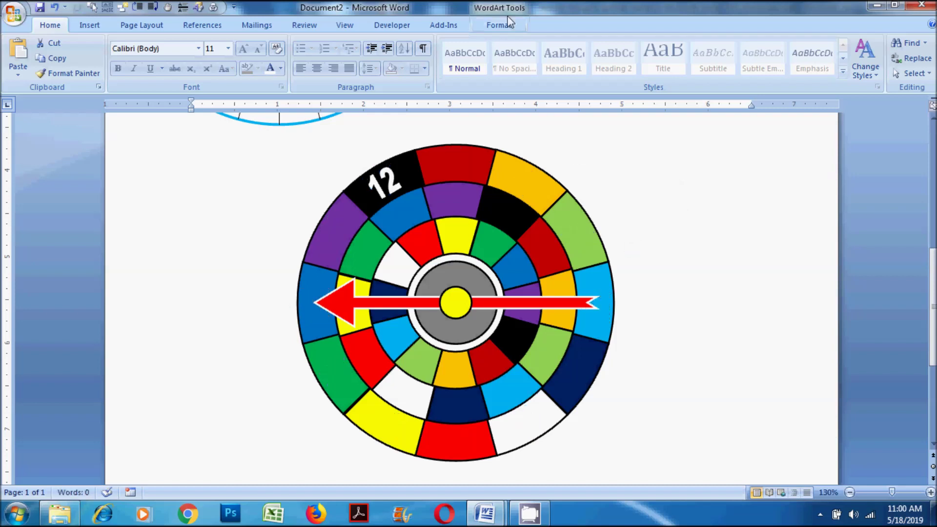
left_click(509, 24)
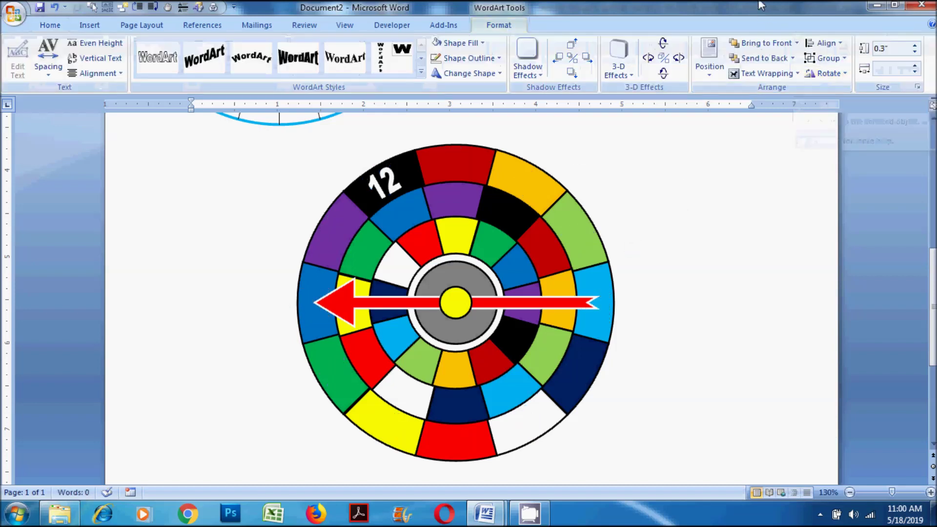
Step: Group the pasted 1–12 numbers, shrink the group, and drag it onto the middle ring
left_click(835, 57)
left_click(835, 80)
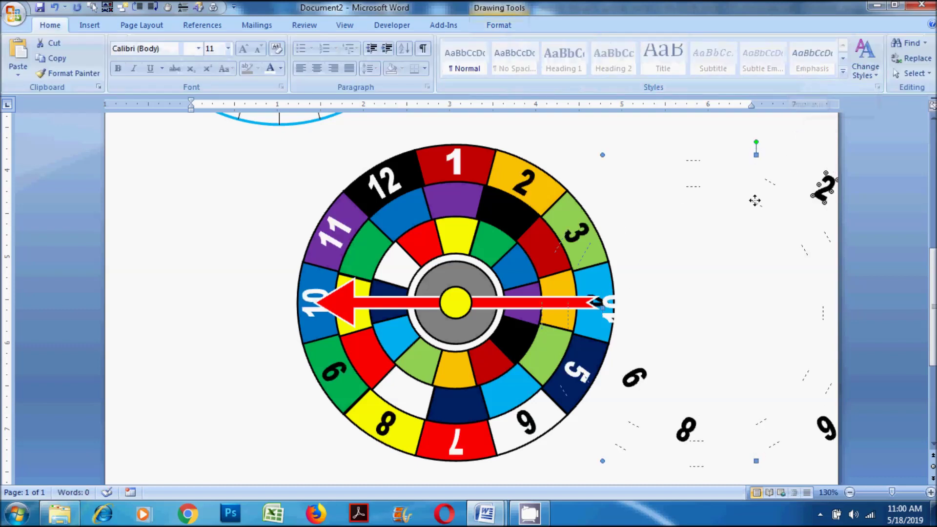
left_click(656, 173)
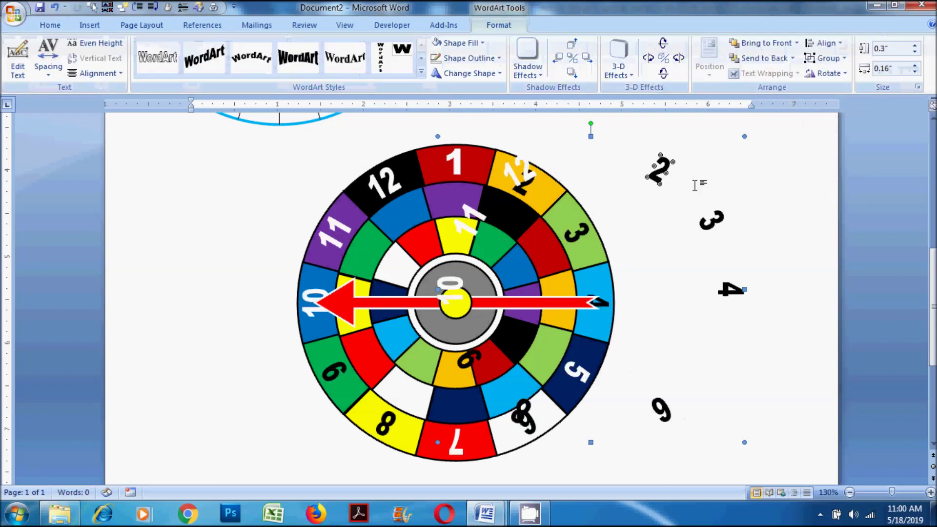
left_click(744, 137)
scroll(673, 196, "down", 4)
scroll(674, 297, "down", 2)
left_click(682, 280)
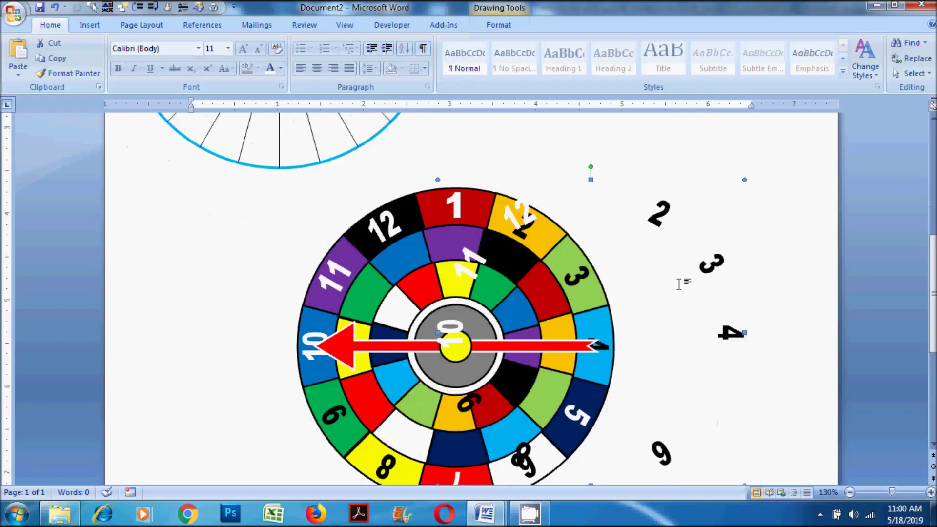
scroll(708, 219, "down", 1)
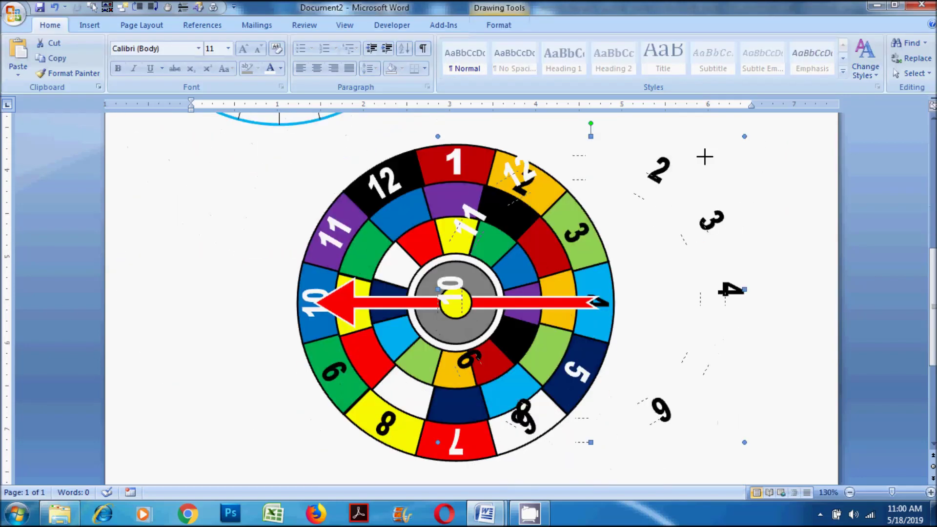
left_click_drag(731, 142, 670, 201)
left_click(617, 222)
left_click_drag(516, 212, 528, 213)
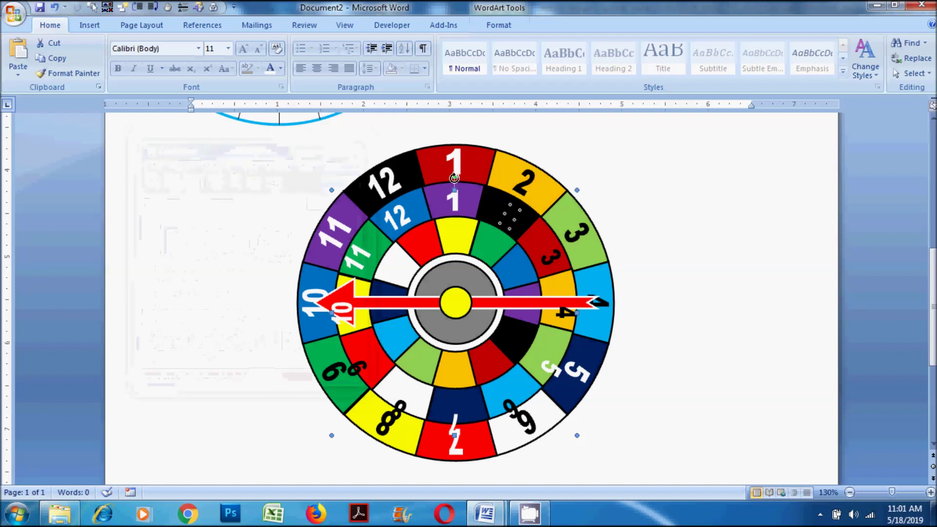
Step: Rotate the middle-ring numbers until 11 is in purple, 12 in black, 1 in red
left_click_drag(504, 193, 571, 239)
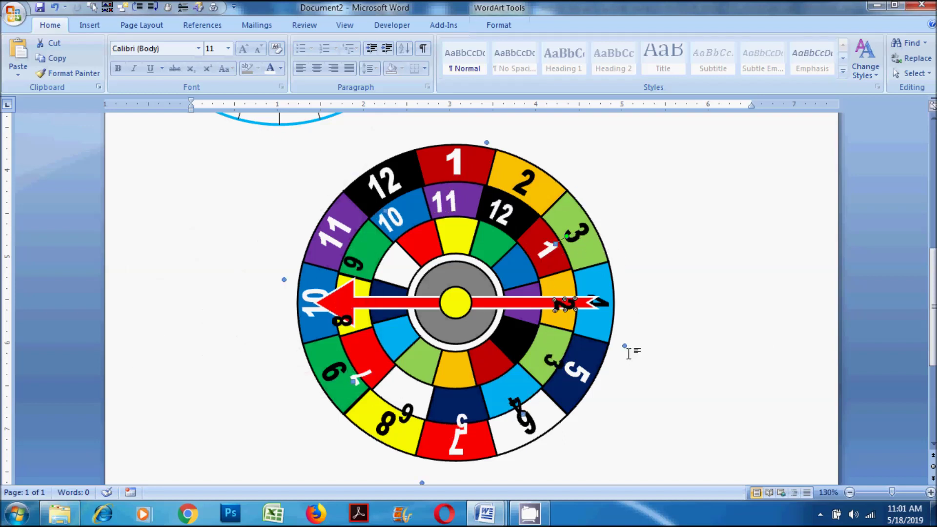
key("ctrl+z")
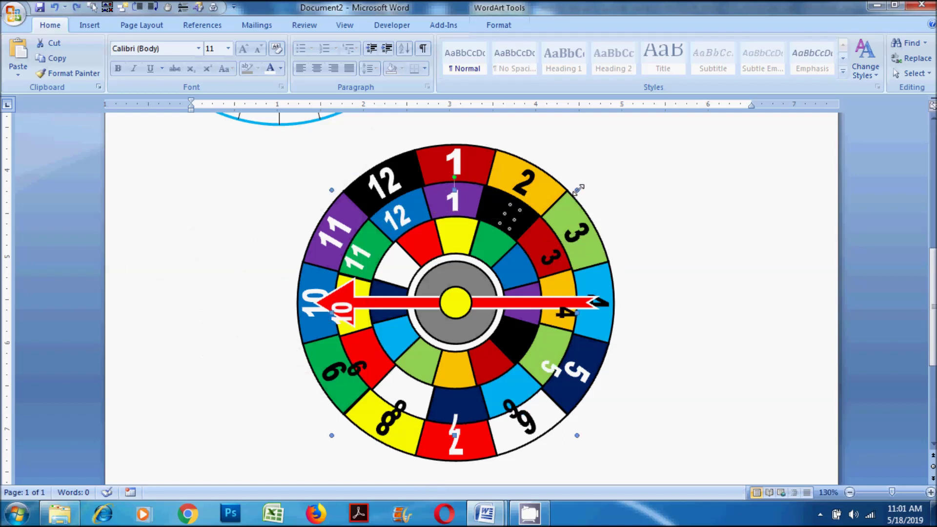
left_click_drag(535, 210, 543, 208)
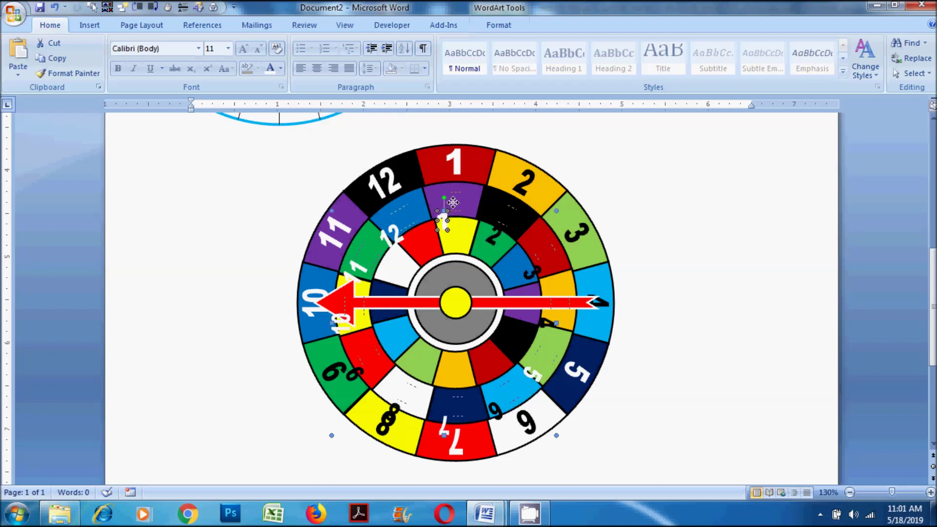
key("ctrl+z")
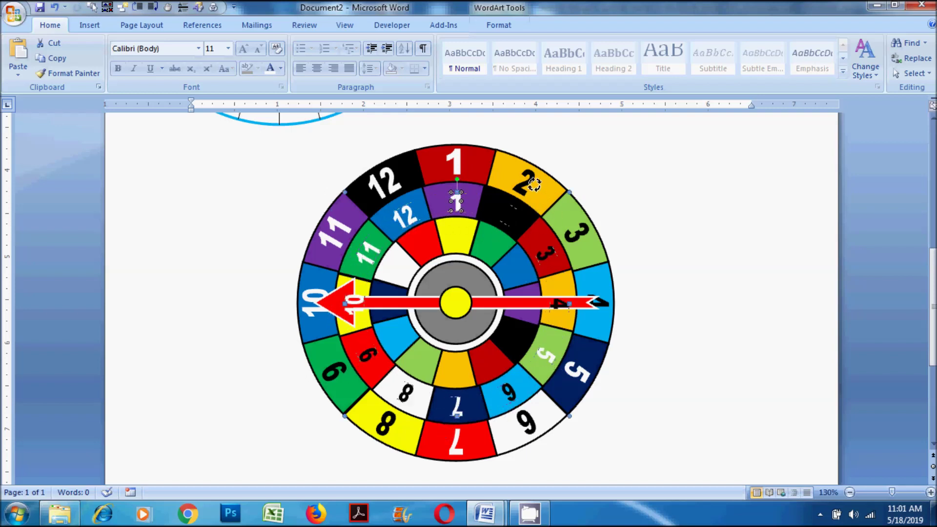
left_click_drag(534, 184, 537, 187)
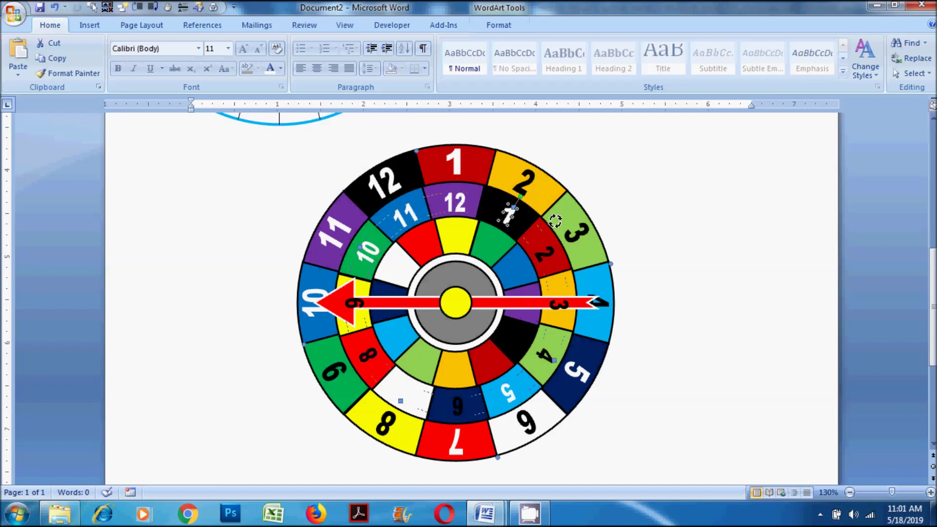
left_click_drag(556, 221, 564, 237)
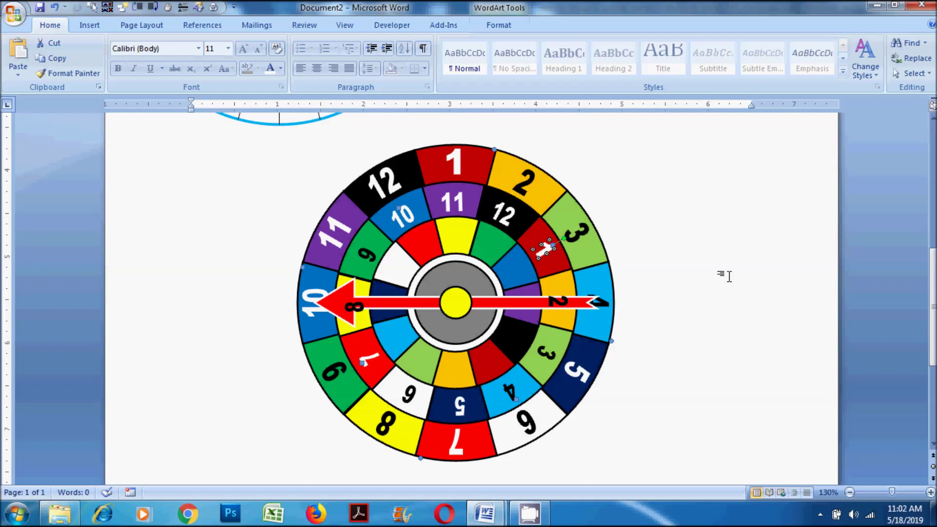
key("ctrl+z")
key("ctrl+z")
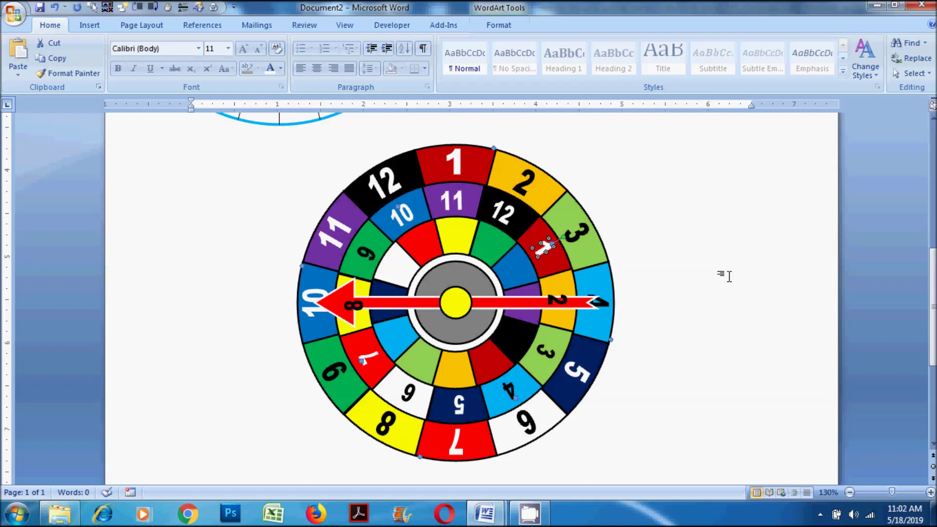
Step: Select the middle-ring 11 and the wheel group, then pick the spare number ring
scroll(712, 236, "up", 5)
scroll(712, 234, "down", 5)
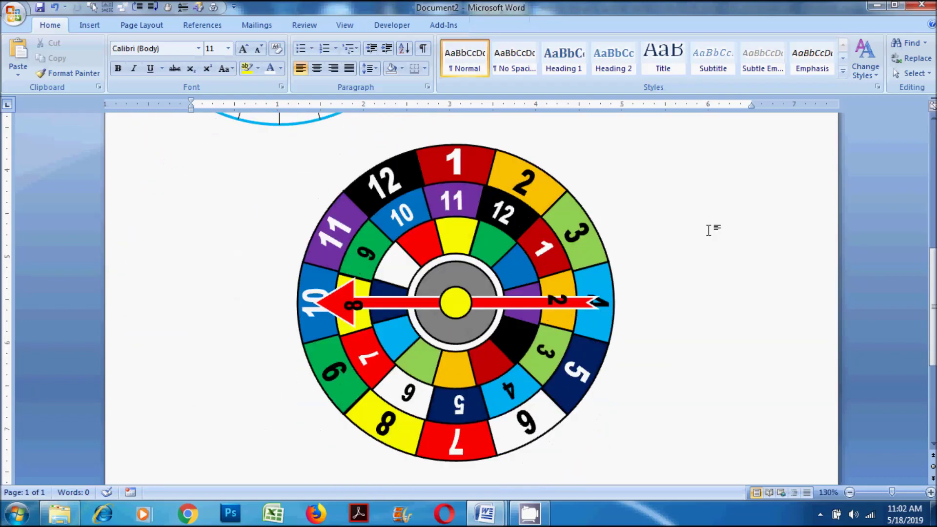
left_click(461, 202)
left_click_drag(500, 216, 783, 210)
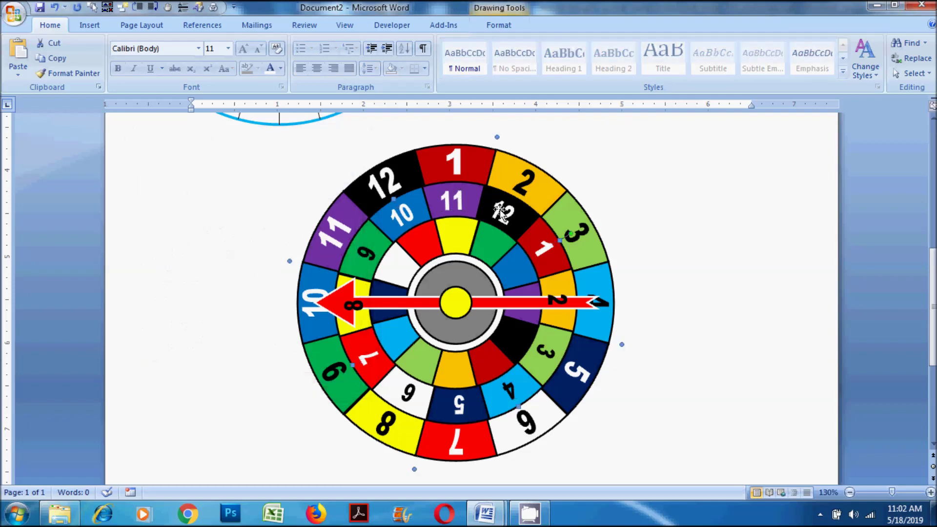
key("Escape")
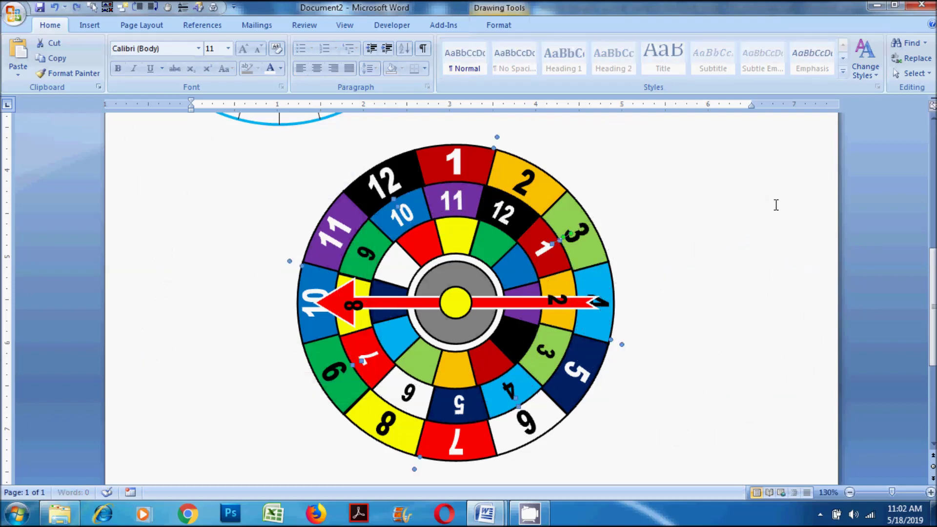
left_click(626, 322)
scroll(626, 321, "down", 5)
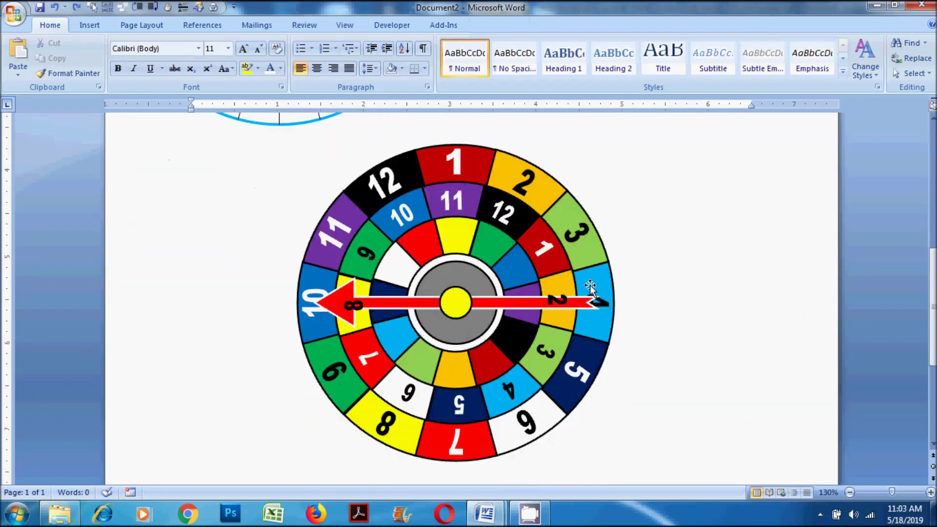
left_click(550, 247)
Step: Move the spare number ring beside the wheel and set its angle in More Rotation Options
left_click_drag(550, 247, 649, 274)
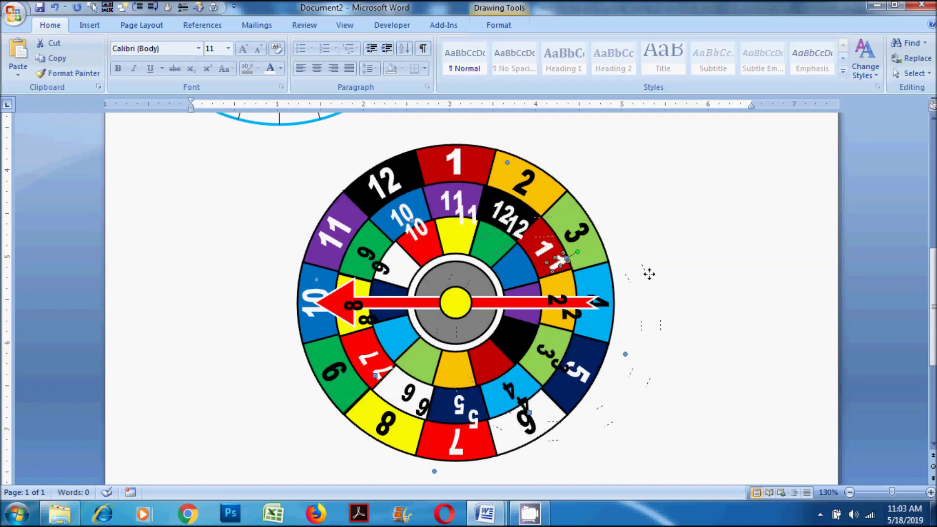
left_click_drag(716, 266, 737, 258)
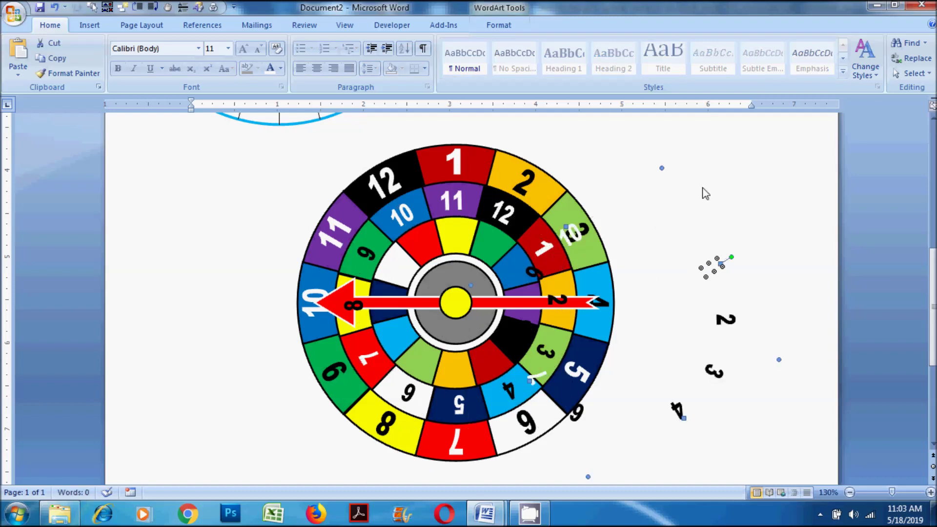
left_click(499, 25)
left_click(829, 73)
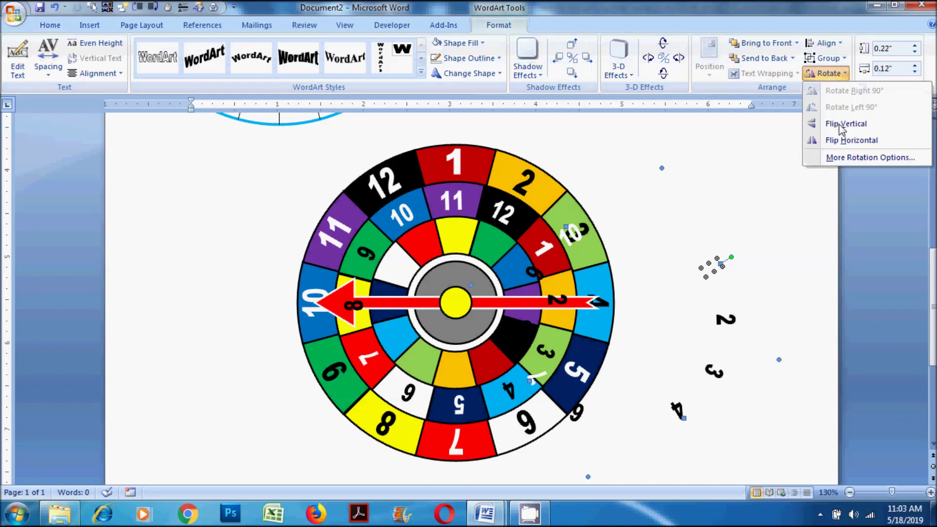
left_click(849, 158)
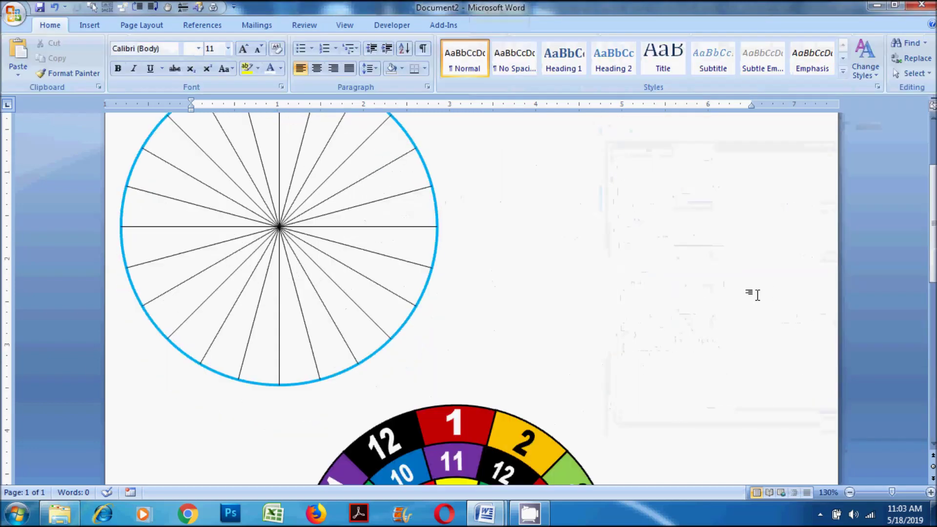
left_click(735, 407)
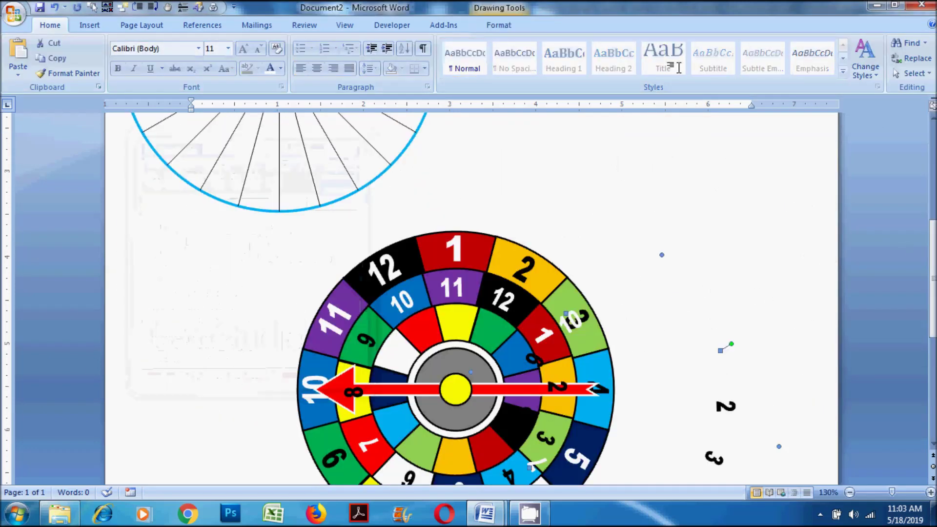
left_click(499, 24)
left_click(829, 73)
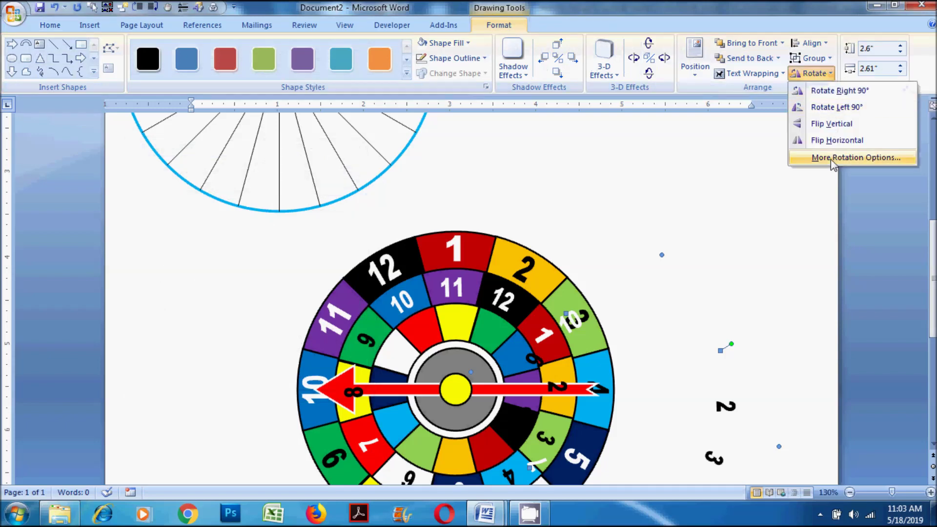
left_click(855, 157)
key("Return")
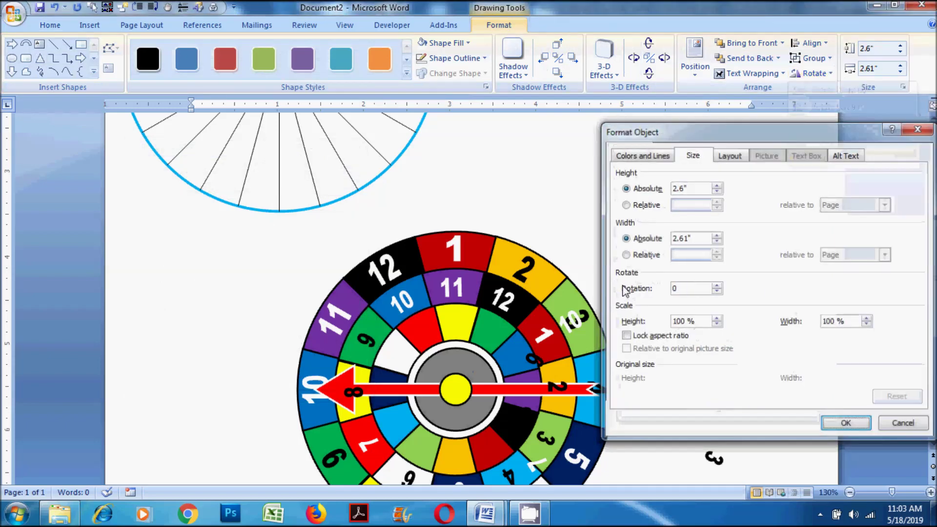
Step: Shrink the number ring to about two-thirds size and drop it into the innermost ring
scroll(706, 234, "down", 3)
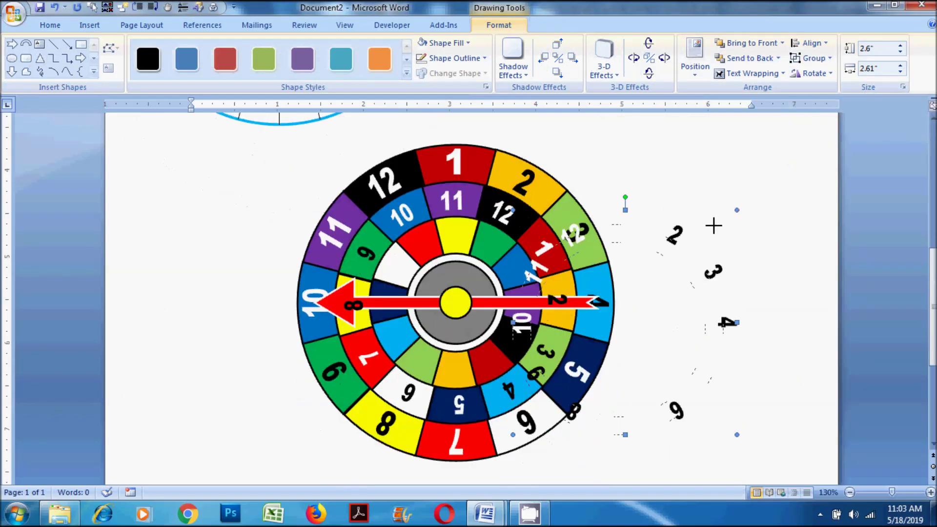
left_click_drag(653, 283, 661, 285)
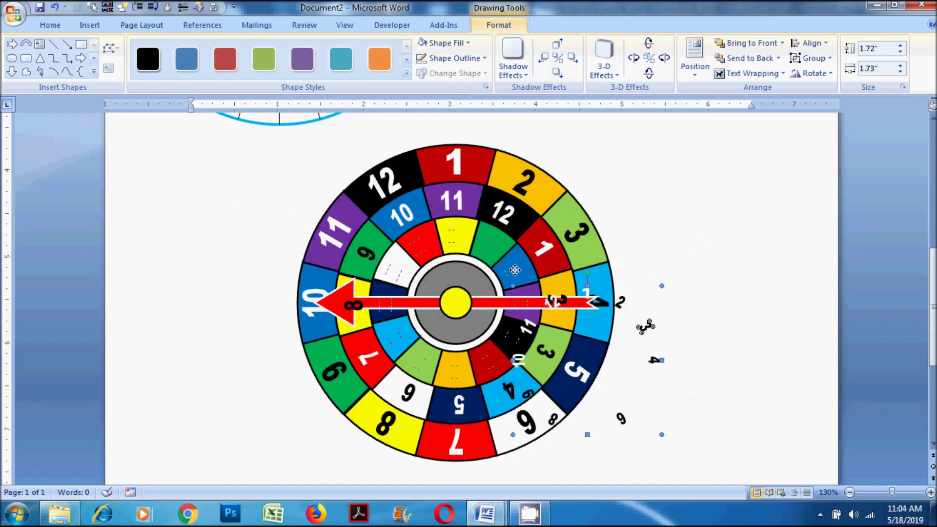
left_click_drag(517, 268, 518, 268)
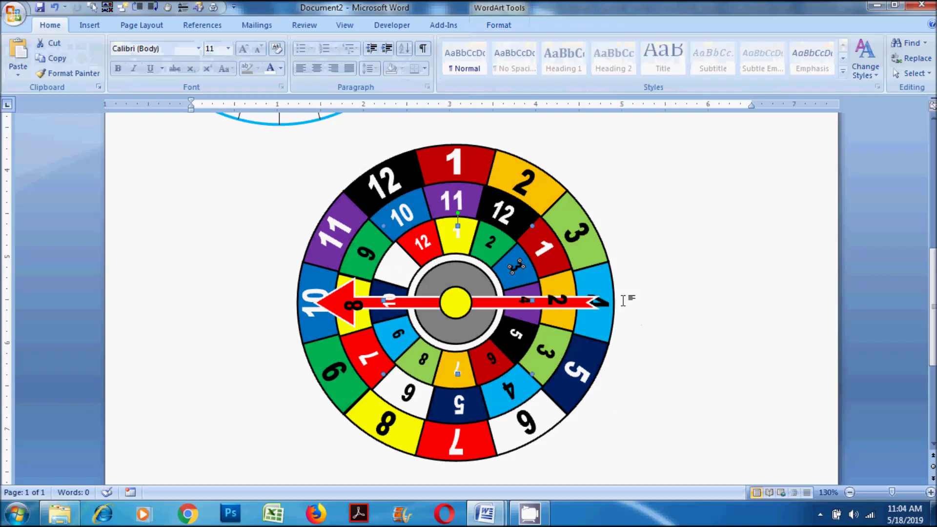
Step: Rotate the innermost numbers two segments so each is centred in its segment
key("ctrl+z")
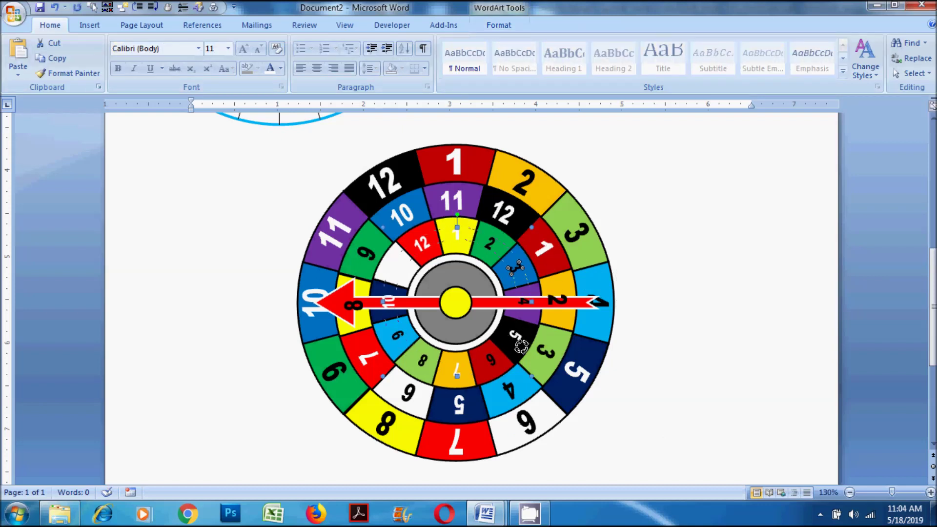
left_click_drag(518, 349, 524, 363)
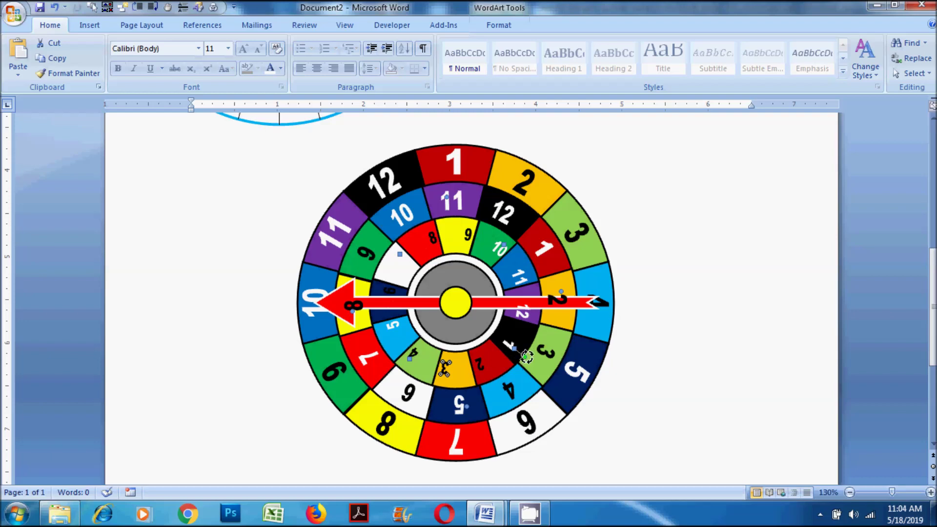
left_click_drag(526, 356, 496, 379)
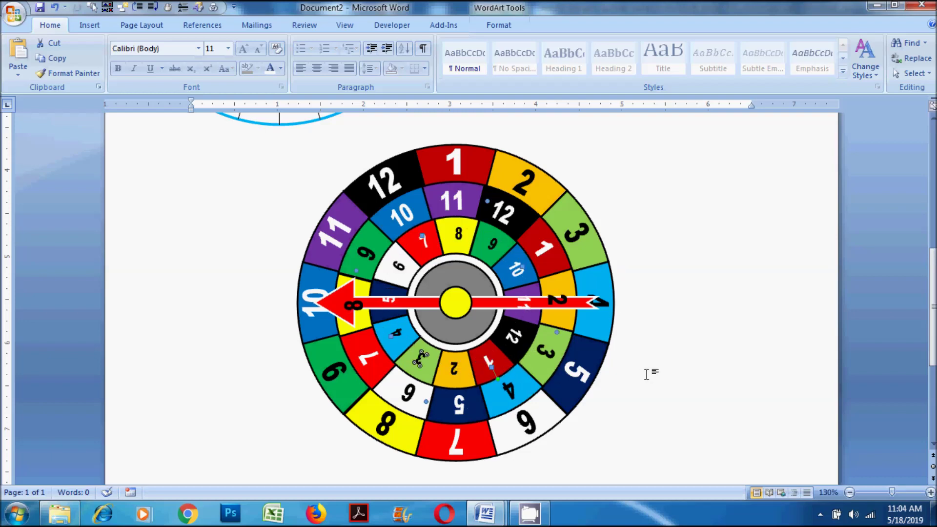
left_click(722, 293)
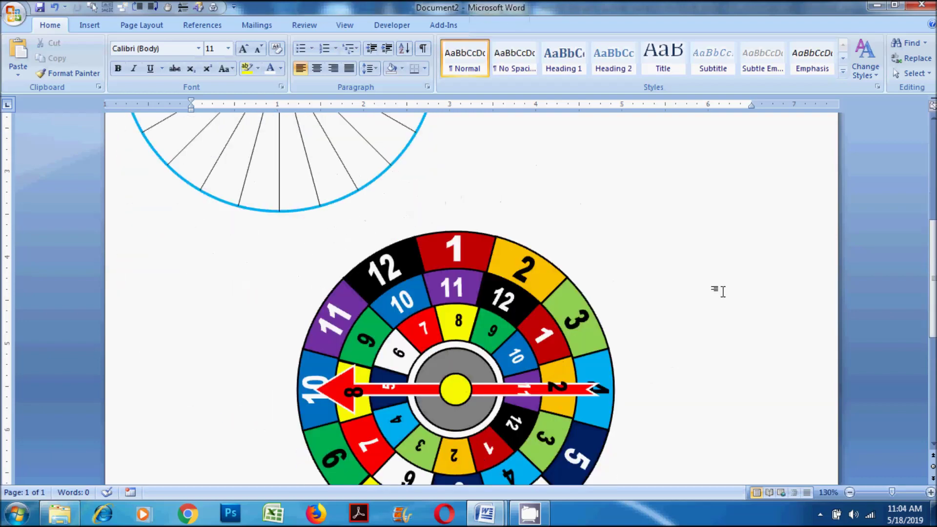
Step: Use Bring to Front on the red arrow, then on the yellow hub
left_click(494, 302)
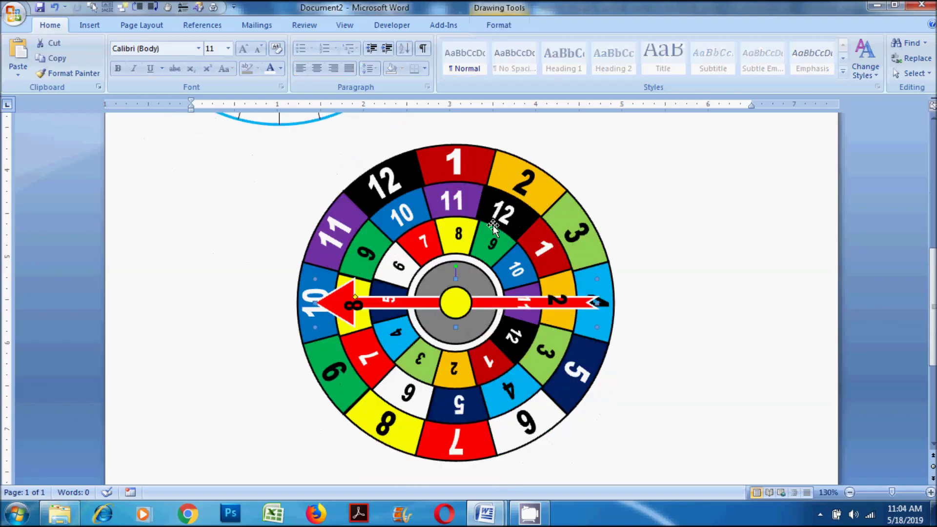
left_click(510, 26)
left_click(749, 43)
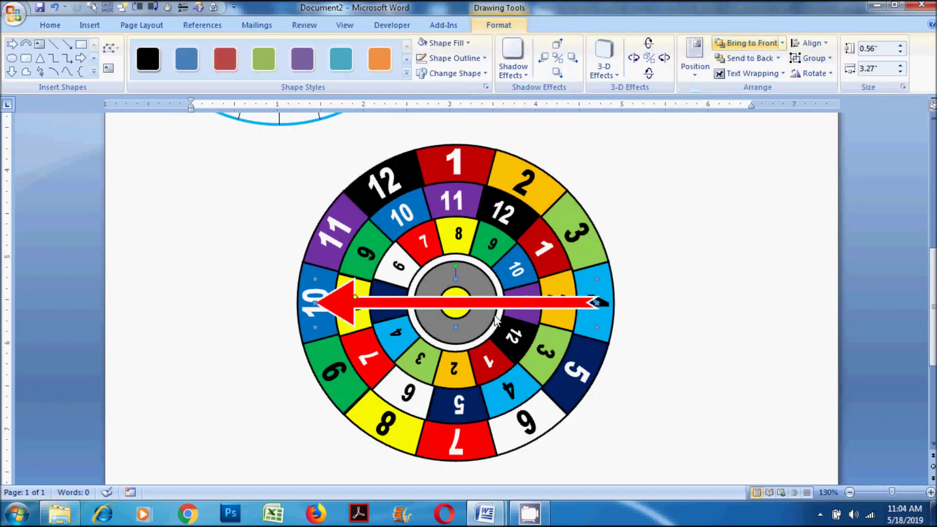
left_click(746, 43)
left_click(703, 275)
Step: Scroll through the page to review the instructions, numbered wheel and arrow cut-out
scroll(702, 275, "down", 5)
scroll(702, 274, "down", 1)
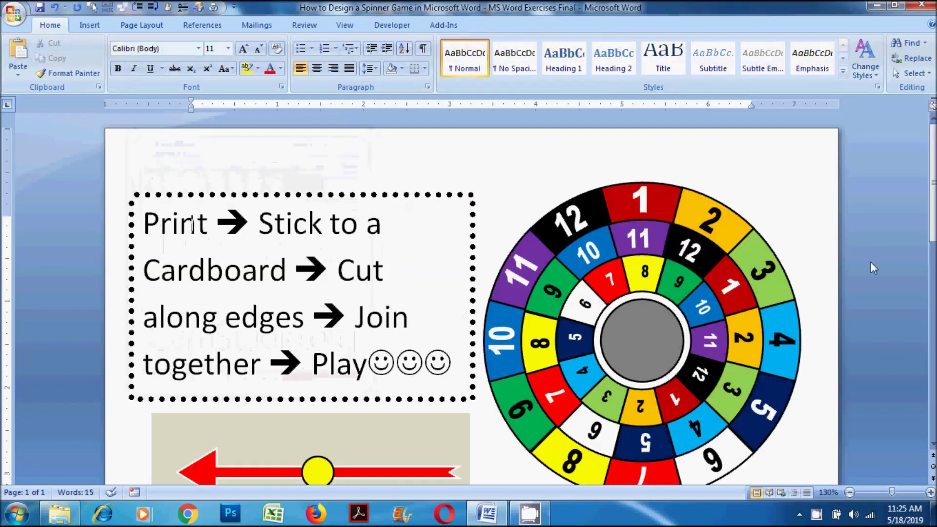
scroll(871, 261, "down", 1)
scroll(870, 262, "down", 1)
scroll(870, 261, "down", 1)
scroll(870, 261, "down", 2)
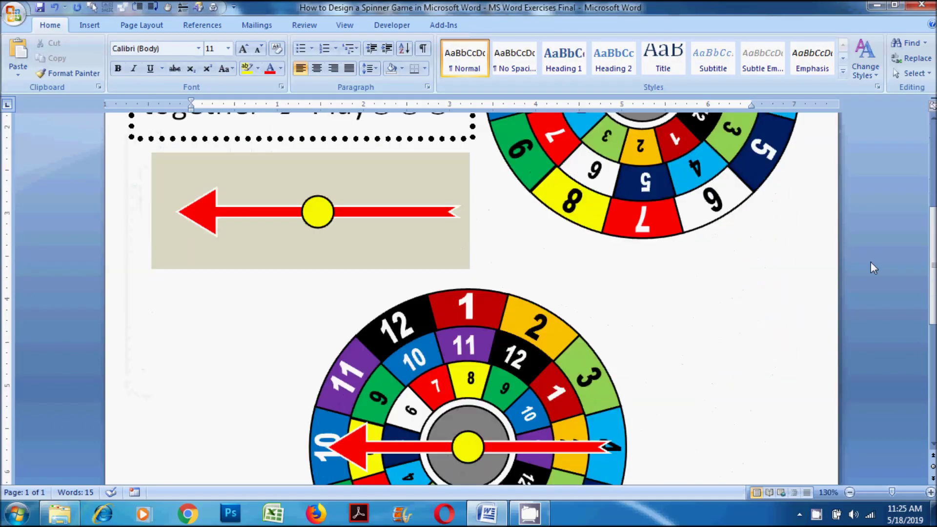
scroll(870, 261, "down", 2)
scroll(870, 262, "down", 2)
scroll(871, 262, "down", 3)
scroll(871, 262, "down", 1)
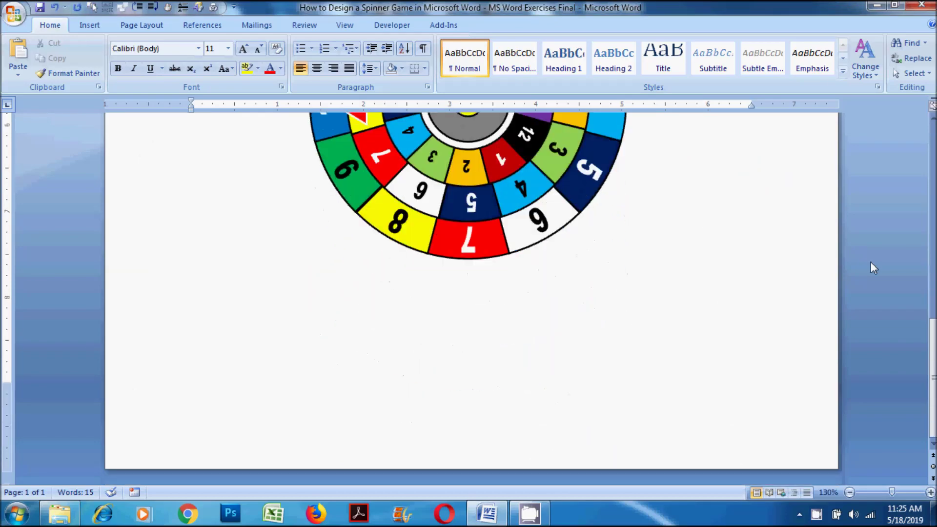
scroll(871, 262, "up", 4)
scroll(871, 262, "up", 1)
scroll(871, 263, "up", 3)
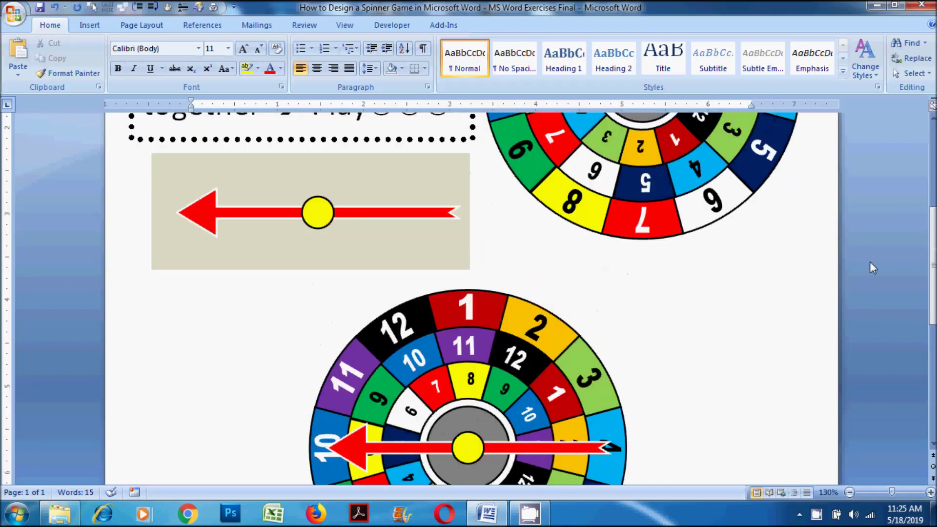
scroll(870, 262, "up", 2)
scroll(868, 263, "up", 3)
scroll(869, 262, "up", 1)
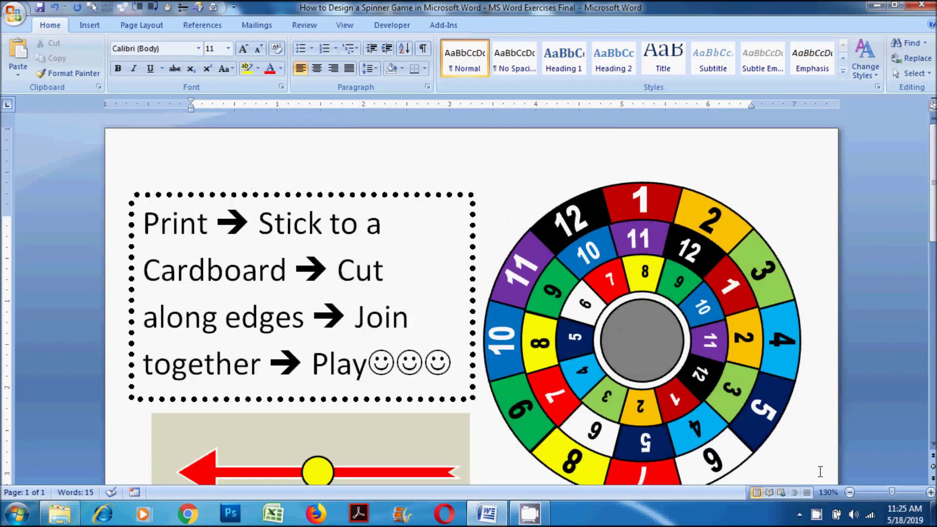
scroll(878, 439, "down", 1)
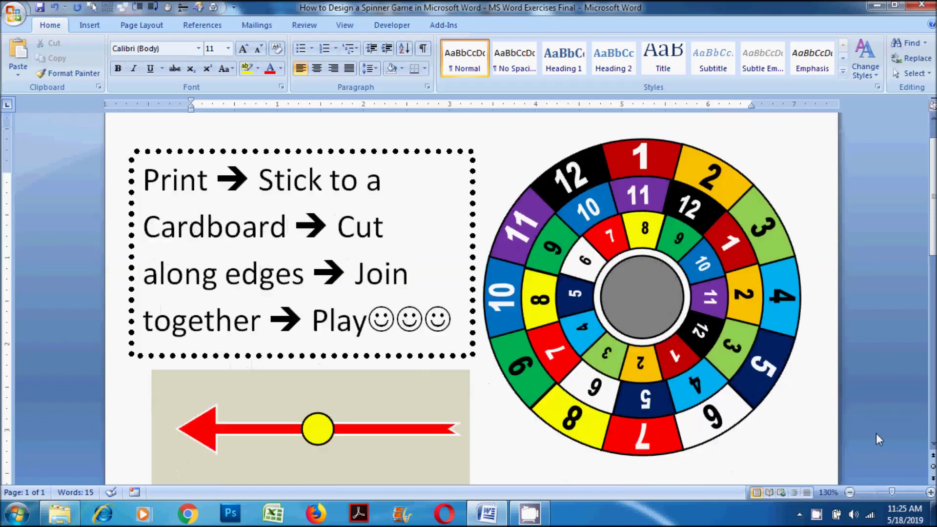